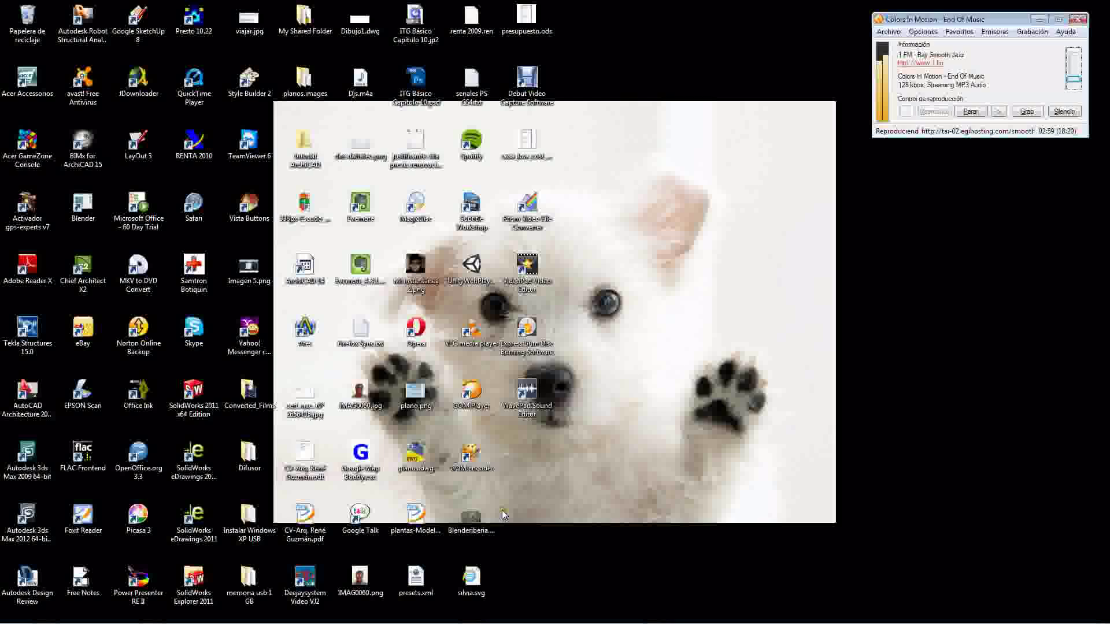
Launch ArchiCAD 15 and create a new project from the ArchiCAD 15 Template, using the last profile
{"action": "mouse_move", "coordinate": [505, 622]}
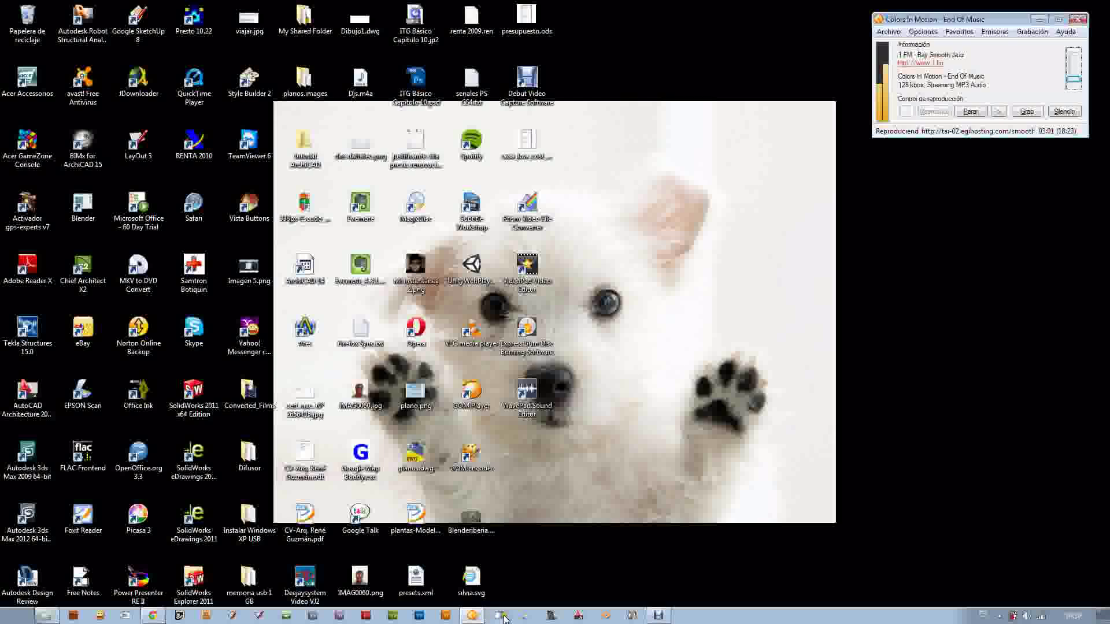
{"action": "left_click", "coordinate": [550, 617]}
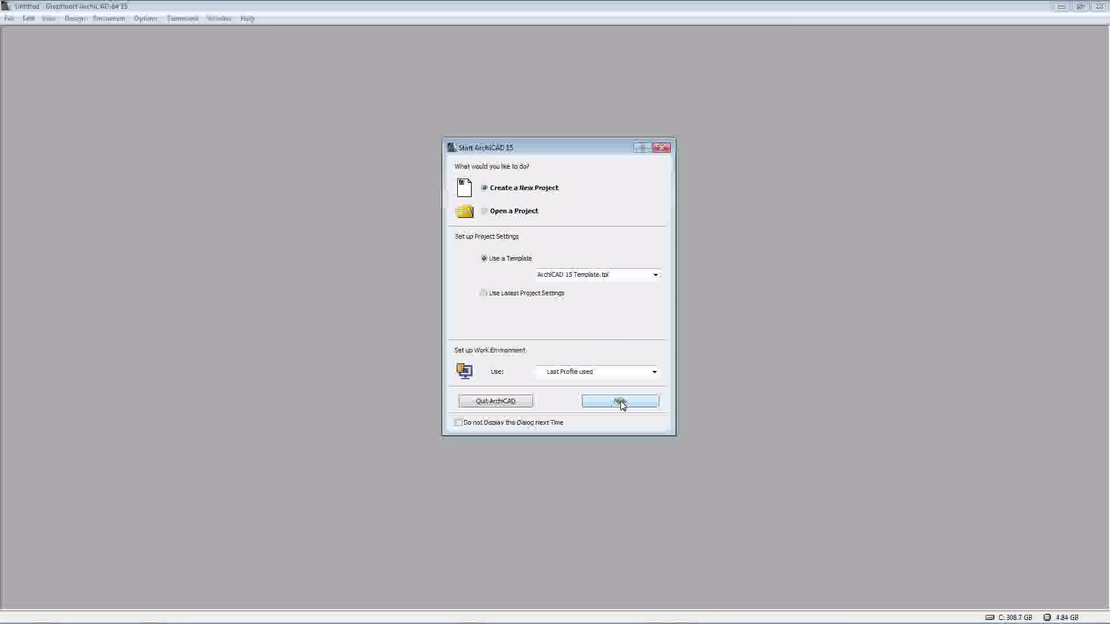
{"action": "left_click", "coordinate": [621, 402]}
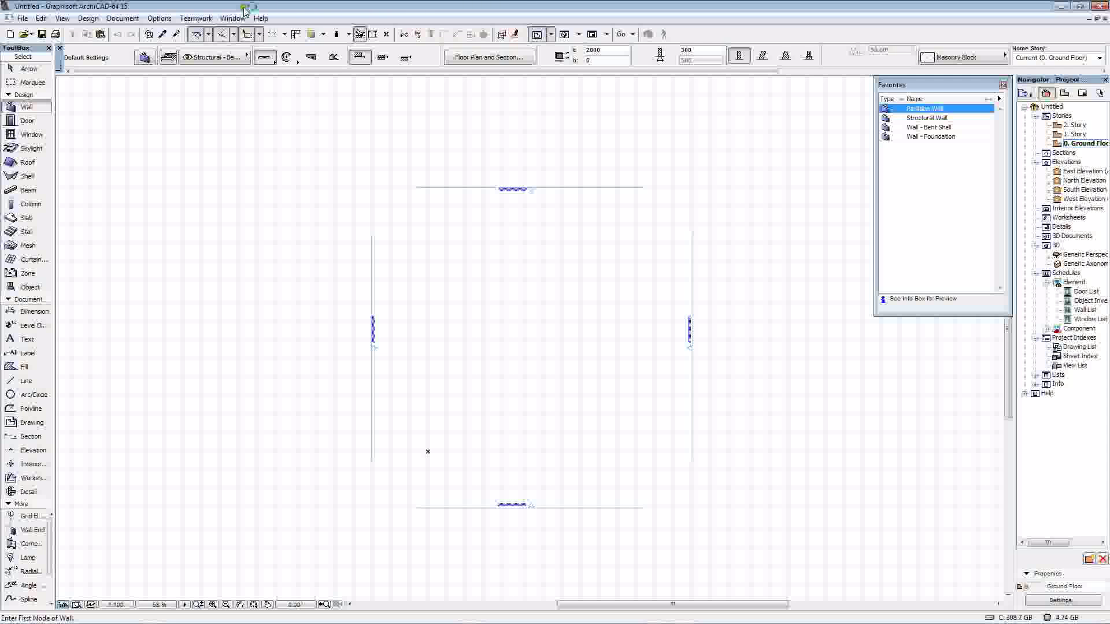
Set the project's working model unit to meter with 2 decimals
{"action": "left_click", "coordinate": [160, 19]}
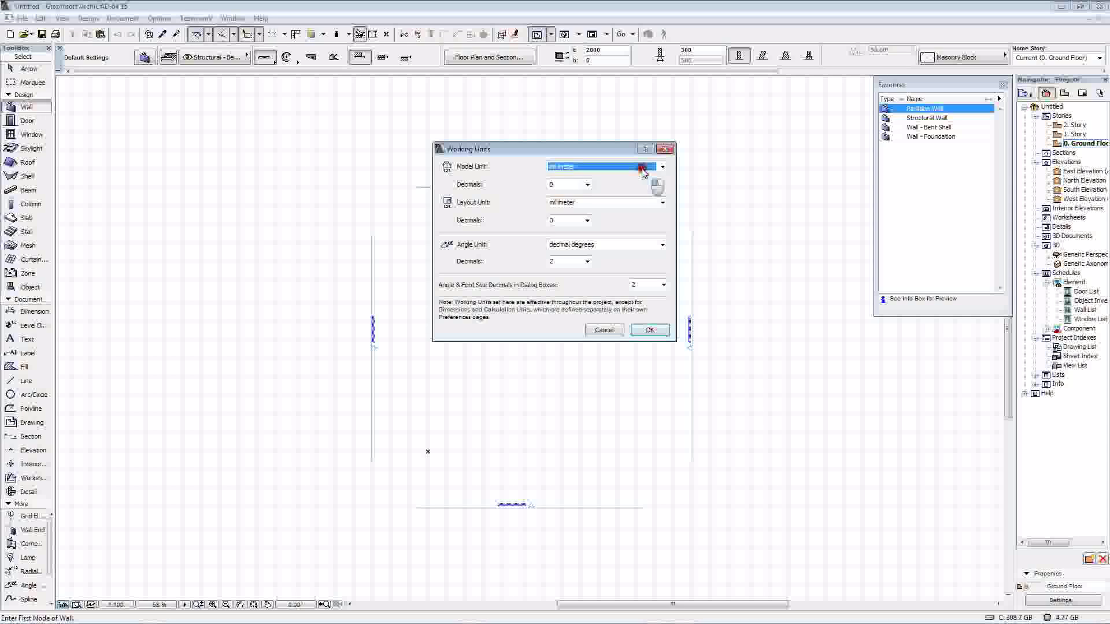
{"action": "left_click", "coordinate": [643, 167]}
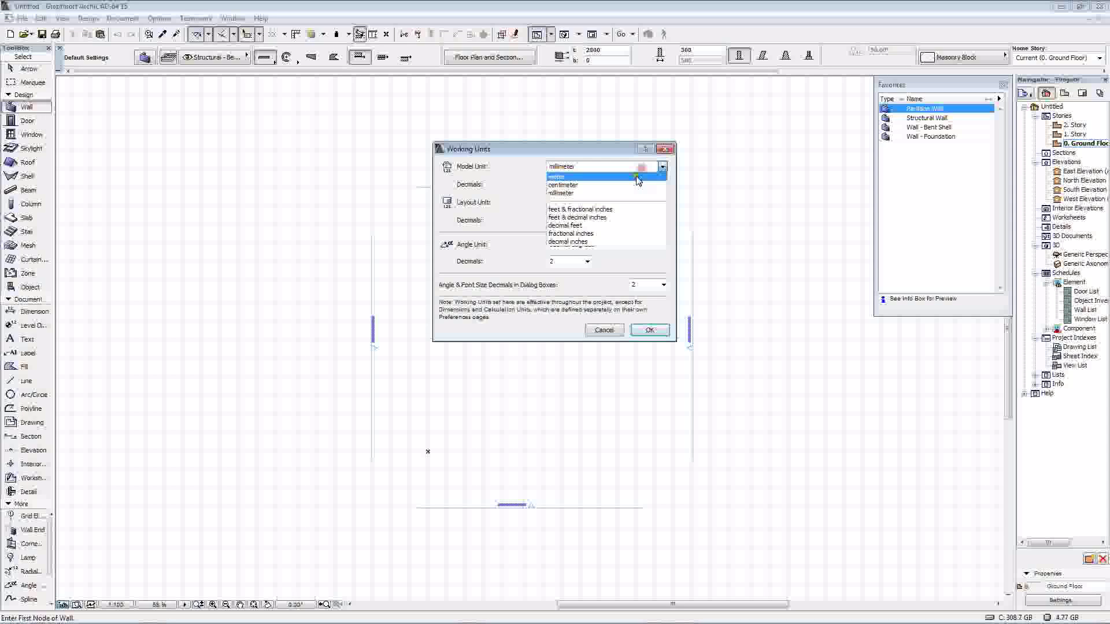
{"action": "left_click", "coordinate": [638, 177]}
{"action": "left_click", "coordinate": [587, 184]}
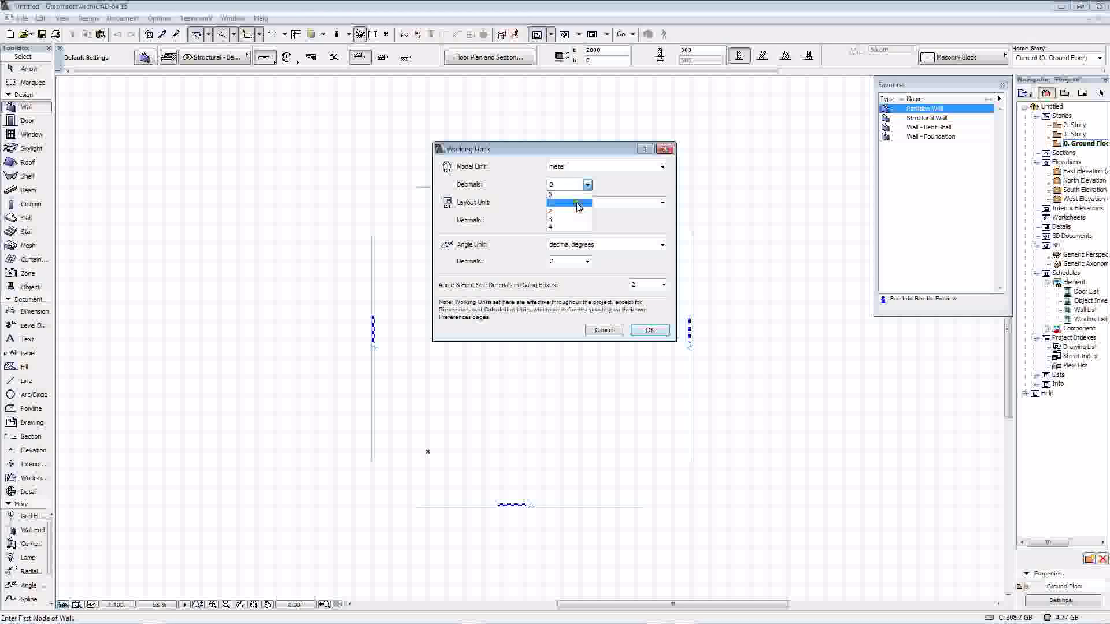
{"action": "left_click", "coordinate": [578, 204]}
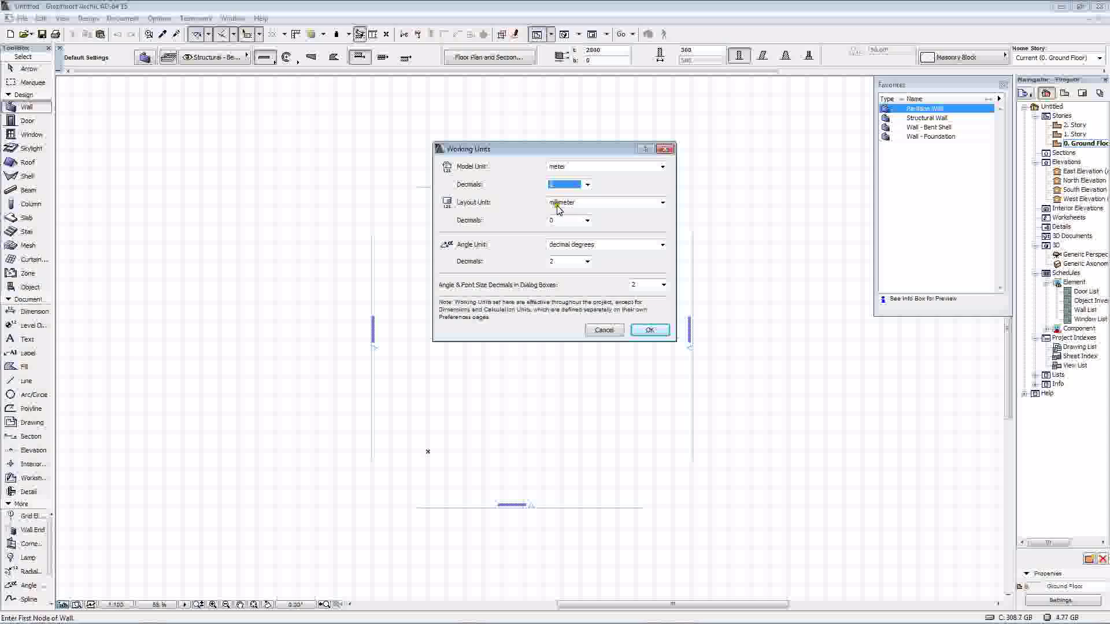
{"action": "left_click", "coordinate": [644, 330]}
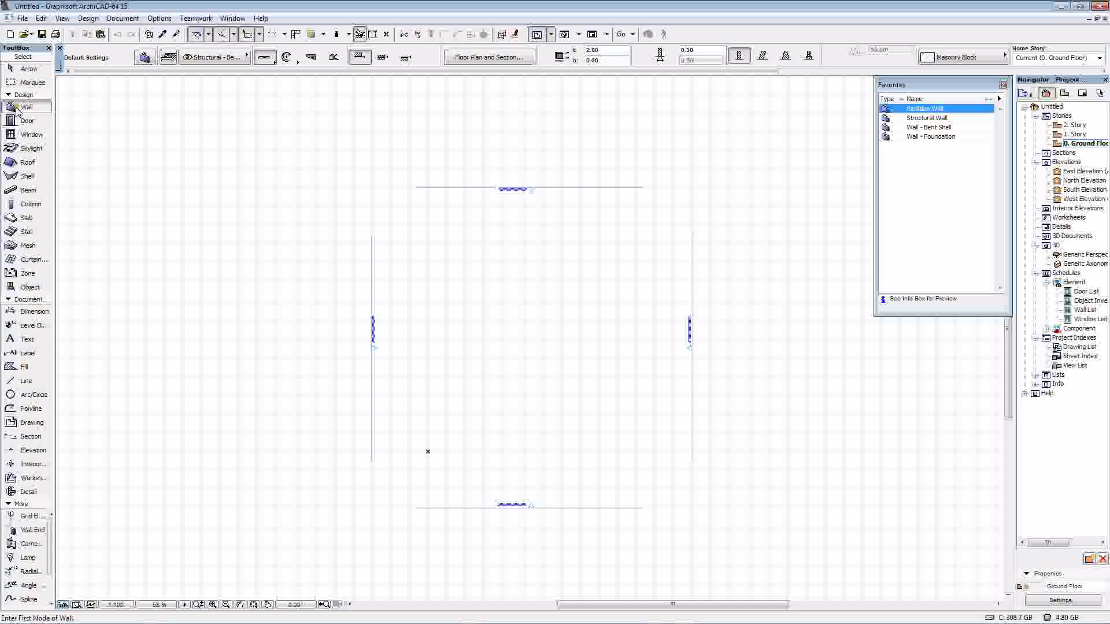
Draw a closed rectangle of walls on the ground floor, starting from the project origin, with the rectangular wall geometry method
{"action": "left_click", "coordinate": [265, 57]}
{"action": "left_click", "coordinate": [323, 53]}
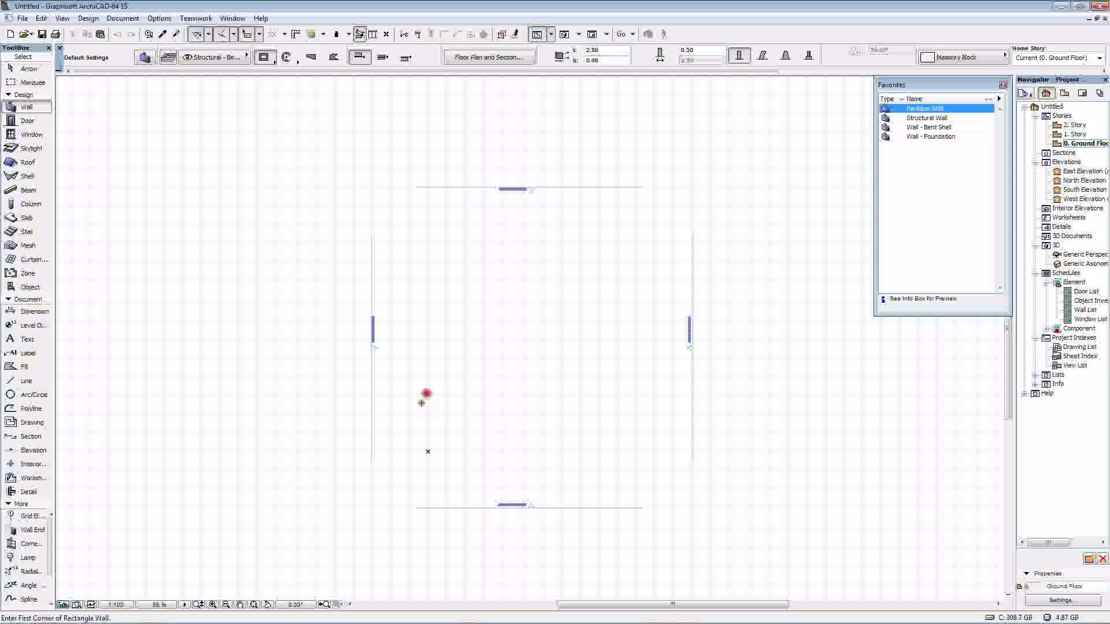
{"action": "left_click", "coordinate": [428, 451]}
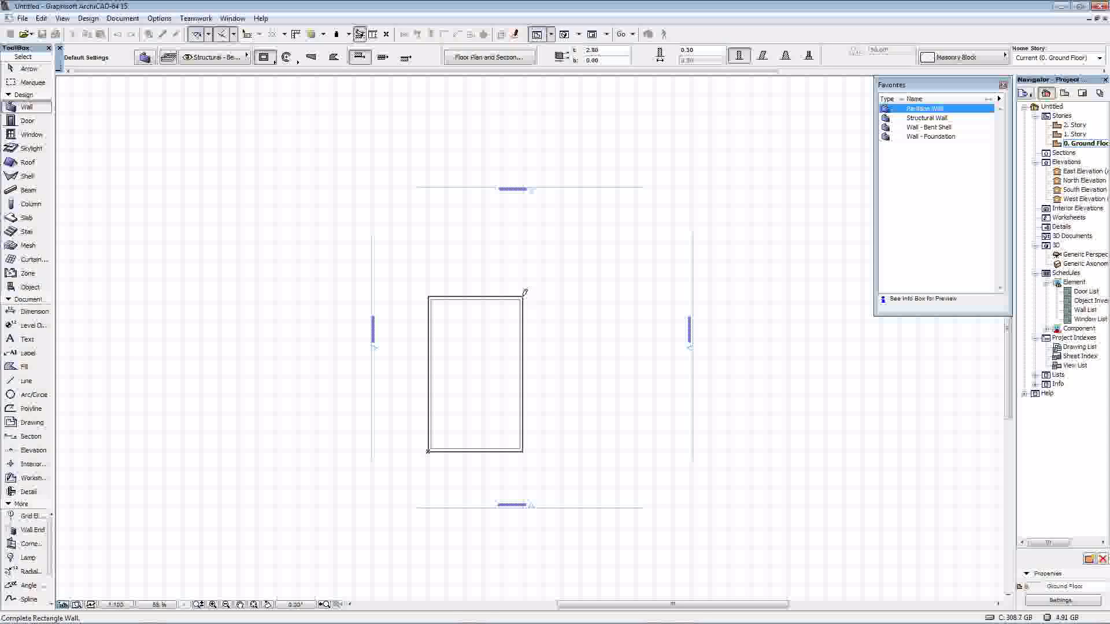
{"action": "left_click", "coordinate": [523, 384]}
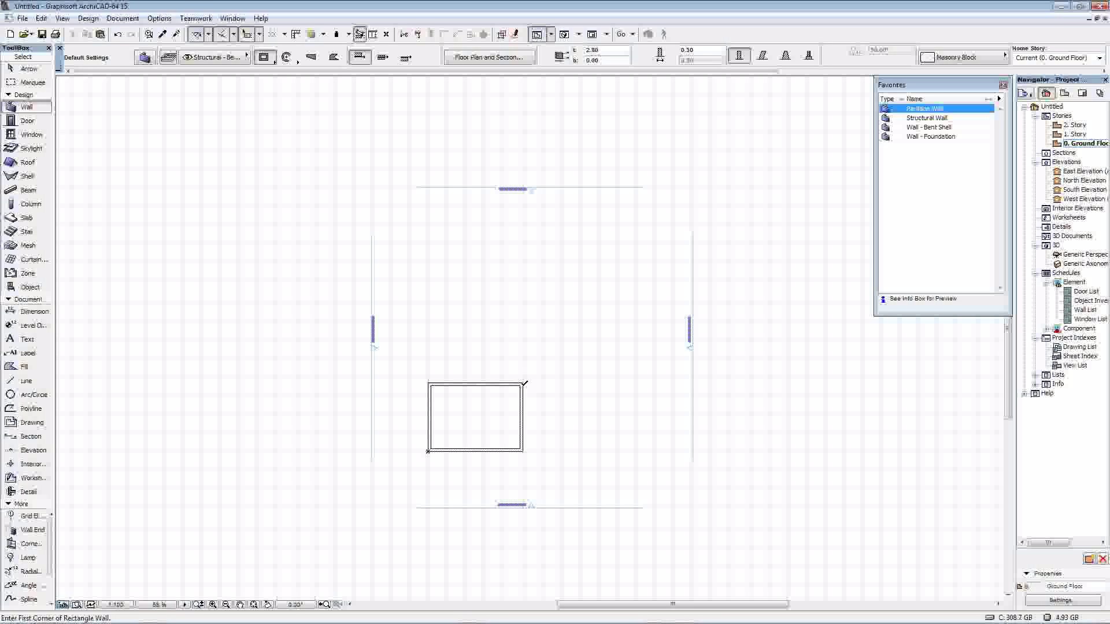
Suspend grouping and check that the rectangle's upper wall can be selected on its own
{"action": "scroll", "coordinate": [512, 424], "scroll_direction": "up", "scroll_amount": 5}
{"action": "middle_click_drag", "start_coordinate": [511, 423], "coordinate": [645, 371]}
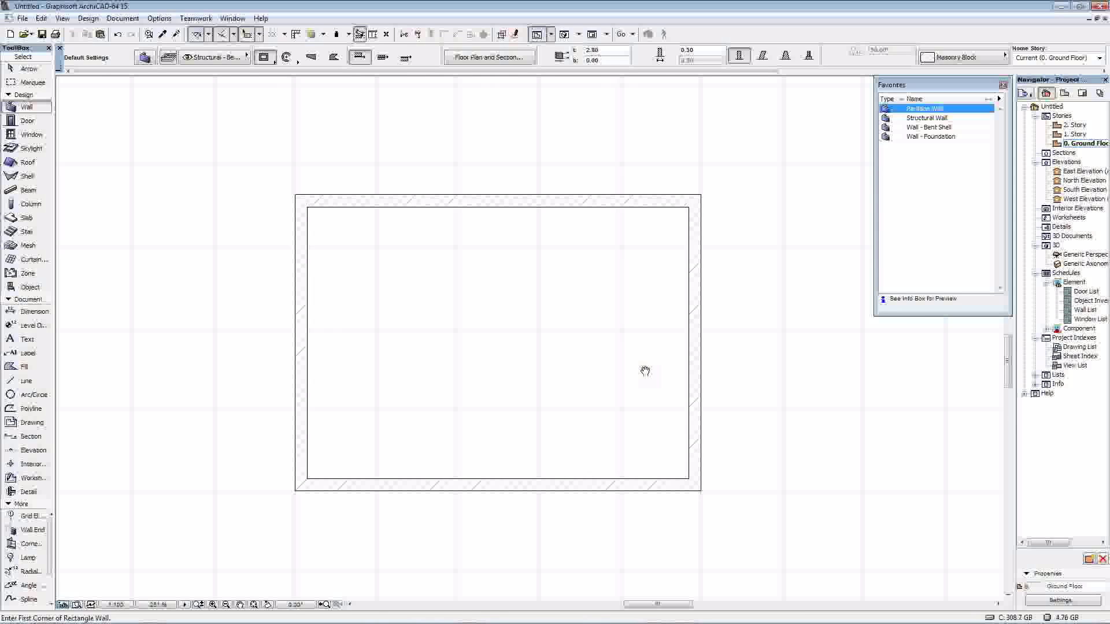
{"action": "left_click", "coordinate": [405, 207], "text": "shift"}
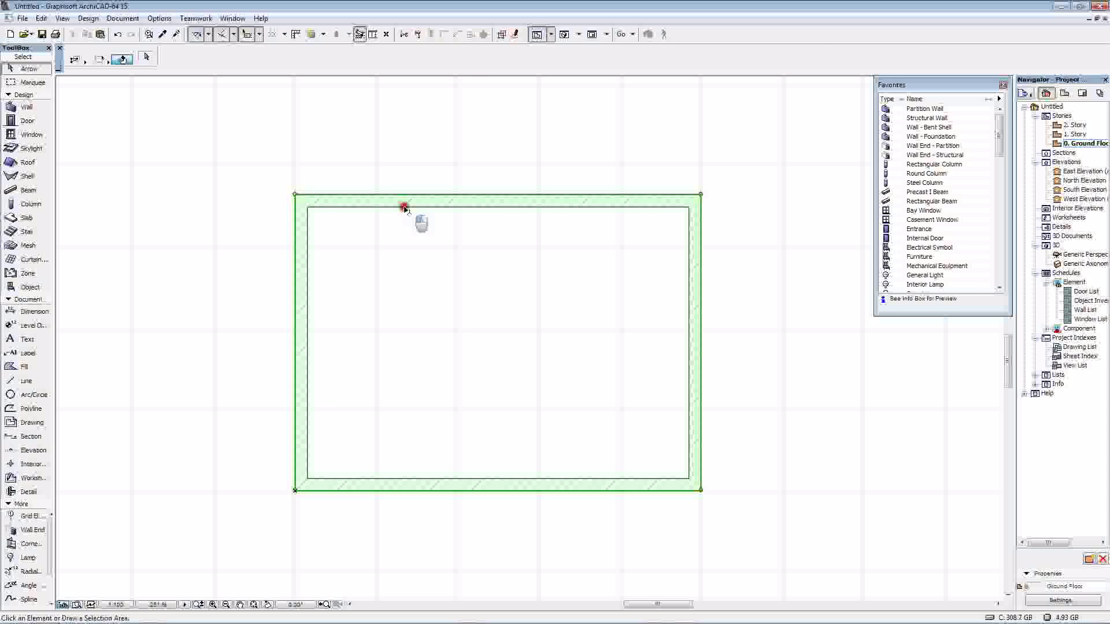
{"action": "left_click", "coordinate": [502, 34]}
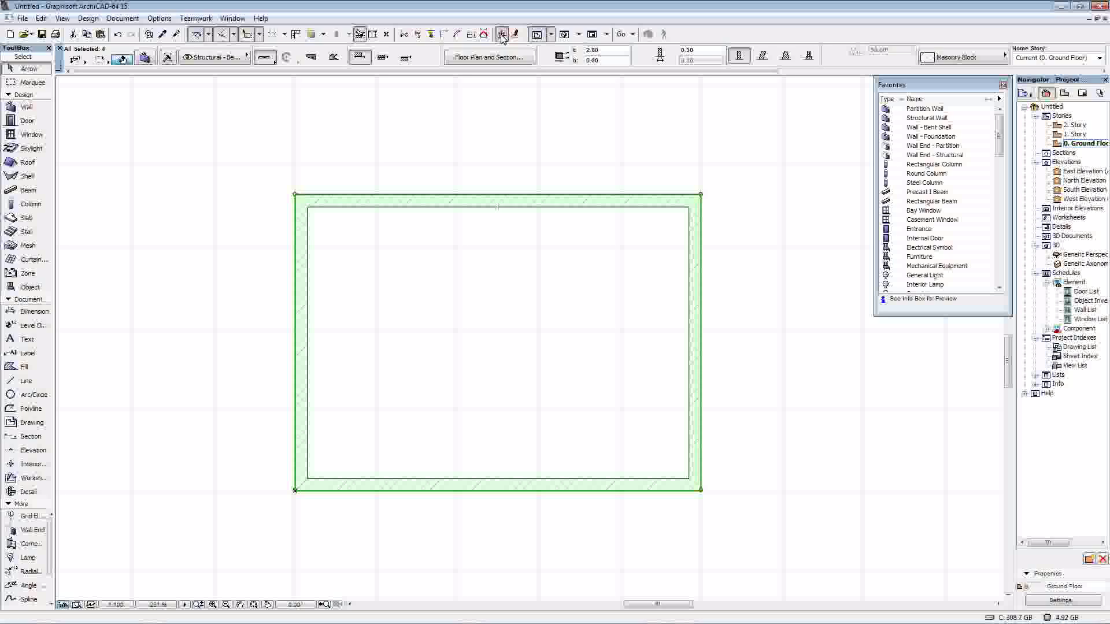
{"action": "left_click", "coordinate": [431, 202]}
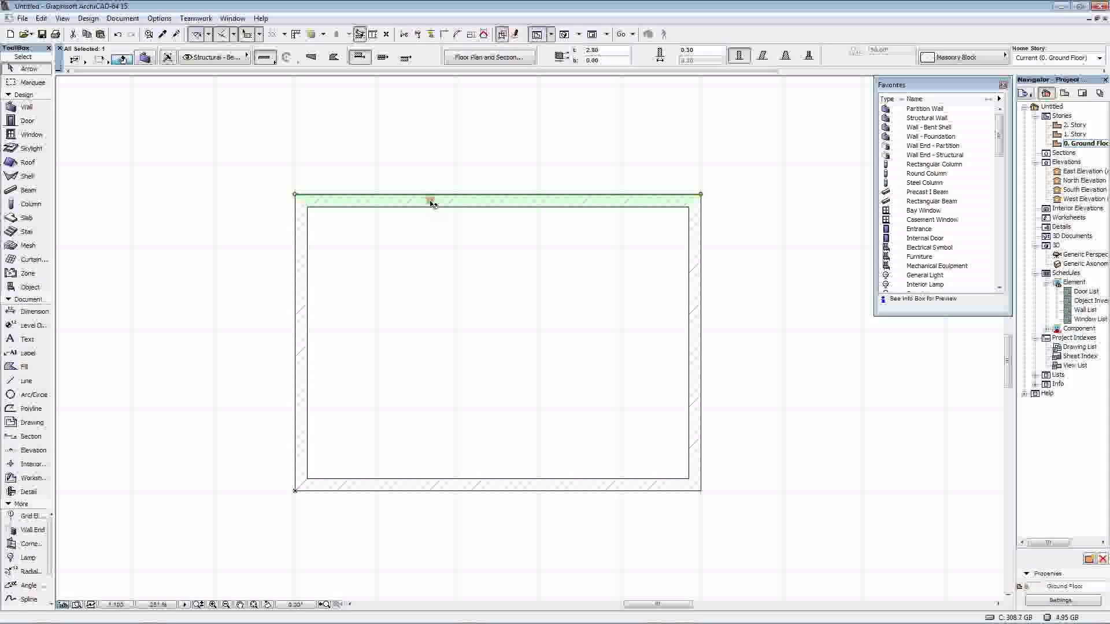
{"action": "key", "text": "Escape"}
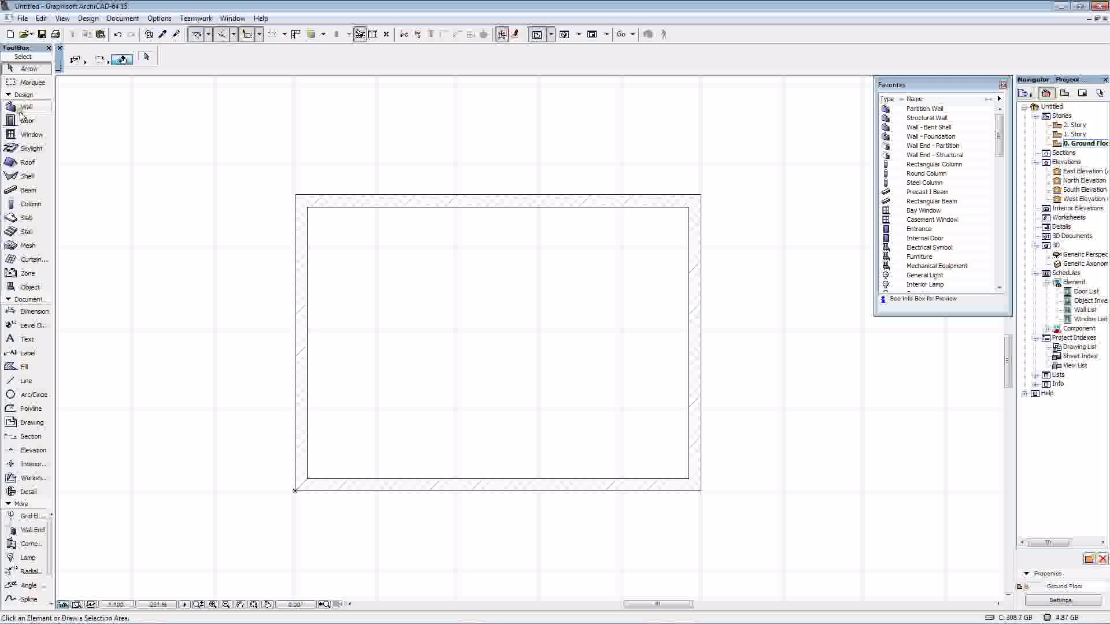
Draw an L-shaped chained wall from the upper wall's inner face down and across to the left wall, enclosing the upper-left corner
{"action": "left_click", "coordinate": [21, 112]}
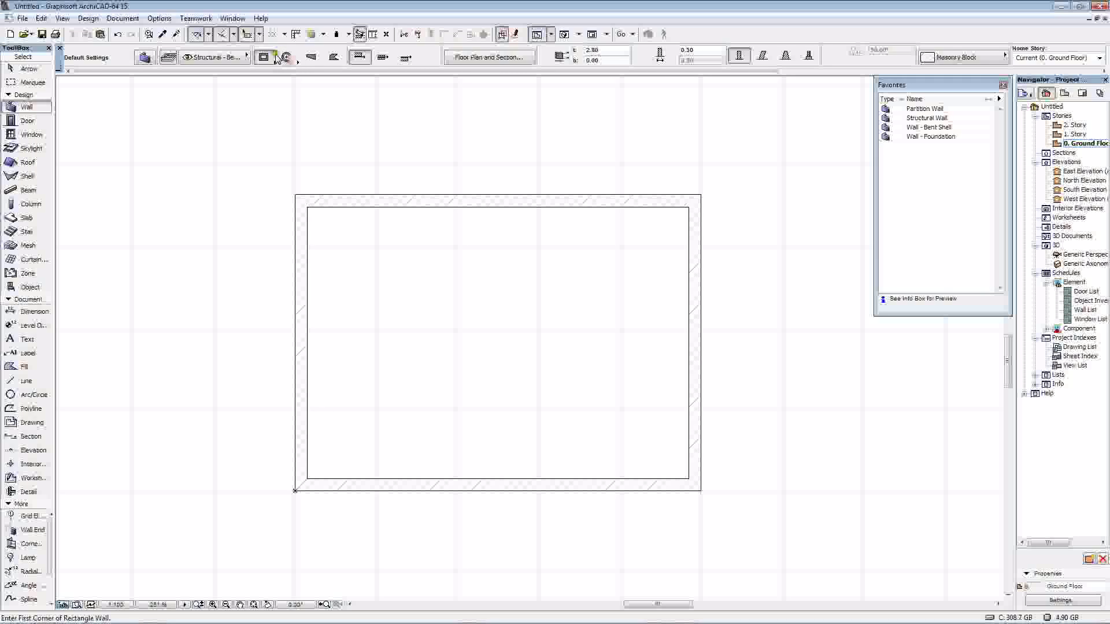
{"action": "left_click", "coordinate": [275, 57]}
{"action": "left_click", "coordinate": [289, 57]}
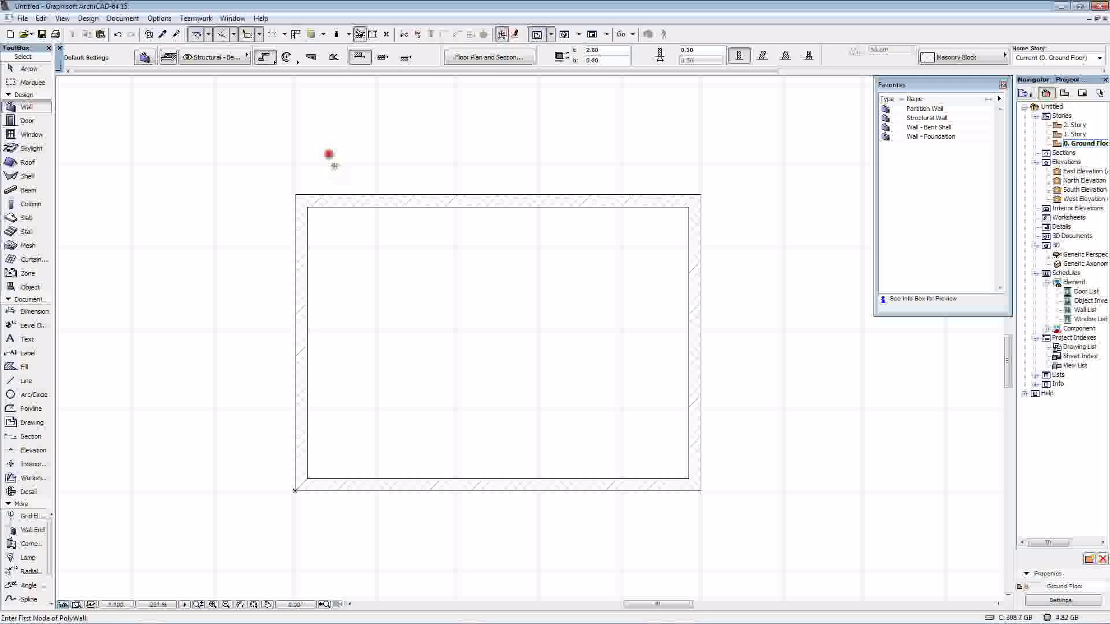
{"action": "left_click", "coordinate": [361, 206]}
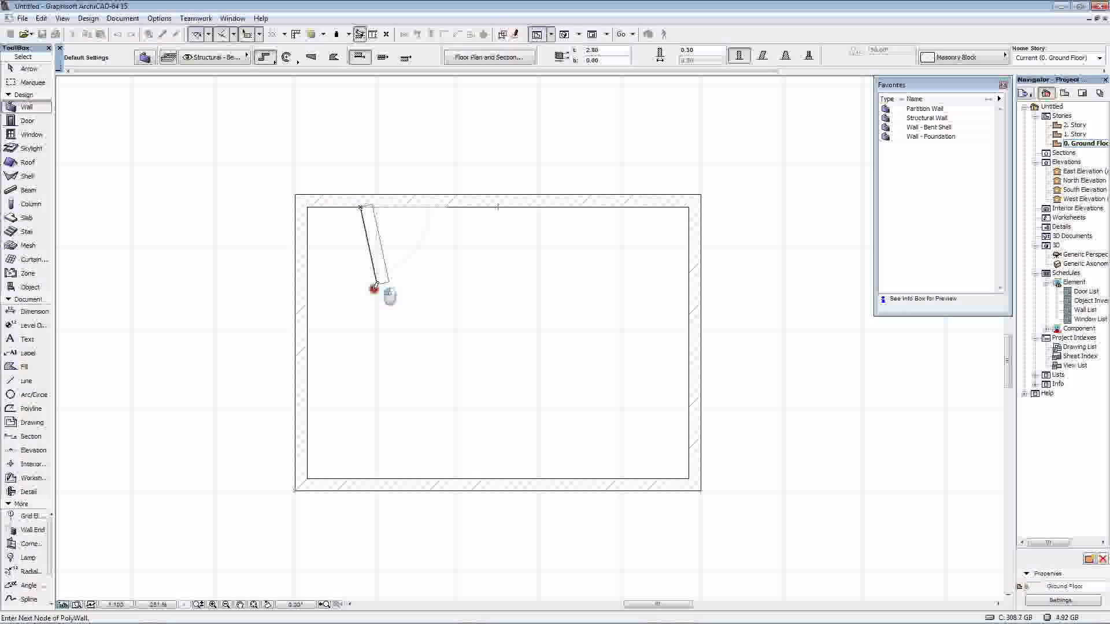
{"action": "left_click", "coordinate": [360, 329]}
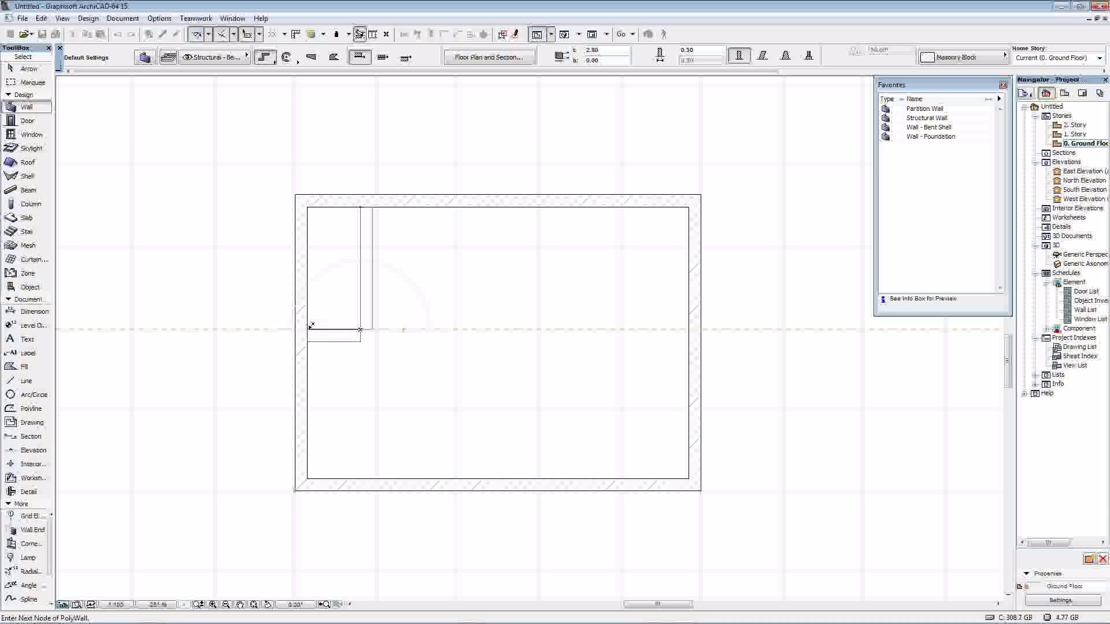
{"action": "right_click", "coordinate": [310, 327]}
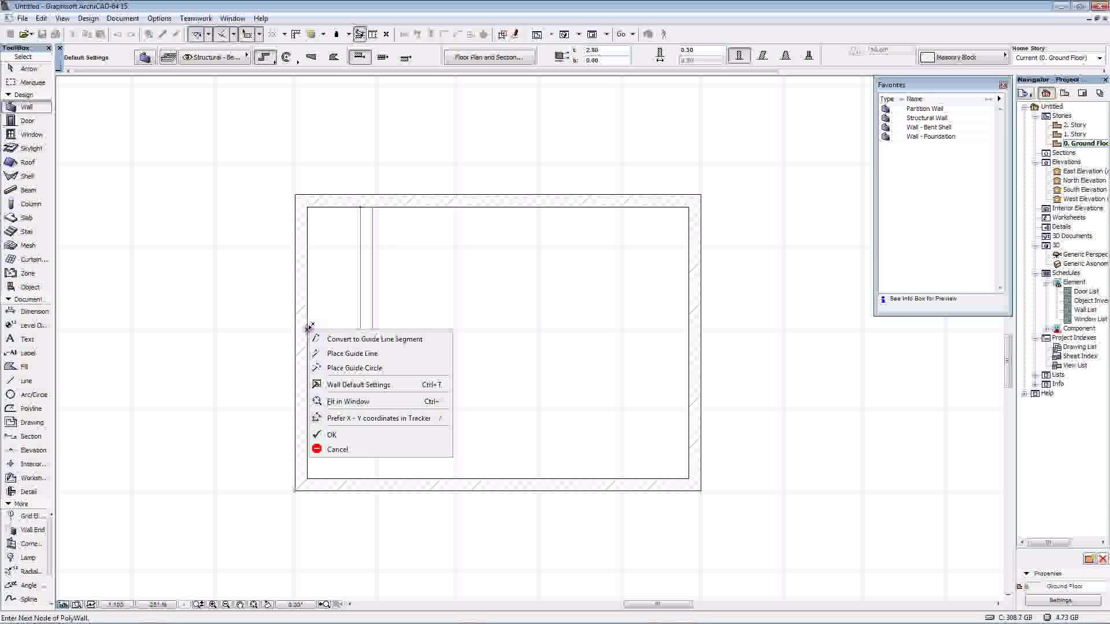
{"action": "left_click", "coordinate": [331, 434]}
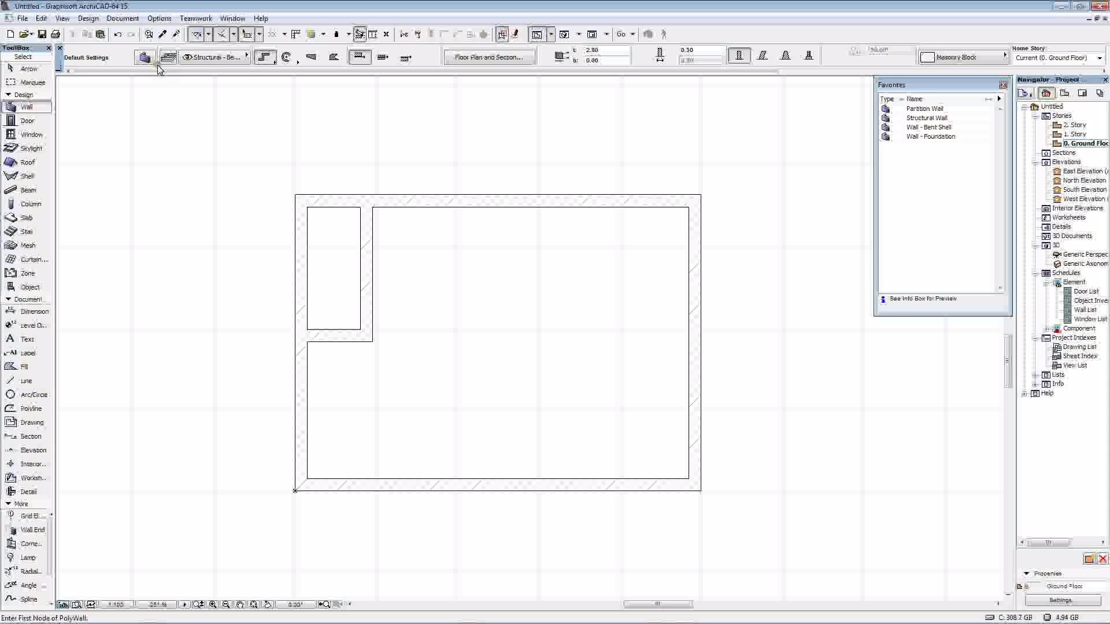
Shorten the upper and left walls back to the ends of the L-shaped wall, opening a notch in the building's corner
{"action": "left_click", "coordinate": [40, 68]}
{"action": "left_click", "coordinate": [299, 196]}
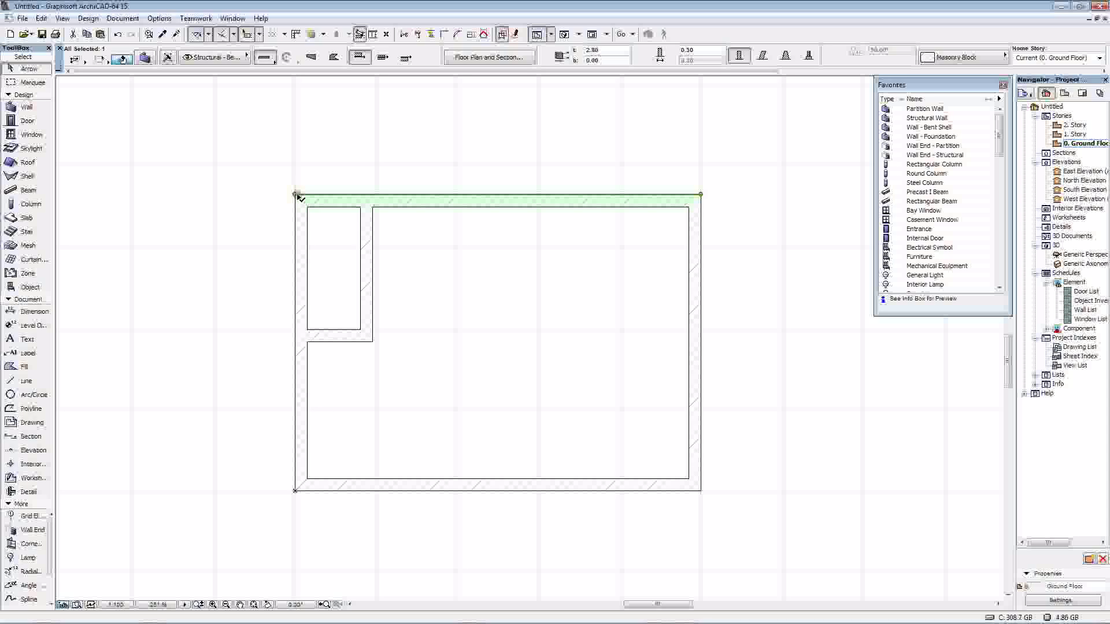
{"action": "left_click_drag", "start_coordinate": [296, 195], "coordinate": [361, 195]}
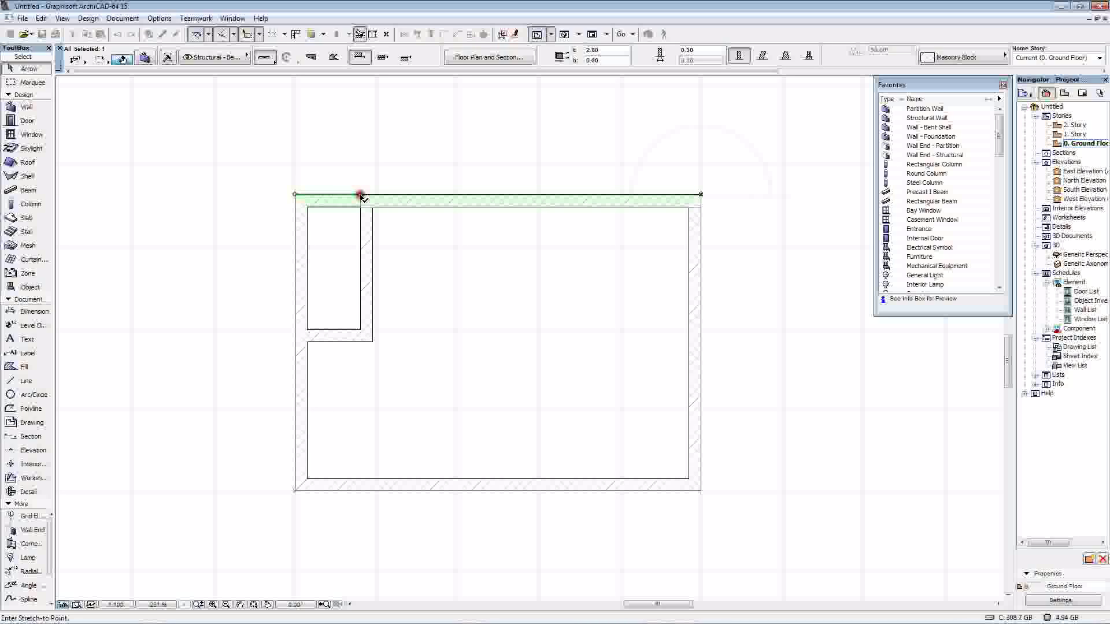
{"action": "left_click", "coordinate": [360, 195]}
{"action": "left_click", "coordinate": [309, 285]}
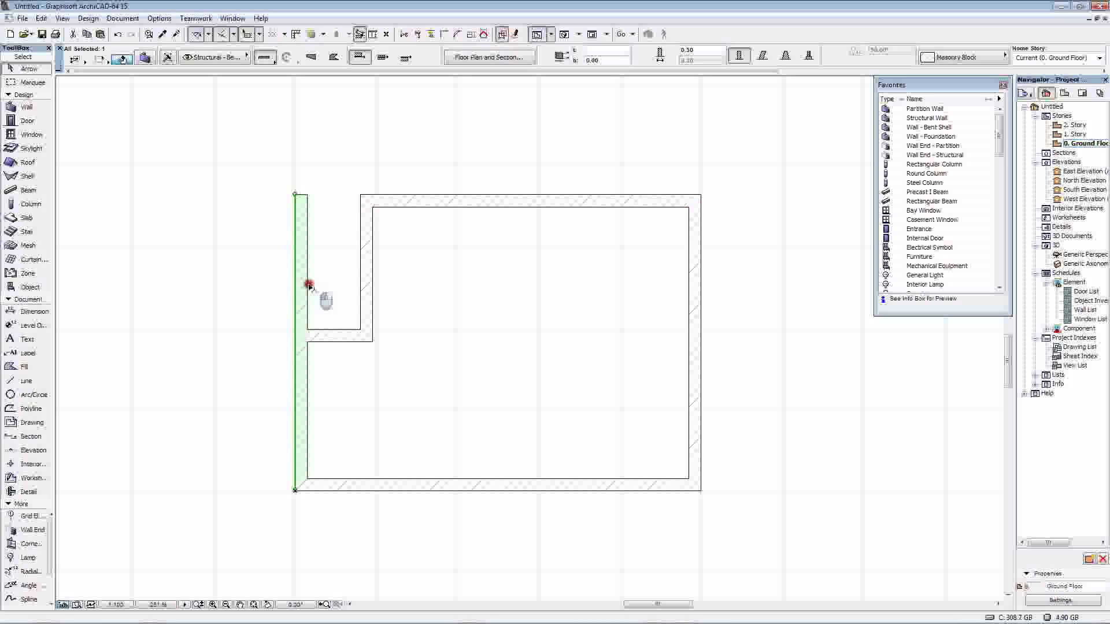
{"action": "left_click", "coordinate": [301, 199]}
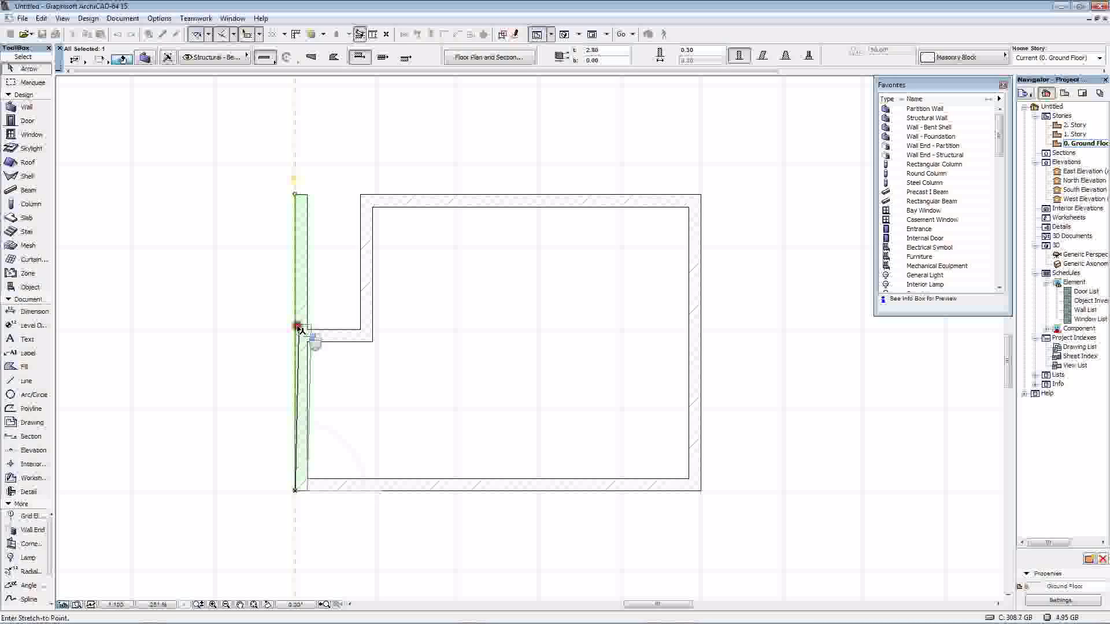
{"action": "left_click", "coordinate": [297, 328]}
{"action": "left_click", "coordinate": [387, 287]}
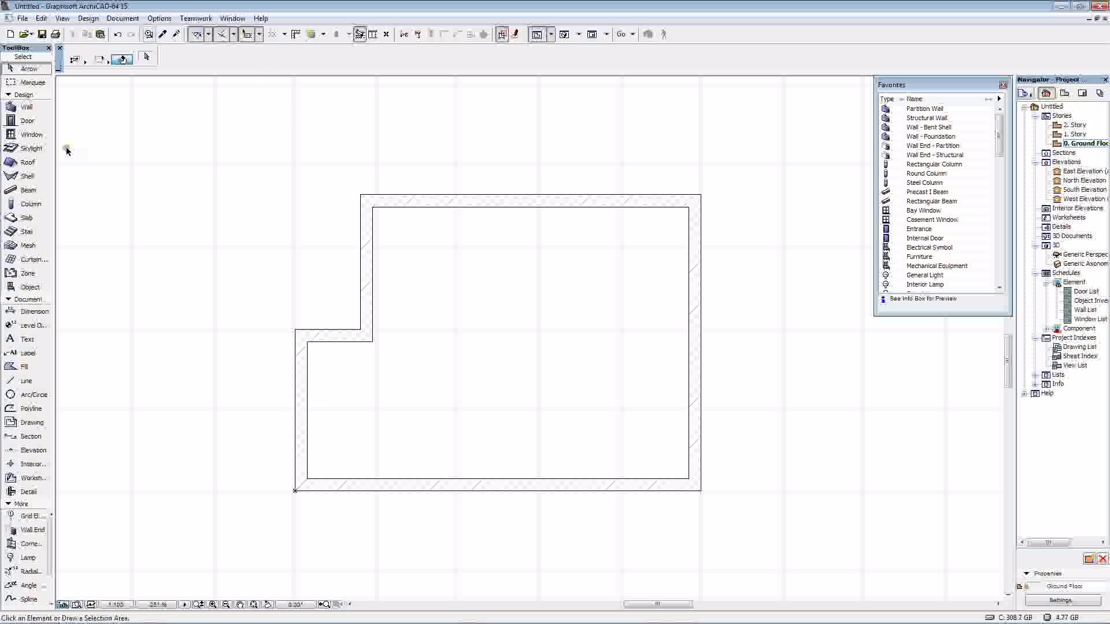
Place a 0.30 × 0.30 rectangular column at the notch's open outer corner and select it
{"action": "left_click", "coordinate": [30, 204]}
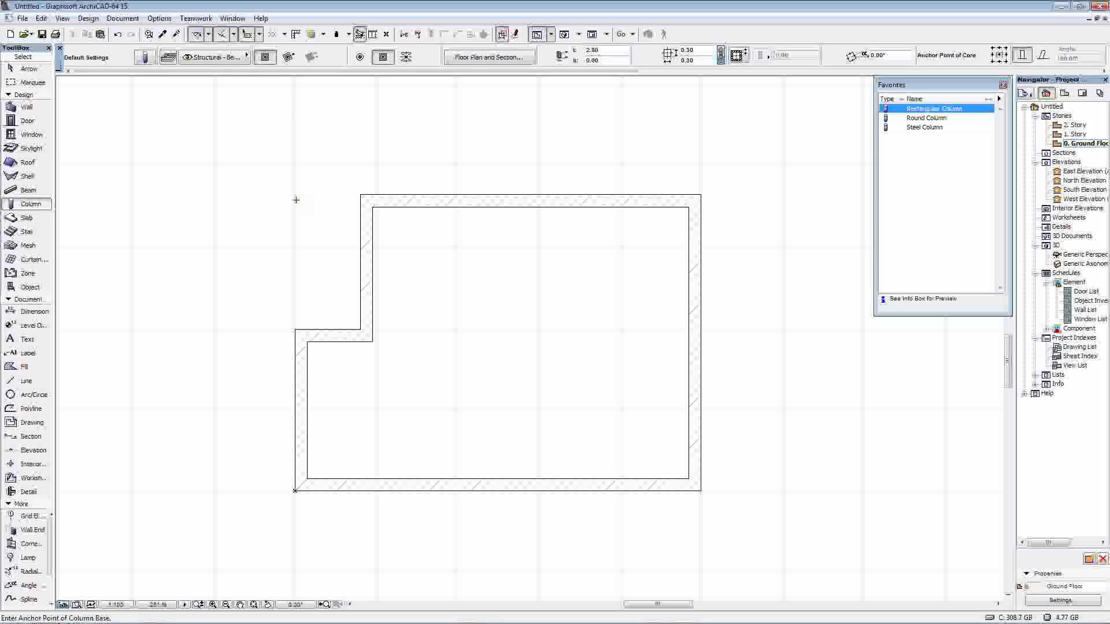
{"action": "left_click", "coordinate": [48, 70]}
{"action": "left_click", "coordinate": [296, 200]}
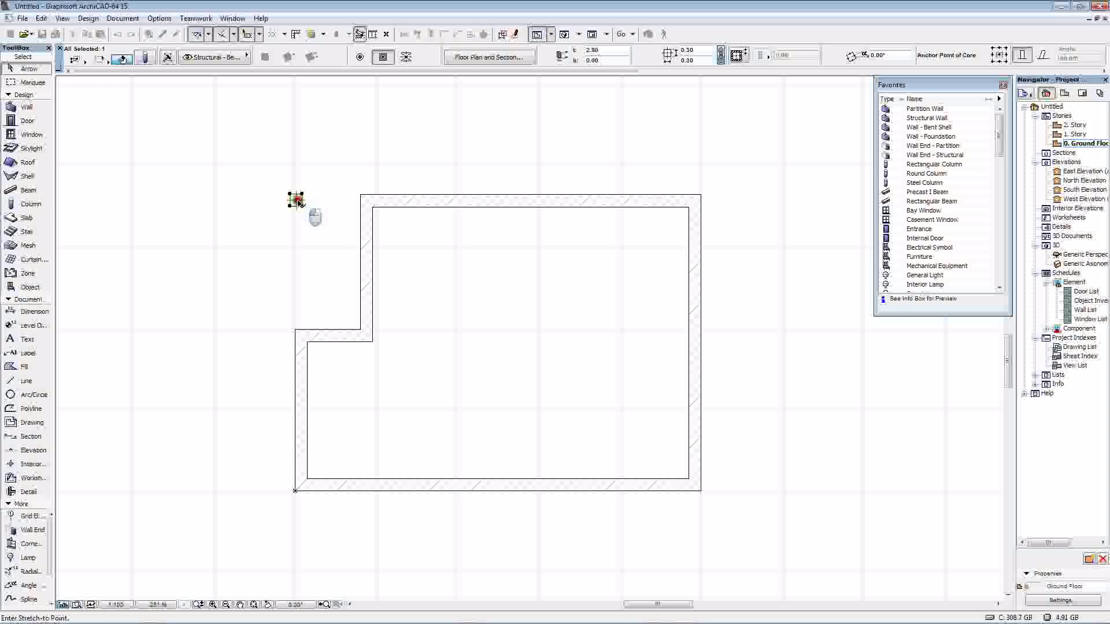
Try moving the column horizontally toward the upper wall by its centre point, and undo the change
{"action": "left_click_drag", "start_coordinate": [296, 200], "coordinate": [357, 200]}
{"action": "left_click", "coordinate": [327, 200]}
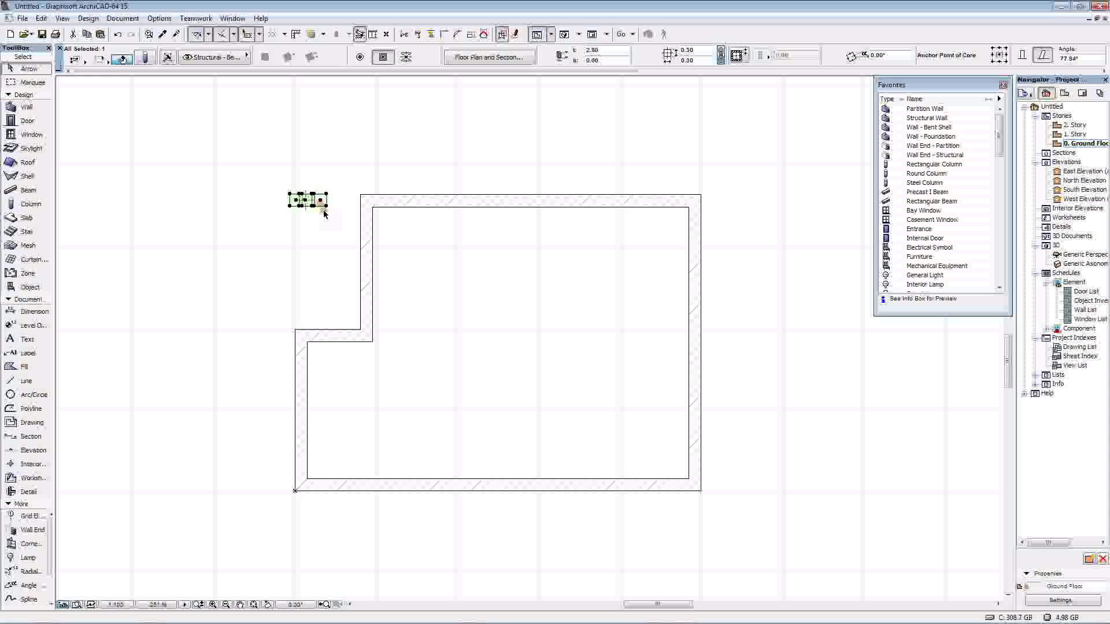
{"action": "scroll", "coordinate": [316, 205], "scroll_direction": "up", "scroll_amount": 2}
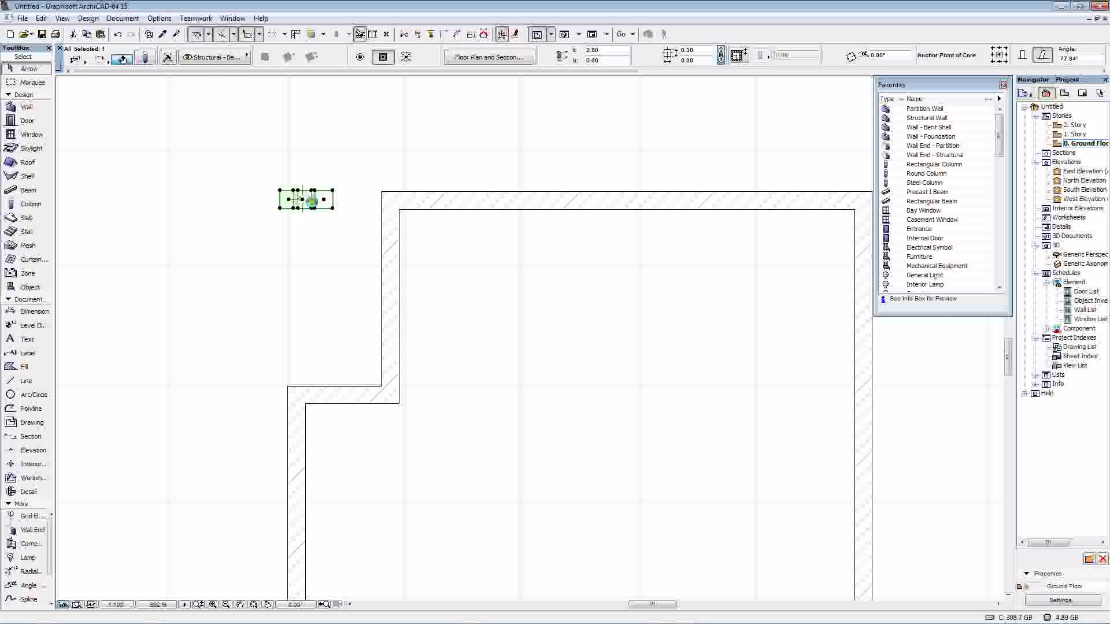
{"action": "scroll", "coordinate": [312, 201], "scroll_direction": "up", "scroll_amount": 1}
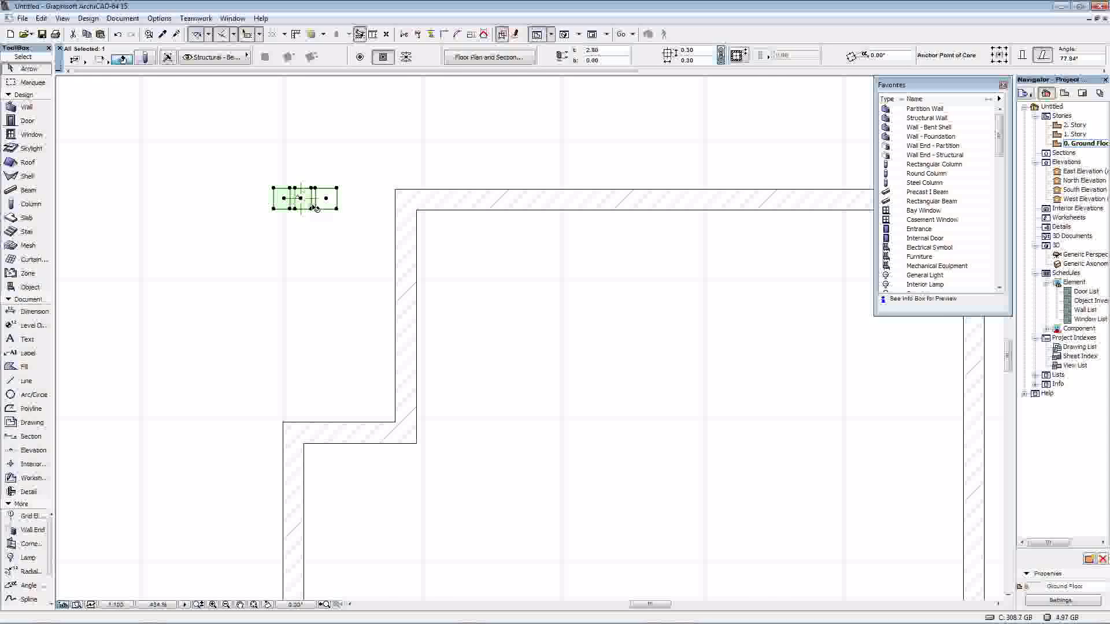
{"action": "key", "text": "ctrl+z"}
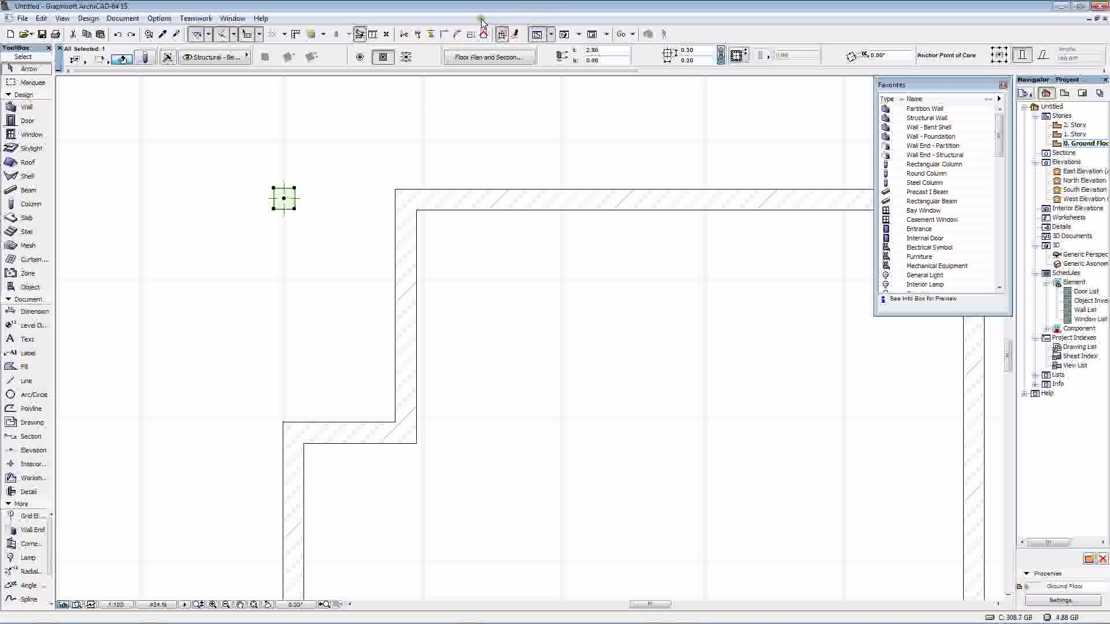
Stretch the column's centre node horizontally toward the upper wall, slanting the column to about 80°
{"action": "left_click", "coordinate": [285, 200]}
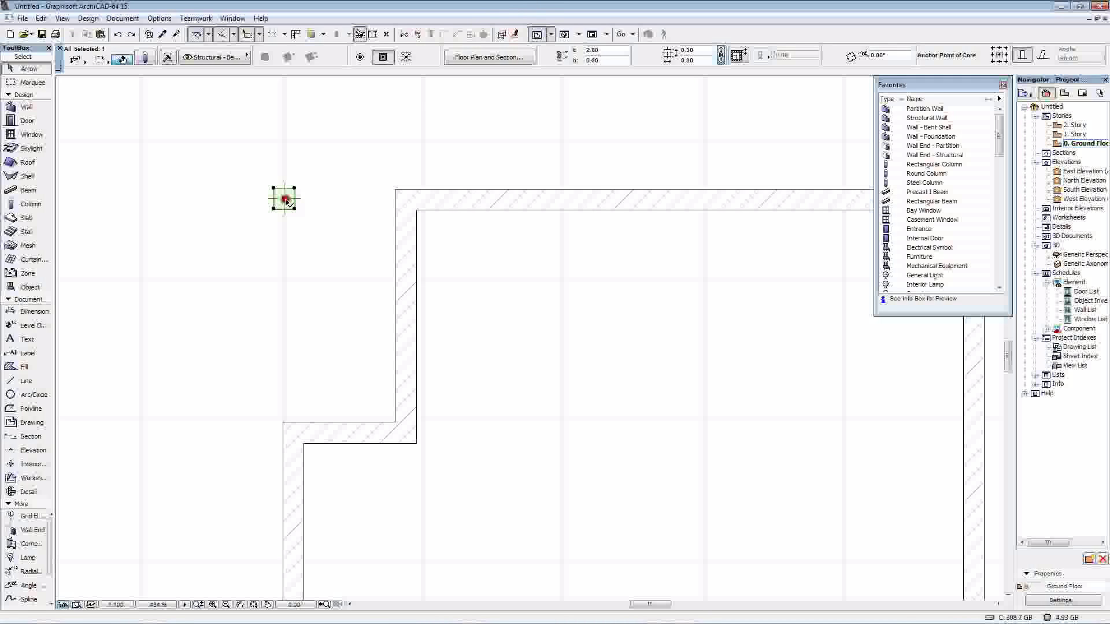
{"action": "left_click_drag", "start_coordinate": [285, 200], "coordinate": [319, 199]}
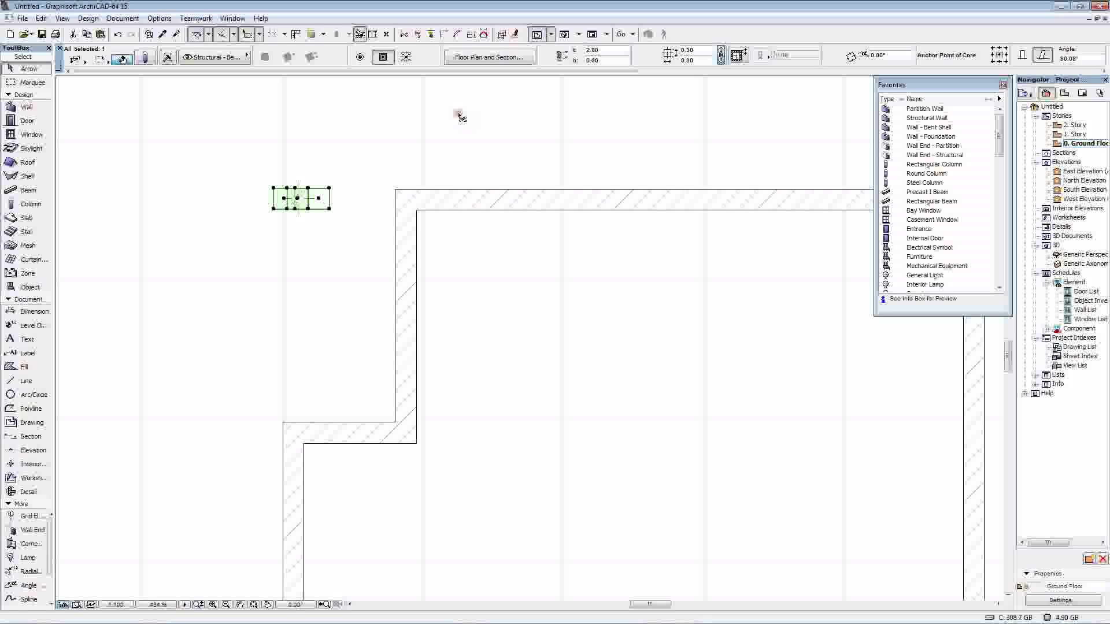
Undo the slanting of the column and deselect it
{"action": "key", "text": "ctrl+z"}
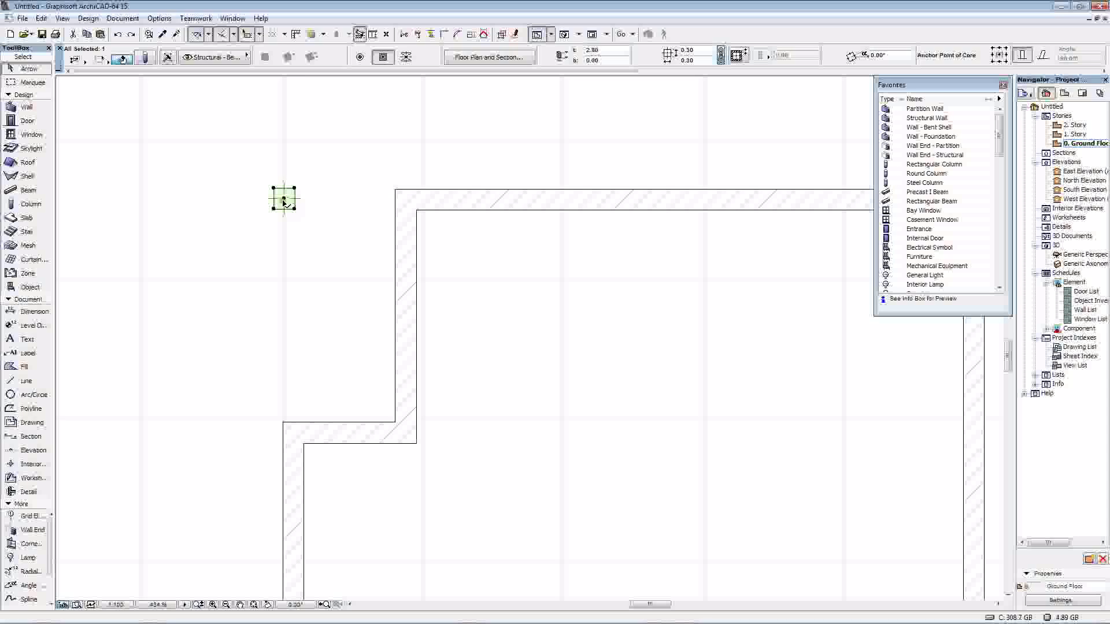
{"action": "left_click", "coordinate": [304, 216]}
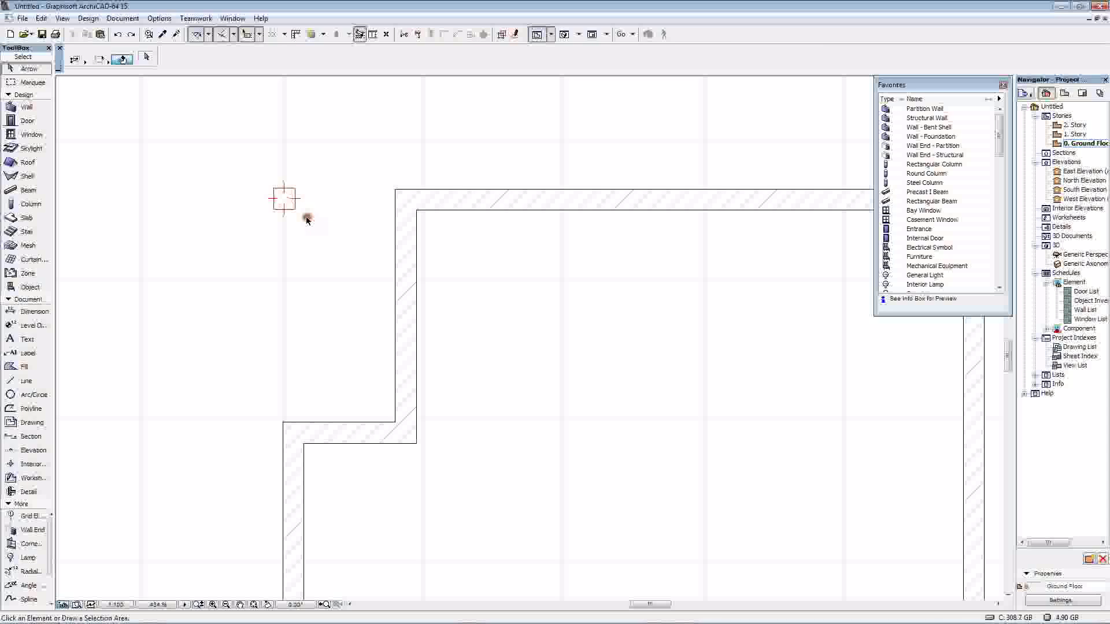
{"action": "left_click", "coordinate": [286, 198]}
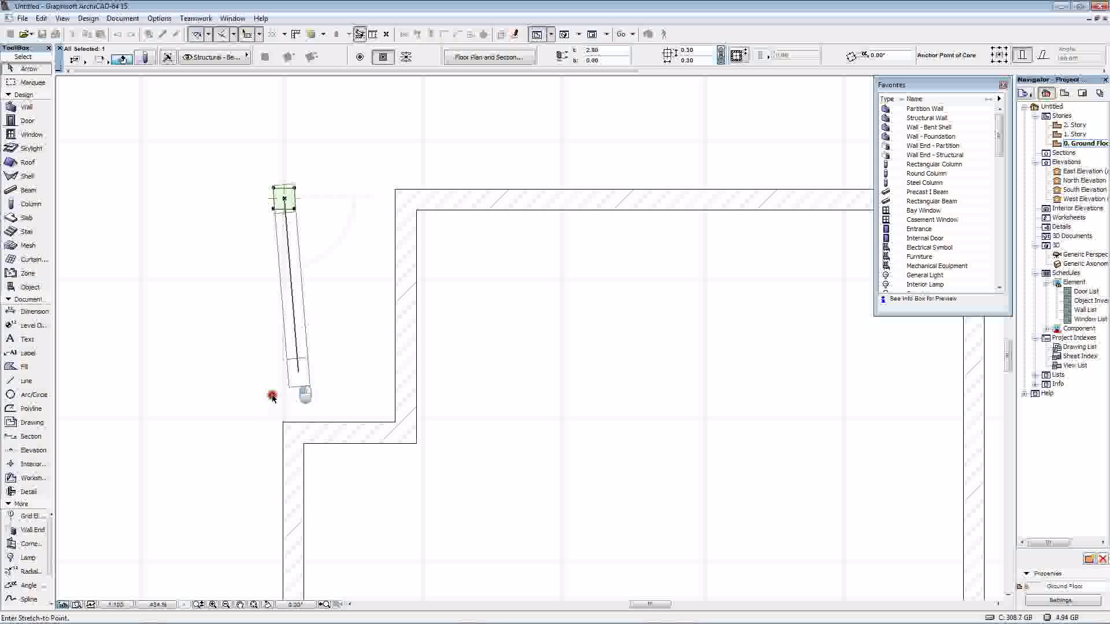
{"action": "left_click_drag", "start_coordinate": [268, 403], "coordinate": [288, 196]}
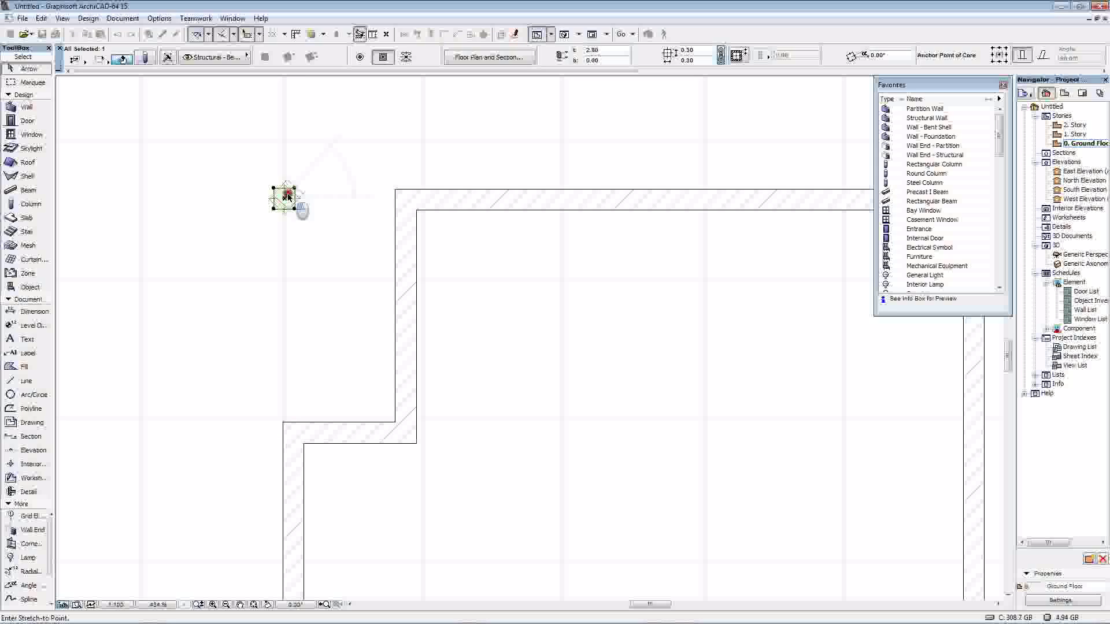
{"action": "left_click", "coordinate": [288, 196]}
{"action": "left_click", "coordinate": [361, 260]}
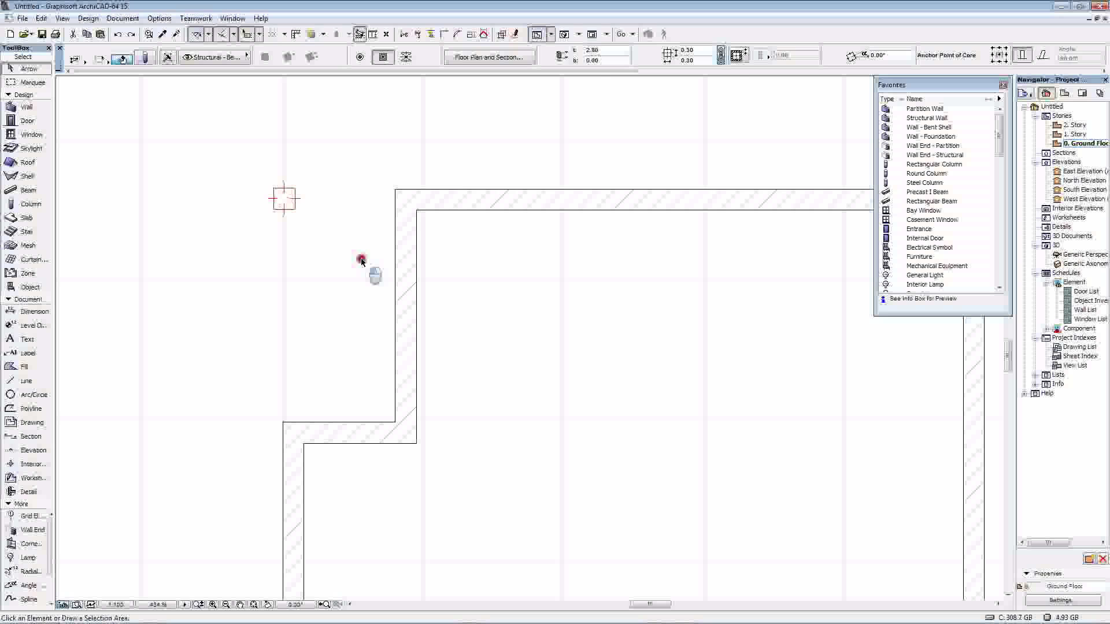
Draw a wall with the Partition Wall favorite from the notch's inner corner straight down to the lower exterior wall
{"action": "middle_click_drag", "start_coordinate": [360, 259], "coordinate": [255, 191]}
{"action": "left_click", "coordinate": [936, 164]}
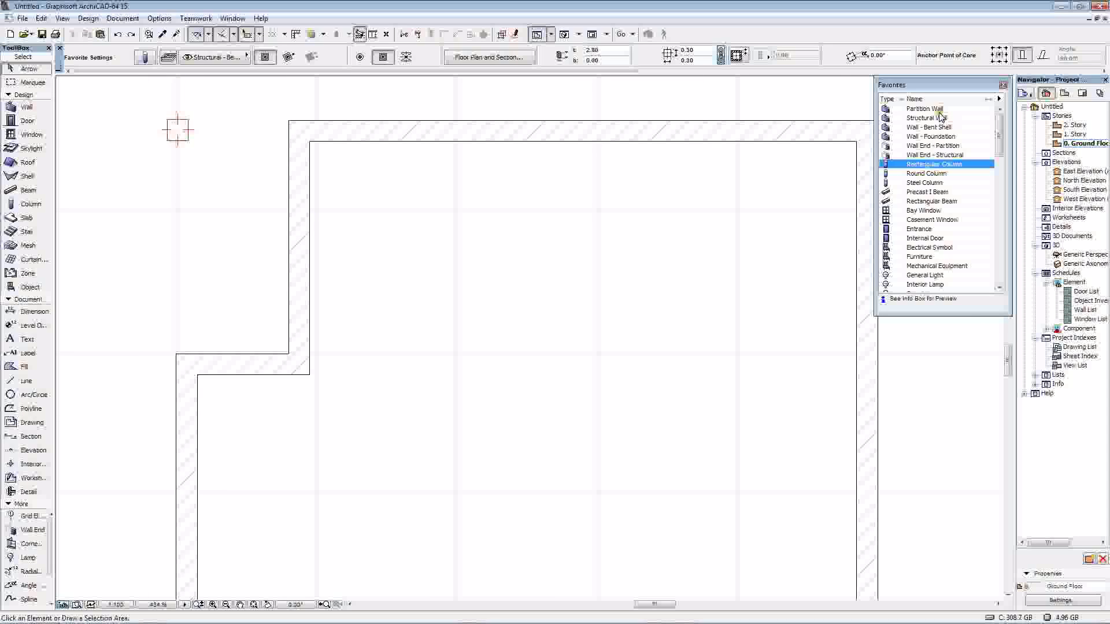
{"action": "left_click", "coordinate": [938, 110]}
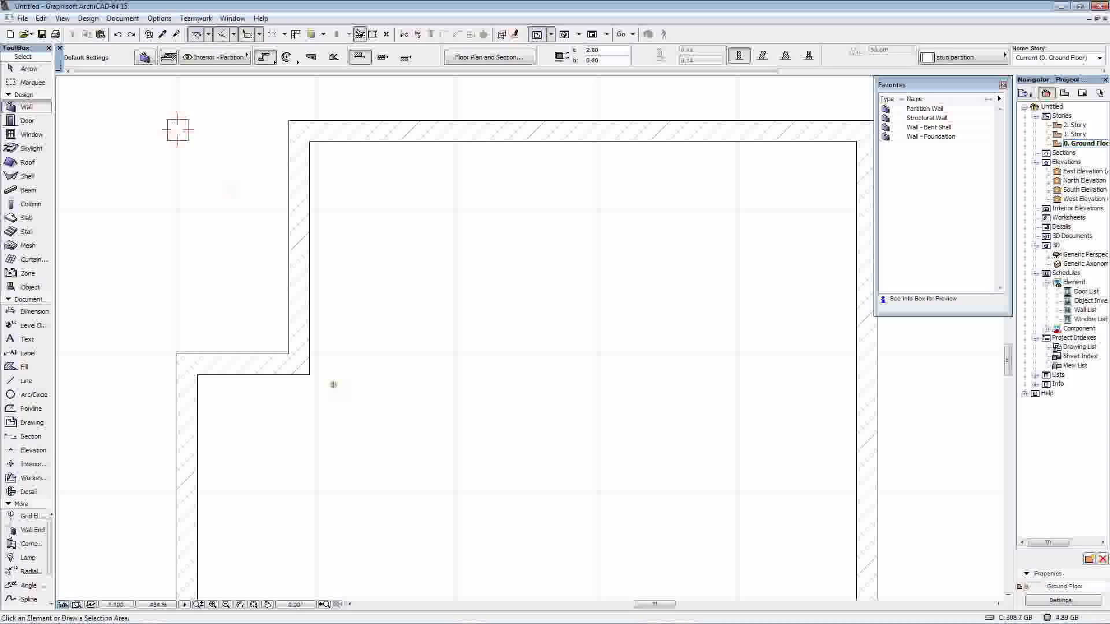
{"action": "left_click", "coordinate": [309, 374]}
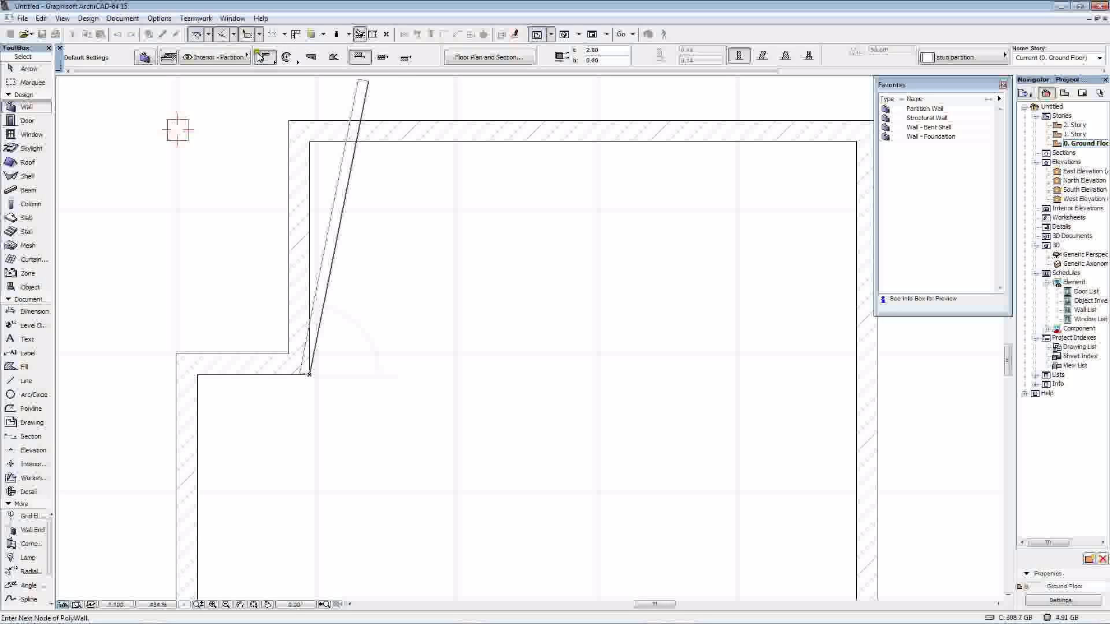
{"action": "middle_click_drag", "start_coordinate": [310, 550], "coordinate": [354, 336]}
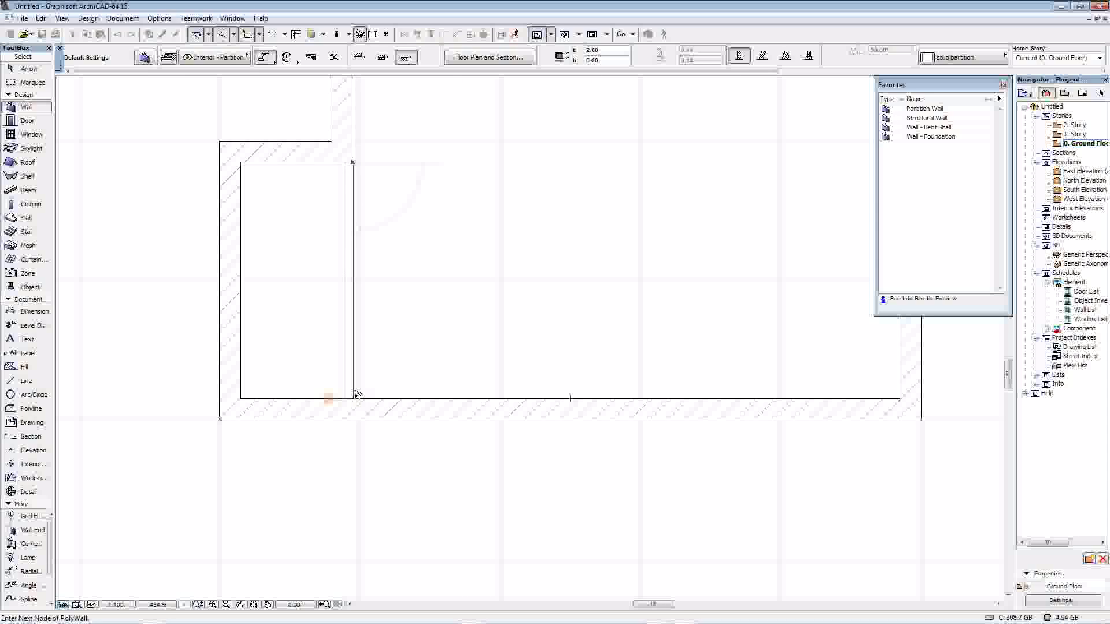
{"action": "left_click", "coordinate": [357, 395]}
Switch to single-wall geometry and draw a horizontal partition across the narrow room between the left exterior wall and the vertical partition
{"action": "left_click", "coordinate": [259, 58]}
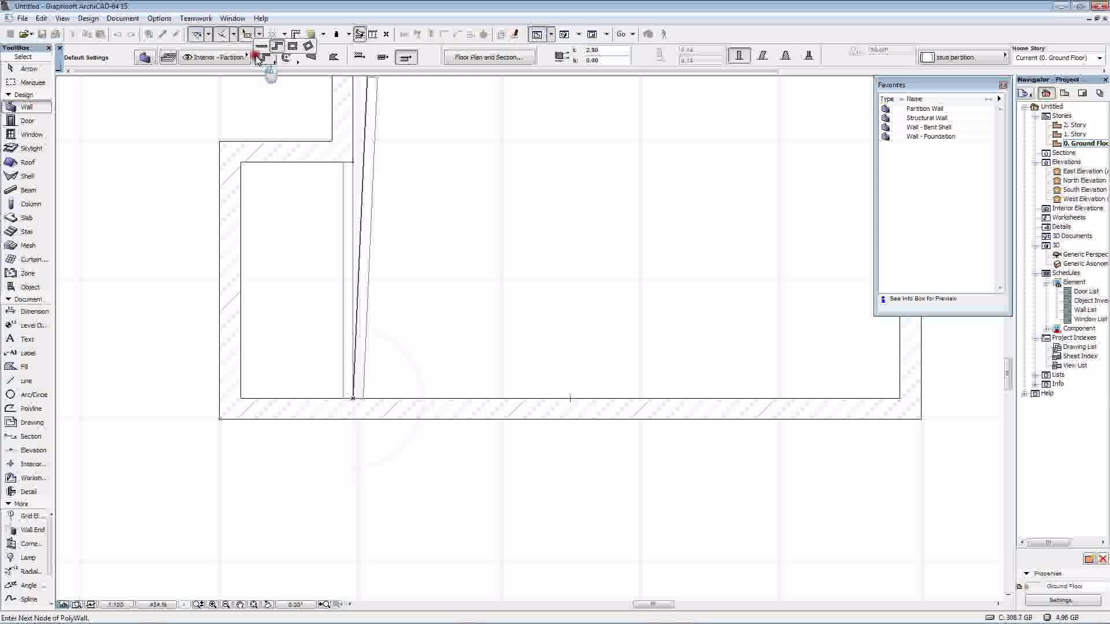
{"action": "left_click", "coordinate": [261, 46]}
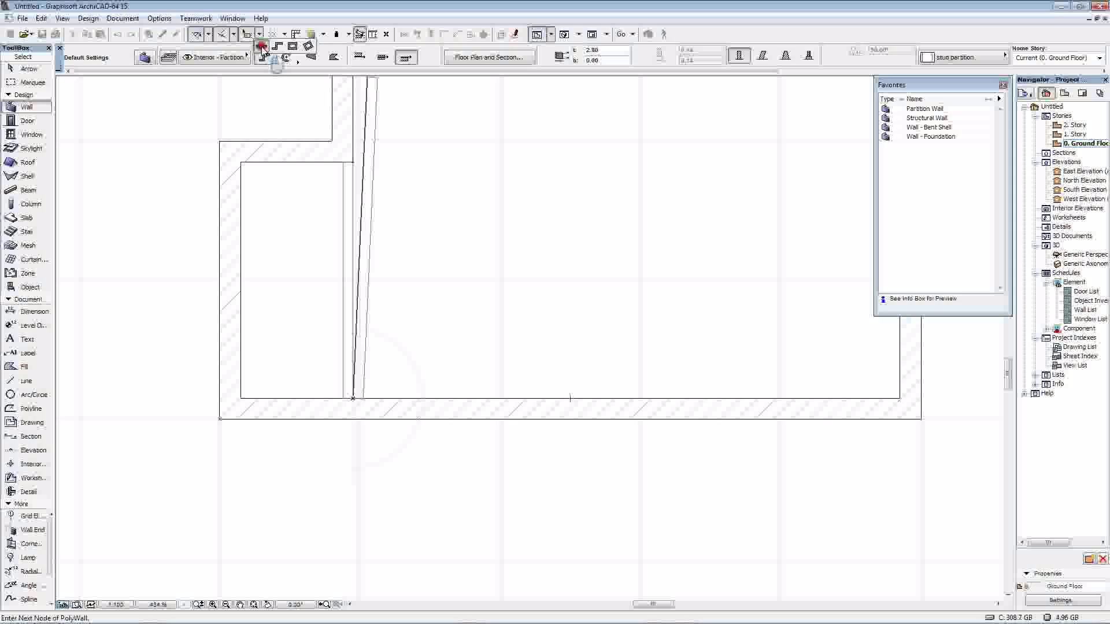
{"action": "left_click", "coordinate": [317, 233]}
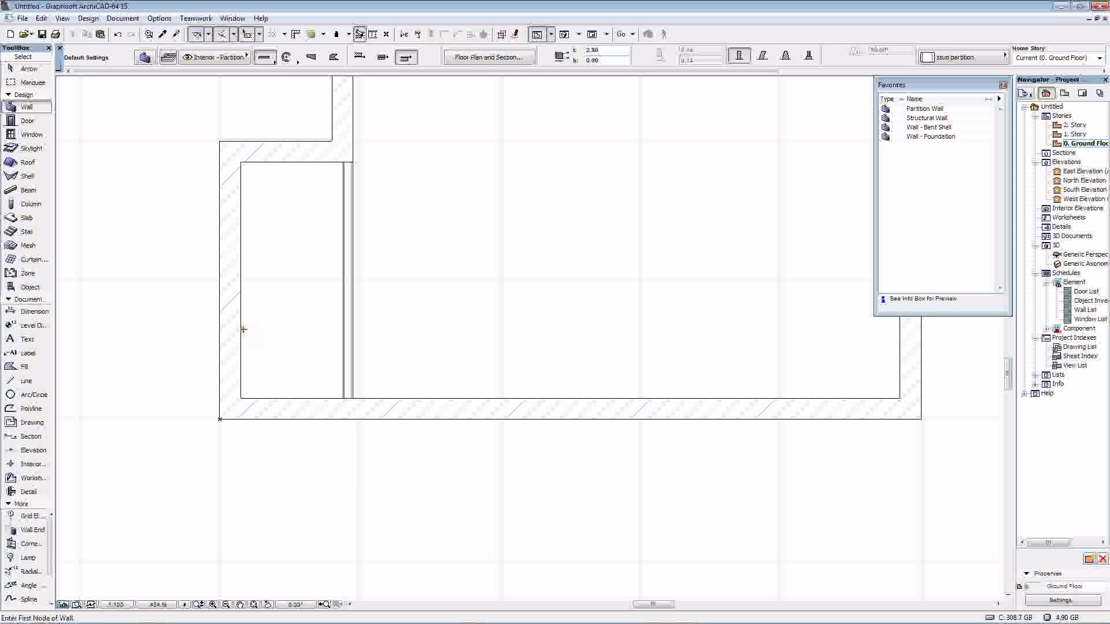
{"action": "left_click", "coordinate": [244, 285]}
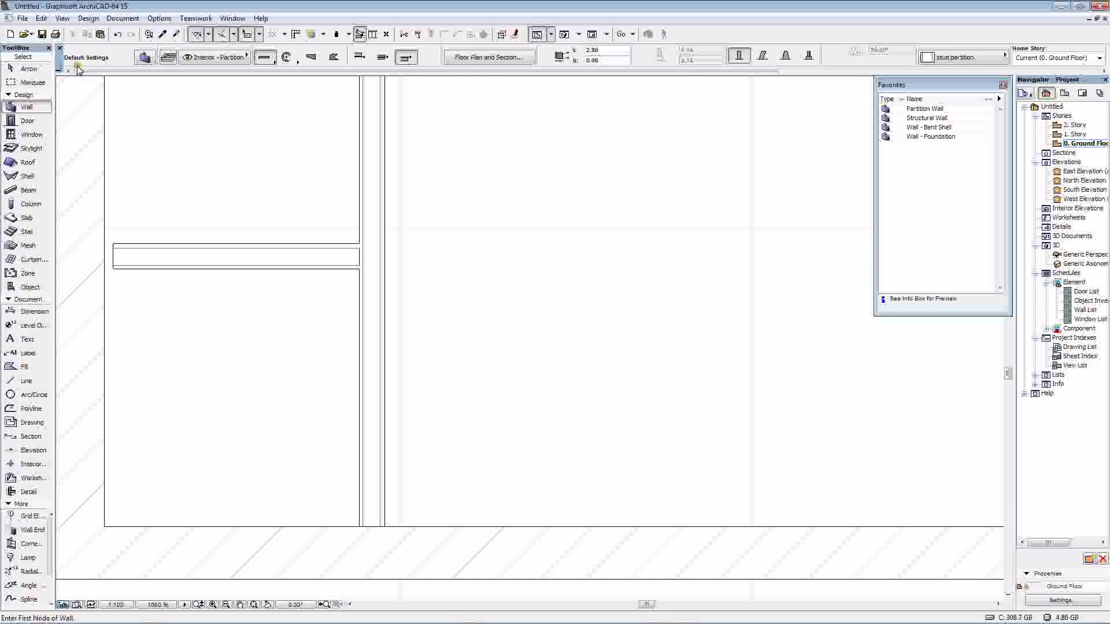
Stretch the short horizontal partition's left end to meet the inner face of the left exterior wall
{"action": "left_click", "coordinate": [24, 69]}
{"action": "left_click", "coordinate": [124, 243]}
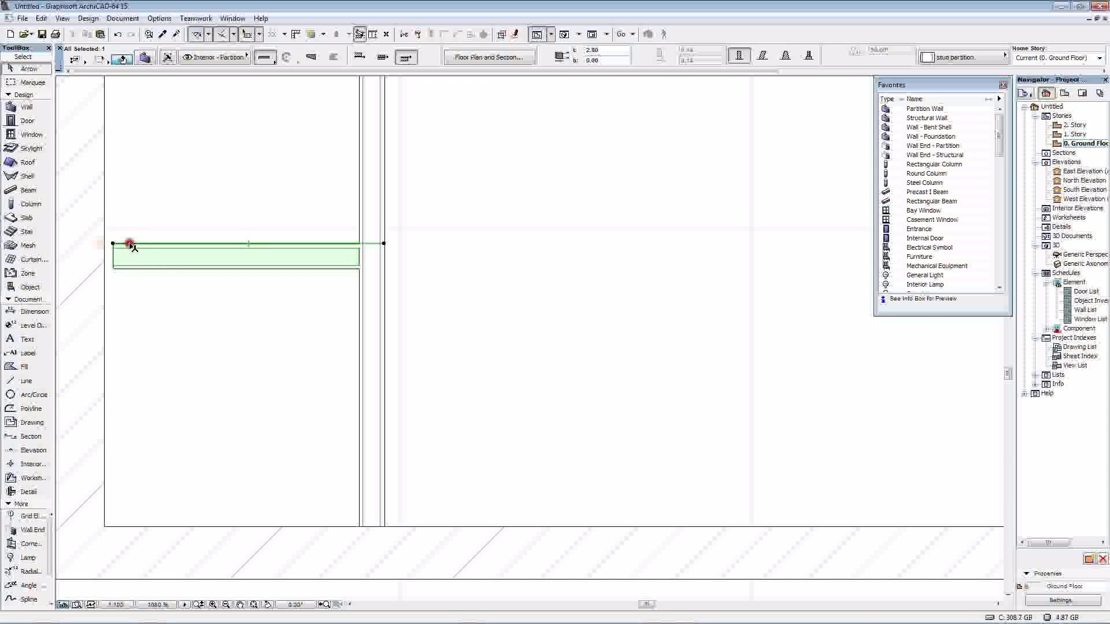
{"action": "left_click_drag", "start_coordinate": [115, 244], "coordinate": [110, 240]}
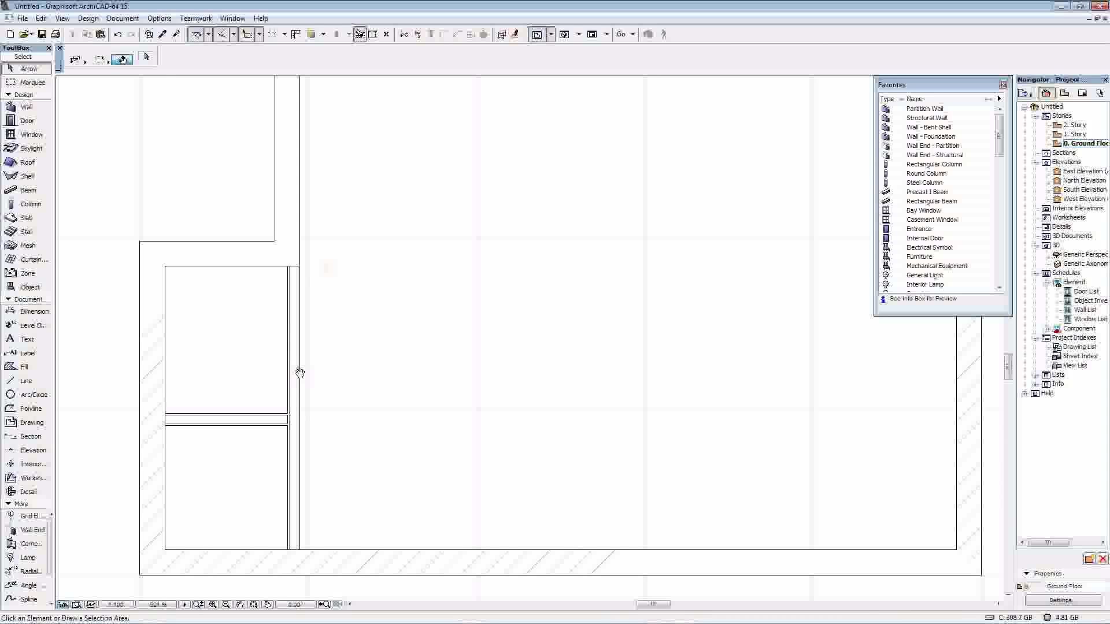
Draw a long horizontal partition from the vertical partition into the main room, with a short wall turning up at its right end
{"action": "middle_click_drag", "start_coordinate": [299, 373], "coordinate": [270, 314]}
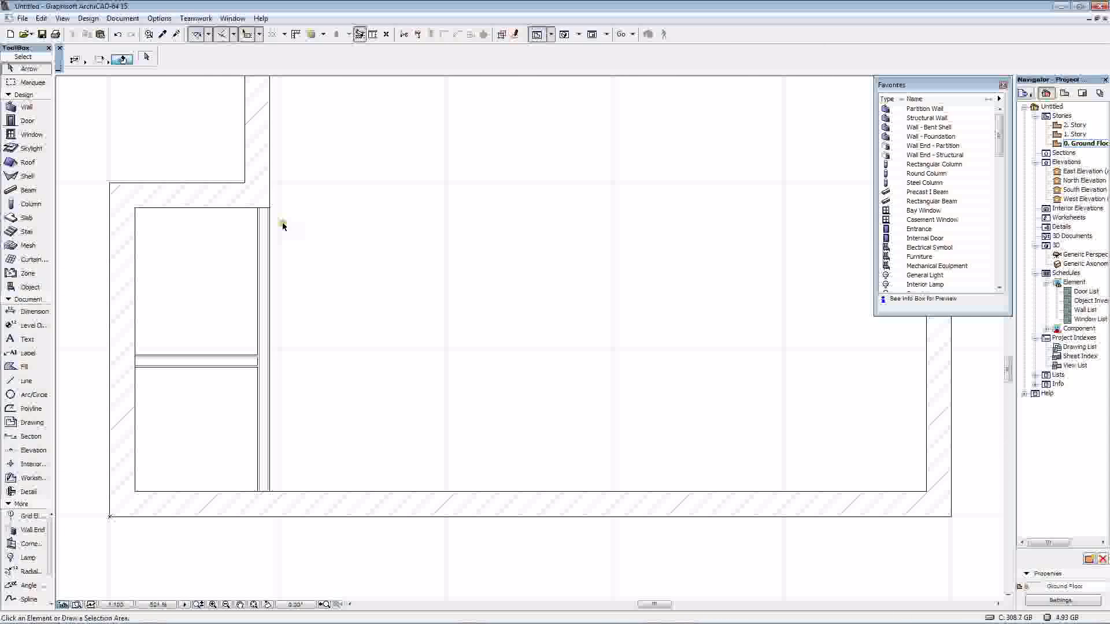
{"action": "left_click", "coordinate": [26, 106]}
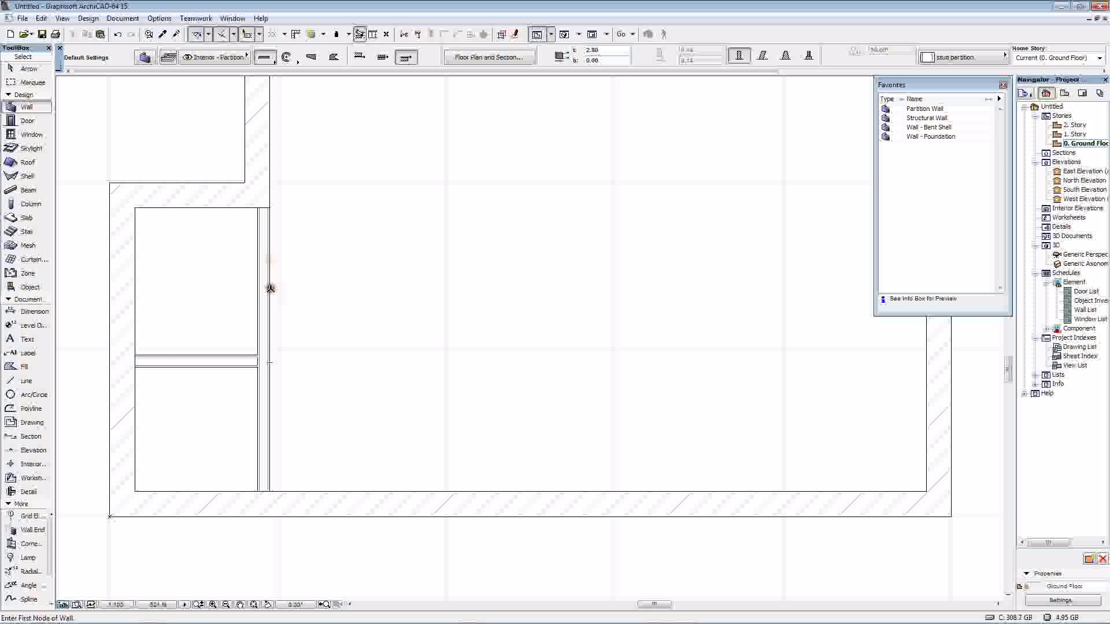
{"action": "scroll", "coordinate": [271, 289], "scroll_direction": "down", "scroll_amount": 2}
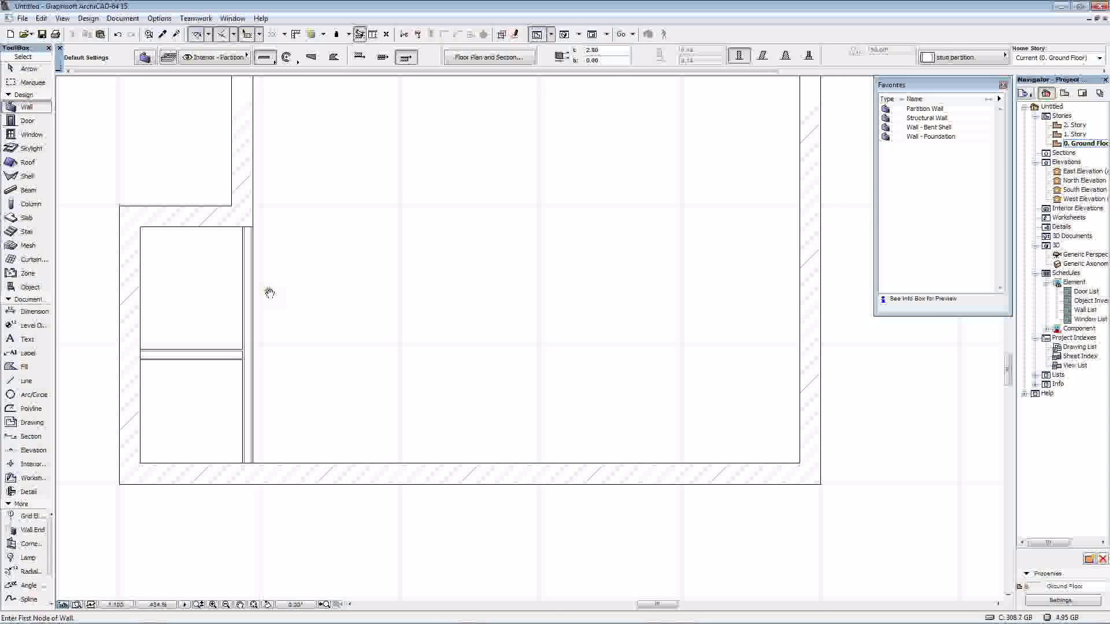
{"action": "middle_click_drag", "start_coordinate": [270, 293], "coordinate": [223, 295]}
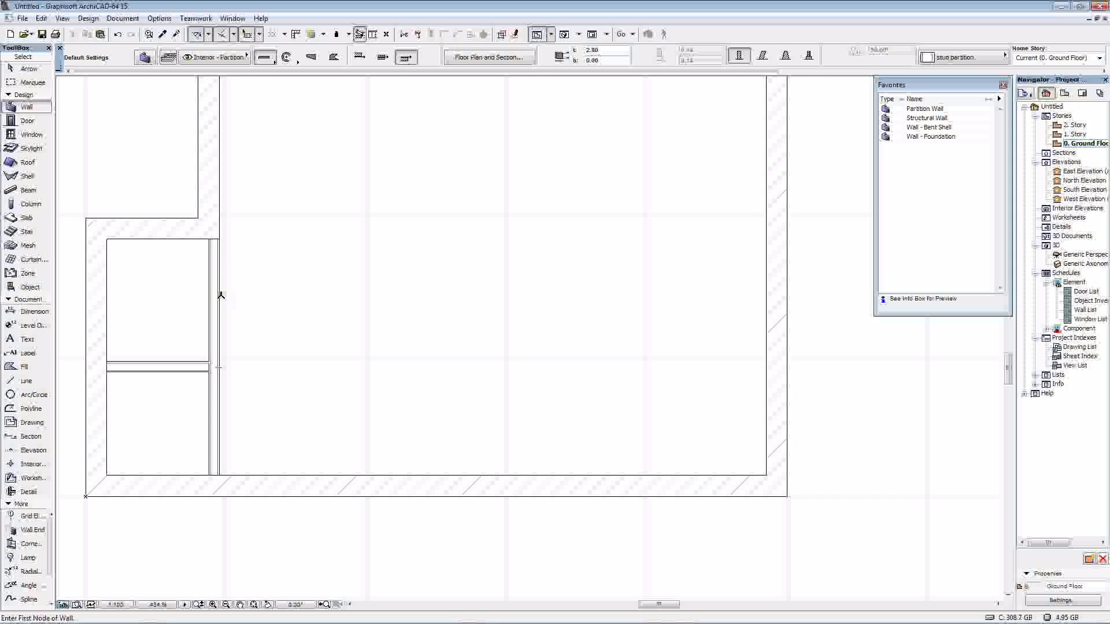
{"action": "left_click", "coordinate": [220, 296]}
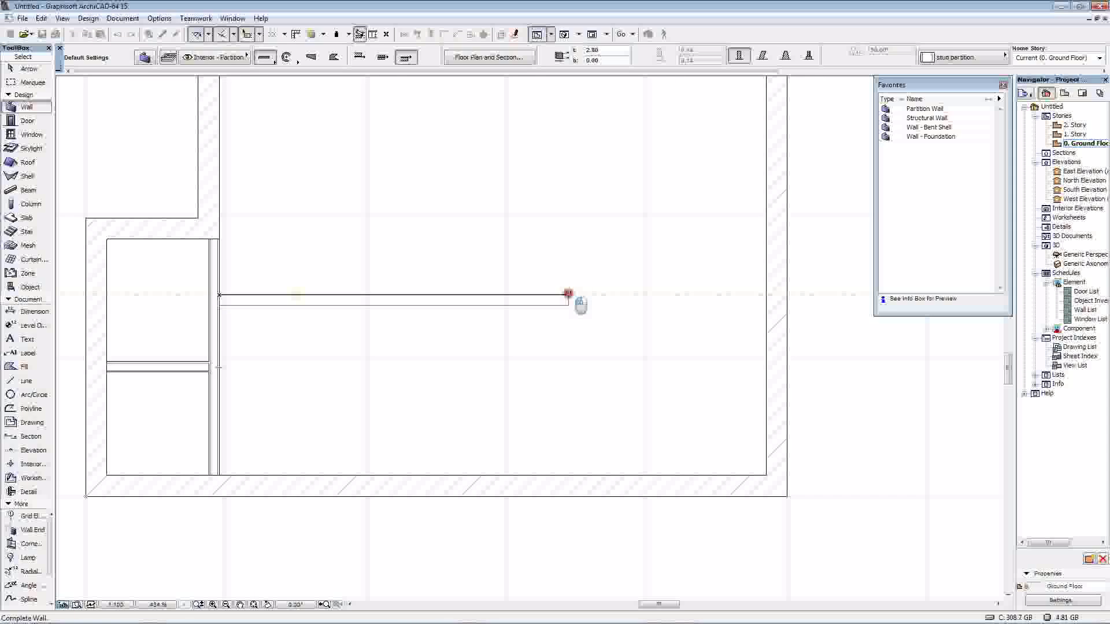
{"action": "left_click", "coordinate": [569, 294]}
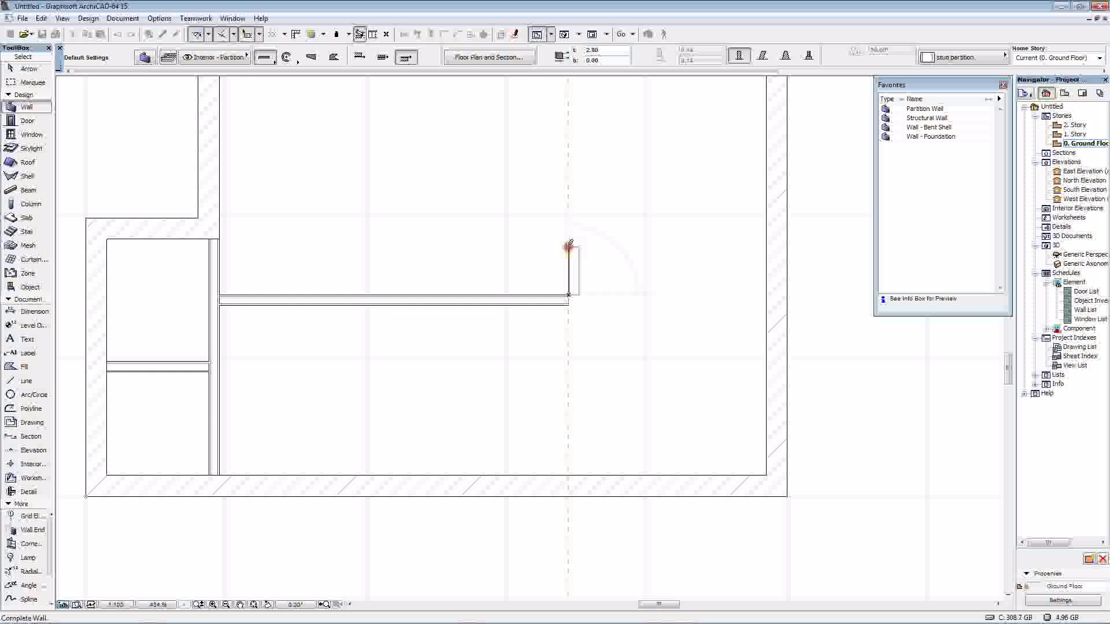
{"action": "double_click", "coordinate": [568, 247]}
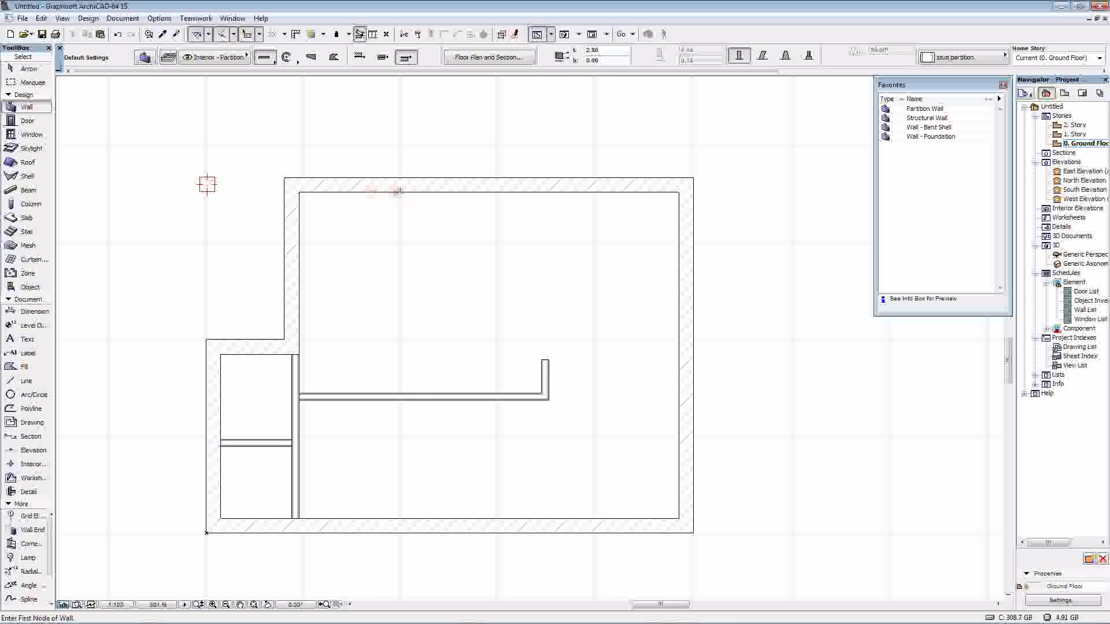
Draw a vertical partition from the upper wall to the long partition, and continue the short upturned wall right, down and across to the right exterior wall
{"action": "left_click", "coordinate": [399, 192]}
{"action": "double_click", "coordinate": [400, 393]}
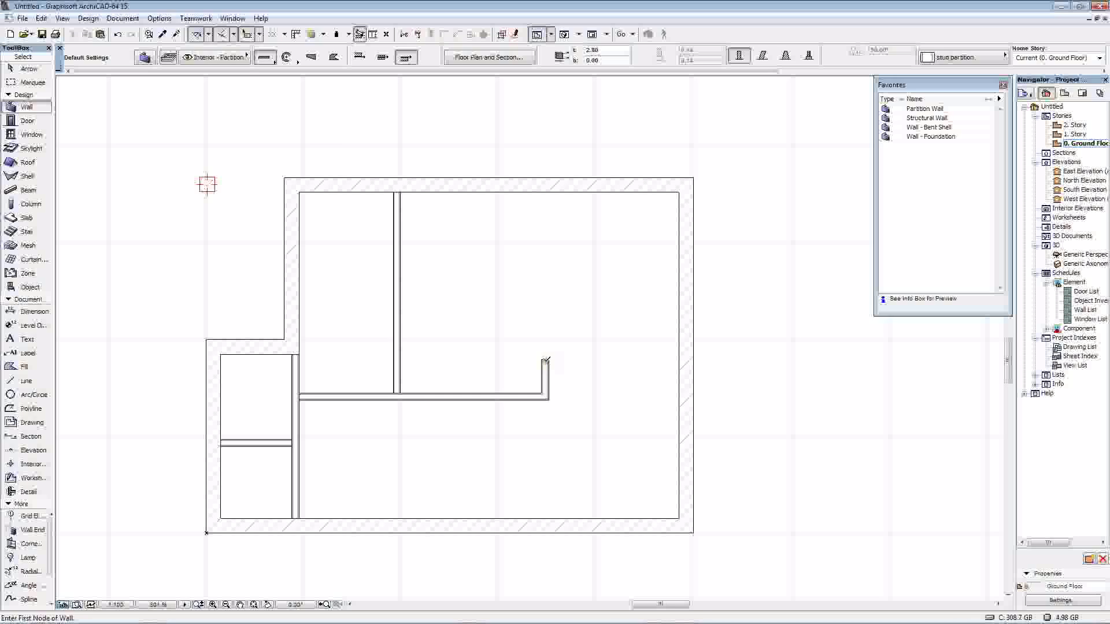
{"action": "left_click", "coordinate": [546, 360]}
{"action": "double_click", "coordinate": [608, 361]}
{"action": "left_click", "coordinate": [607, 361]}
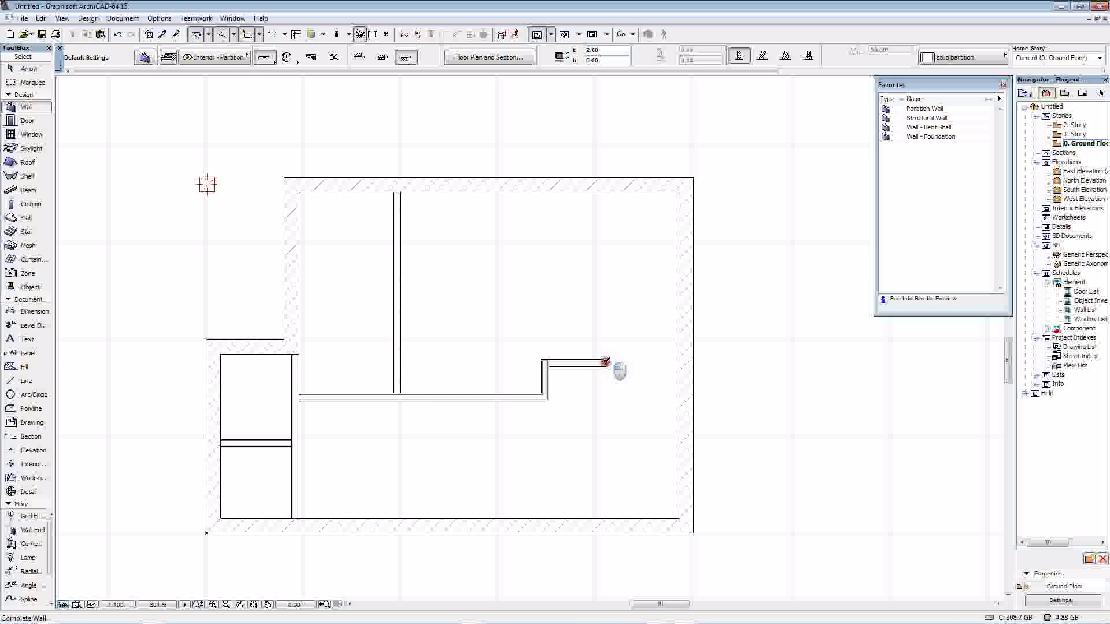
{"action": "left_click", "coordinate": [606, 398]}
{"action": "left_click", "coordinate": [681, 401]}
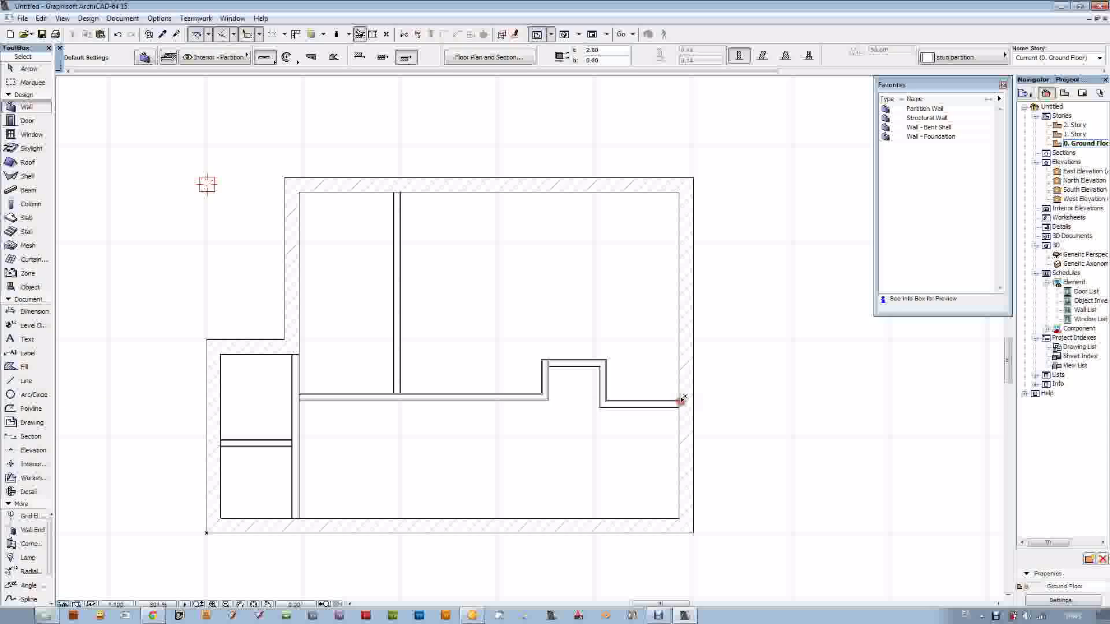
Draw a vertical partition from the lower corner of the stepped partition down to the lower exterior wall
{"action": "scroll", "coordinate": [684, 398], "scroll_direction": "up", "scroll_amount": 2}
{"action": "left_click", "coordinate": [547, 304]}
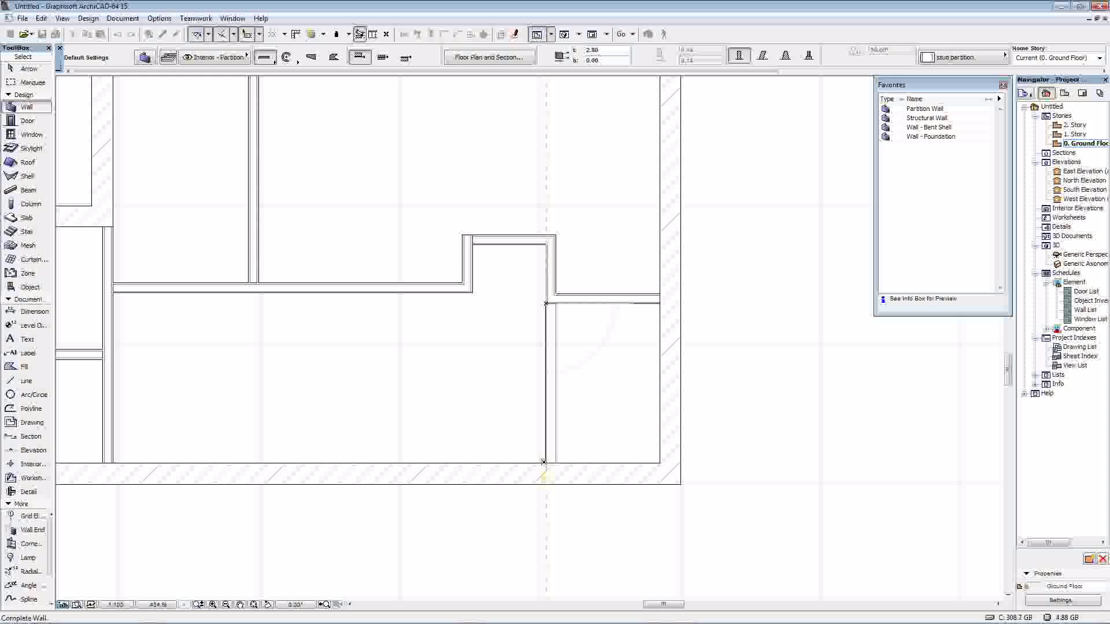
{"action": "left_click", "coordinate": [543, 461]}
Intersect the short upturned wall with the adjoining horizontal wall of the stepped partition to clean their corner
{"action": "scroll", "coordinate": [546, 241], "scroll_direction": "up", "scroll_amount": 2}
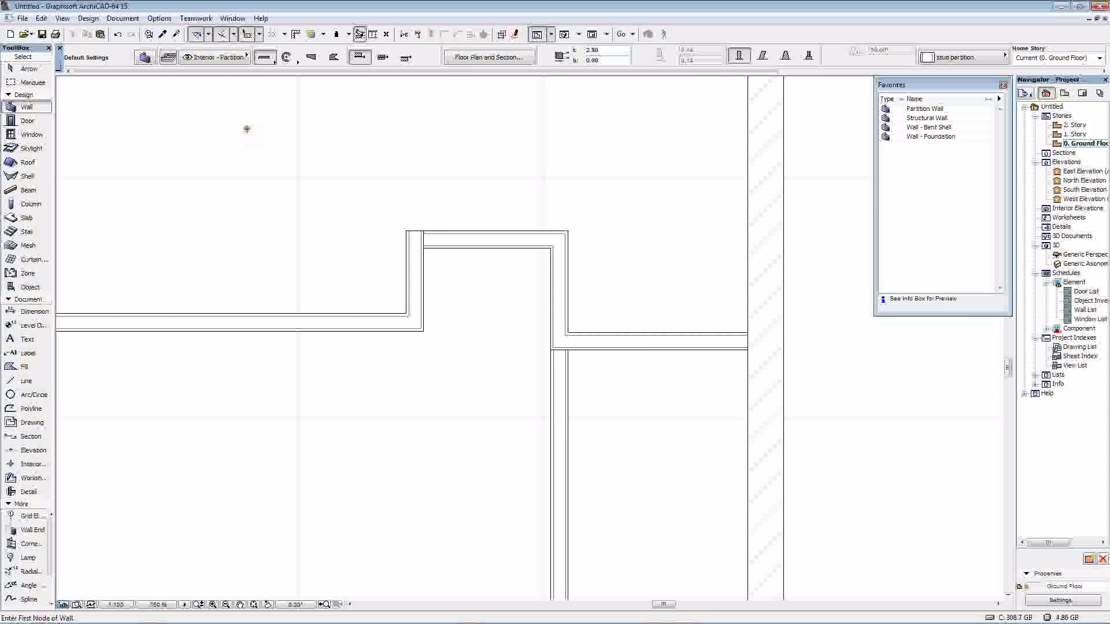
{"action": "left_click", "coordinate": [16, 70]}
{"action": "left_click", "coordinate": [600, 221]}
{"action": "left_click", "coordinate": [421, 282]}
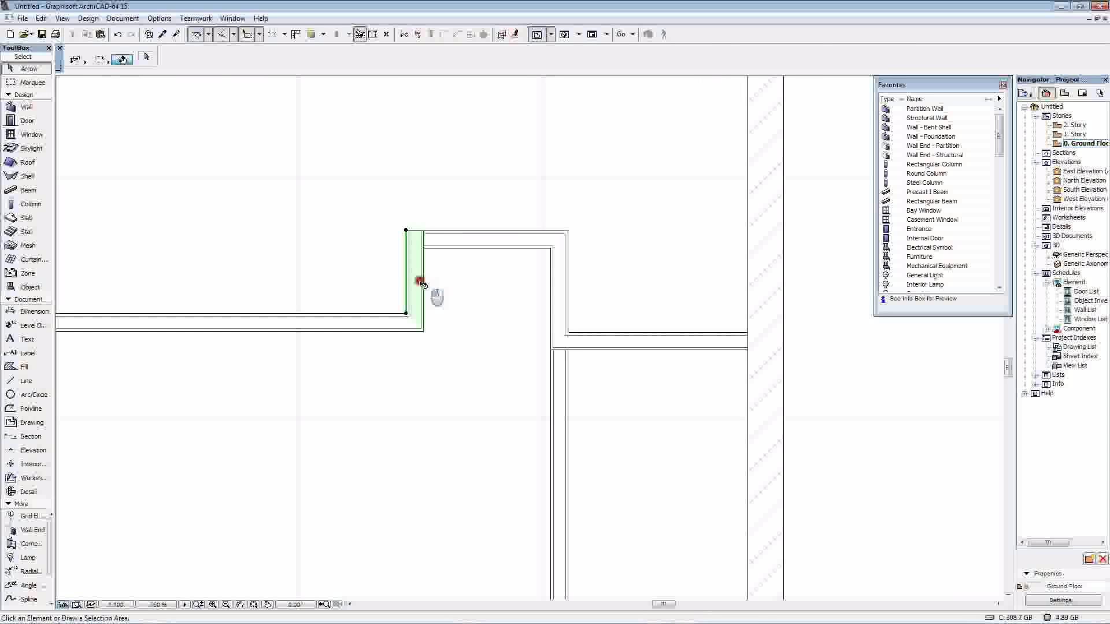
{"action": "left_click", "coordinate": [463, 244], "text": "shift"}
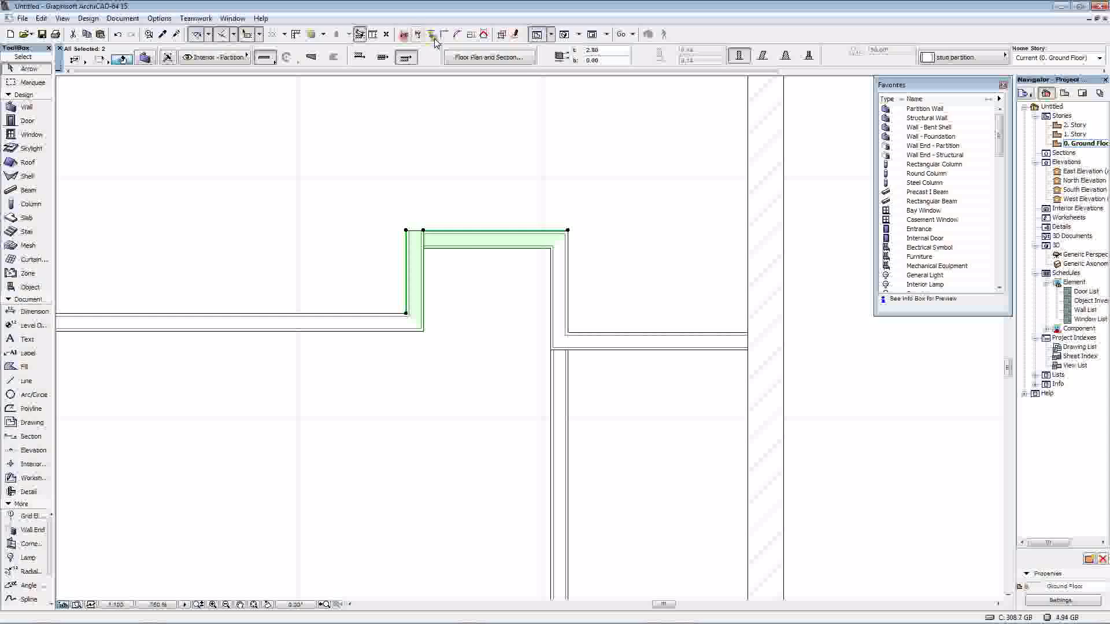
{"action": "left_click", "coordinate": [441, 38]}
{"action": "left_click", "coordinate": [506, 171]}
Intersect the partition reaching the right exterior wall with the vertical partition below it
{"action": "scroll", "coordinate": [536, 200], "scroll_direction": "down", "scroll_amount": 2}
{"action": "middle_click_drag", "start_coordinate": [536, 200], "coordinate": [433, 105]}
{"action": "scroll", "coordinate": [484, 202], "scroll_direction": "up", "scroll_amount": 3}
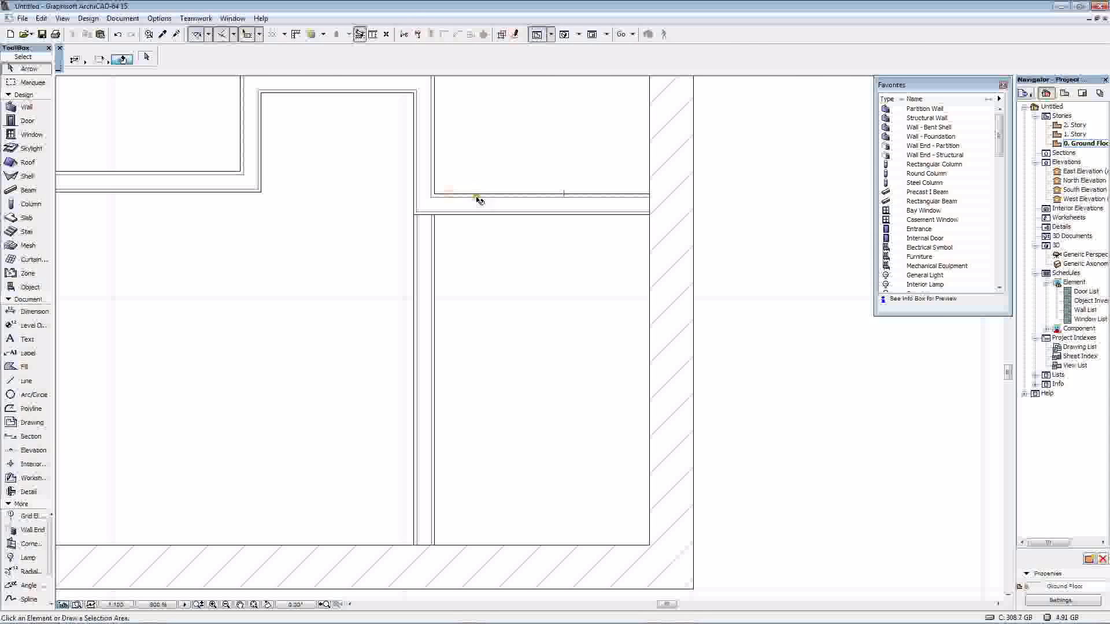
{"action": "left_click", "coordinate": [474, 205]}
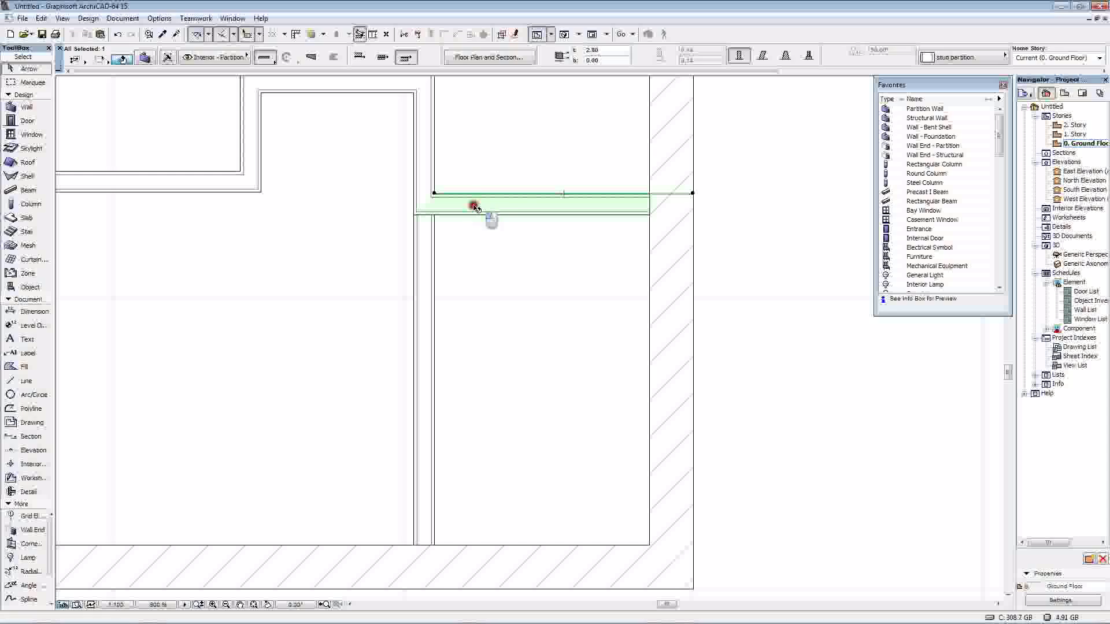
{"action": "left_click", "coordinate": [440, 240], "text": "shift"}
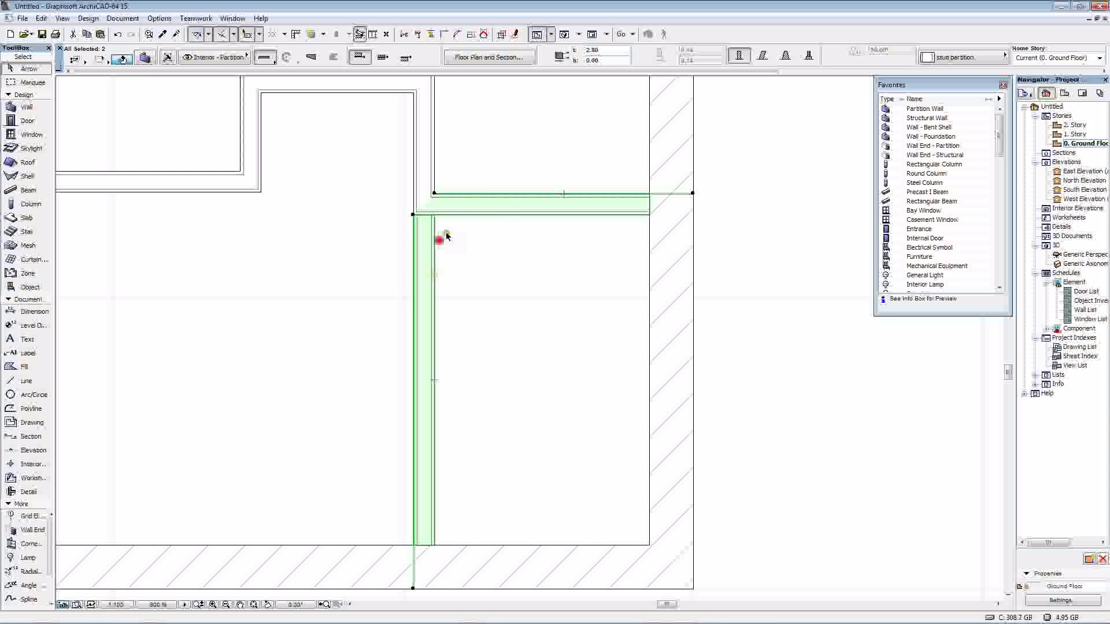
{"action": "left_click", "coordinate": [430, 36]}
{"action": "scroll", "coordinate": [480, 168], "scroll_direction": "up", "scroll_amount": 5}
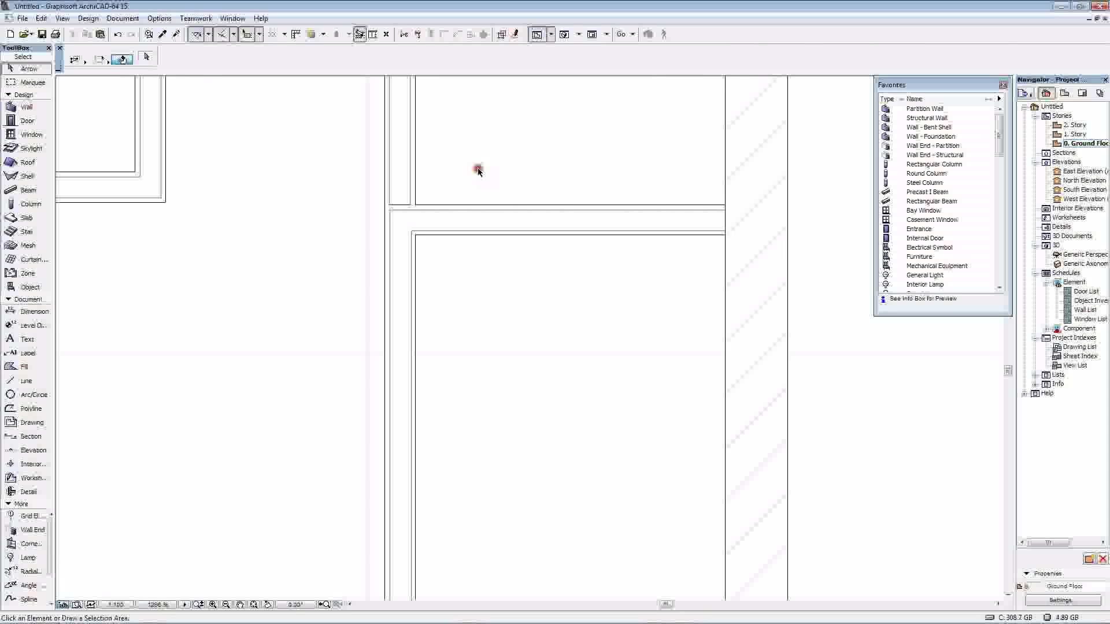
Stretch the lower end of the stepped partition's right vertical wall down to the lower face of the partition reaching the right exterior wall
{"action": "left_click", "coordinate": [405, 200]}
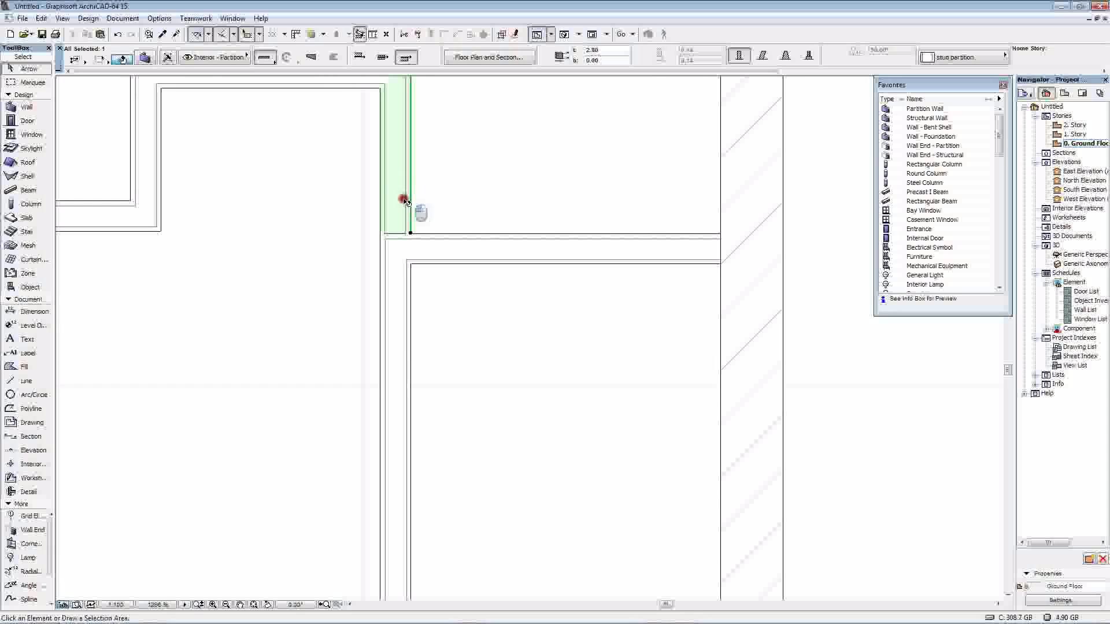
{"action": "left_click", "coordinate": [412, 233]}
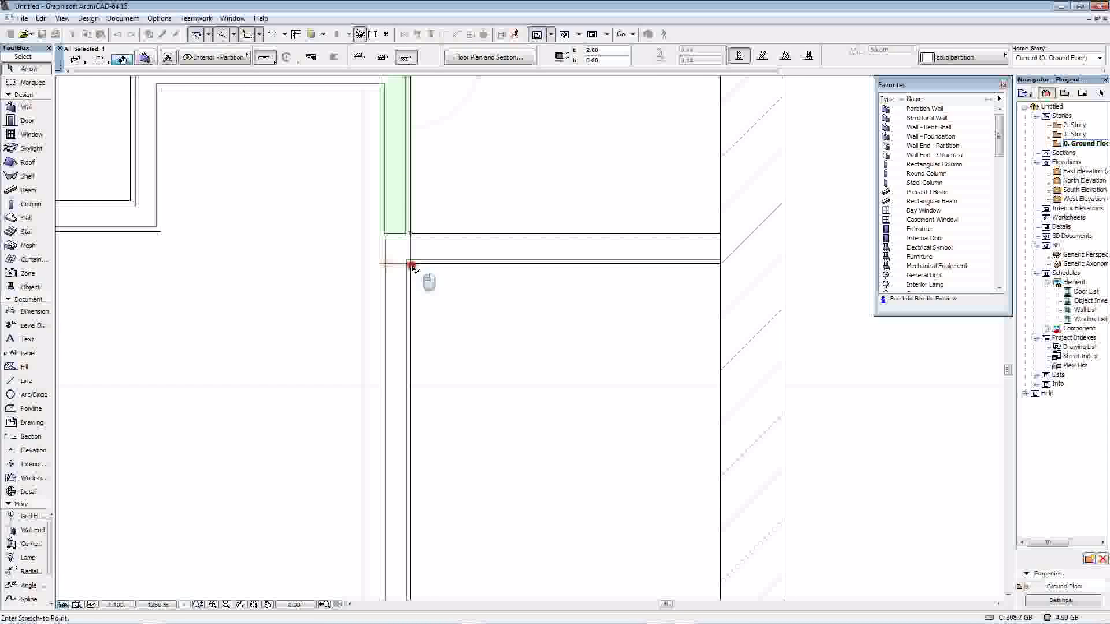
{"action": "left_click", "coordinate": [411, 266]}
{"action": "left_click", "coordinate": [458, 185]}
Draw a vertical partition from the top of the raised part of the stepped partition up to the upper exterior wall
{"action": "scroll", "coordinate": [458, 185], "scroll_direction": "down", "scroll_amount": 3}
{"action": "middle_click_drag", "start_coordinate": [456, 174], "coordinate": [472, 284]}
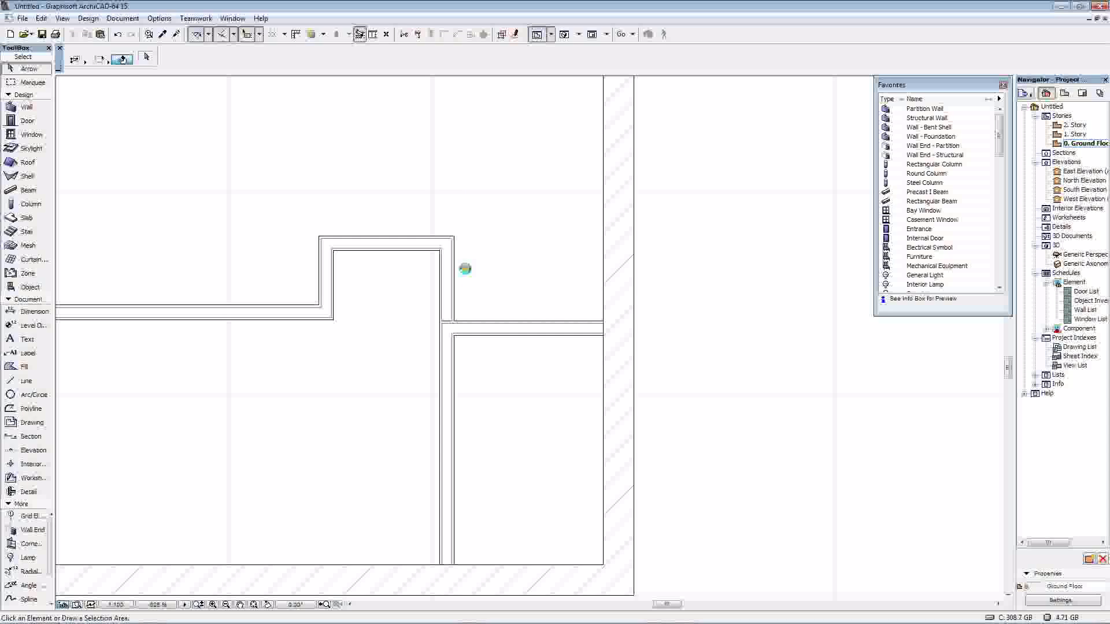
{"action": "scroll", "coordinate": [465, 268], "scroll_direction": "down", "scroll_amount": 2}
{"action": "left_click", "coordinate": [27, 107]}
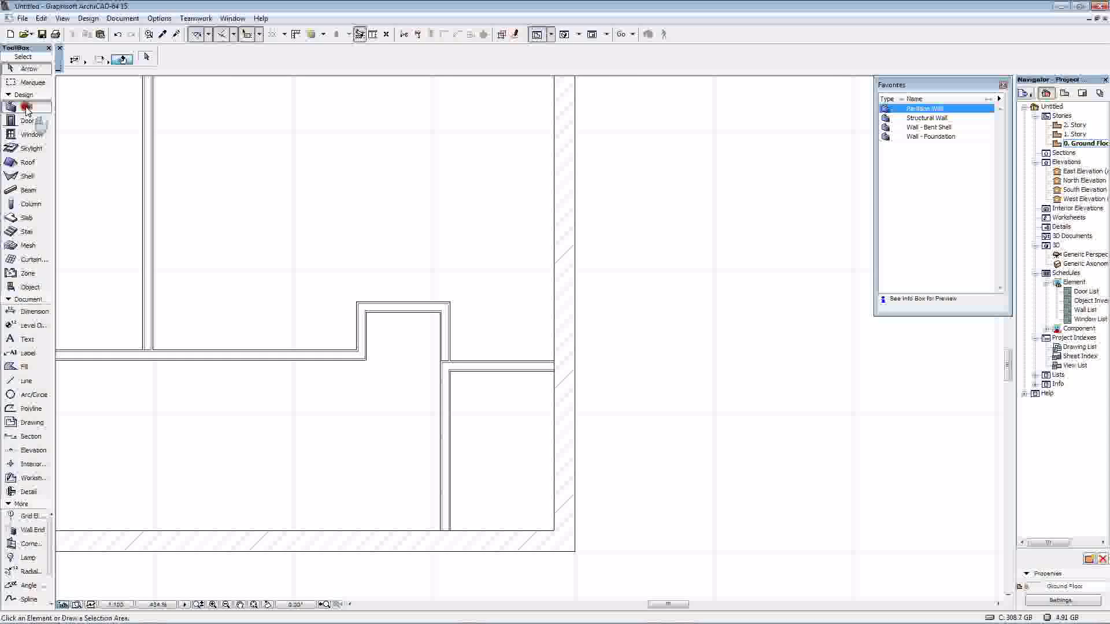
{"action": "left_click", "coordinate": [413, 460]}
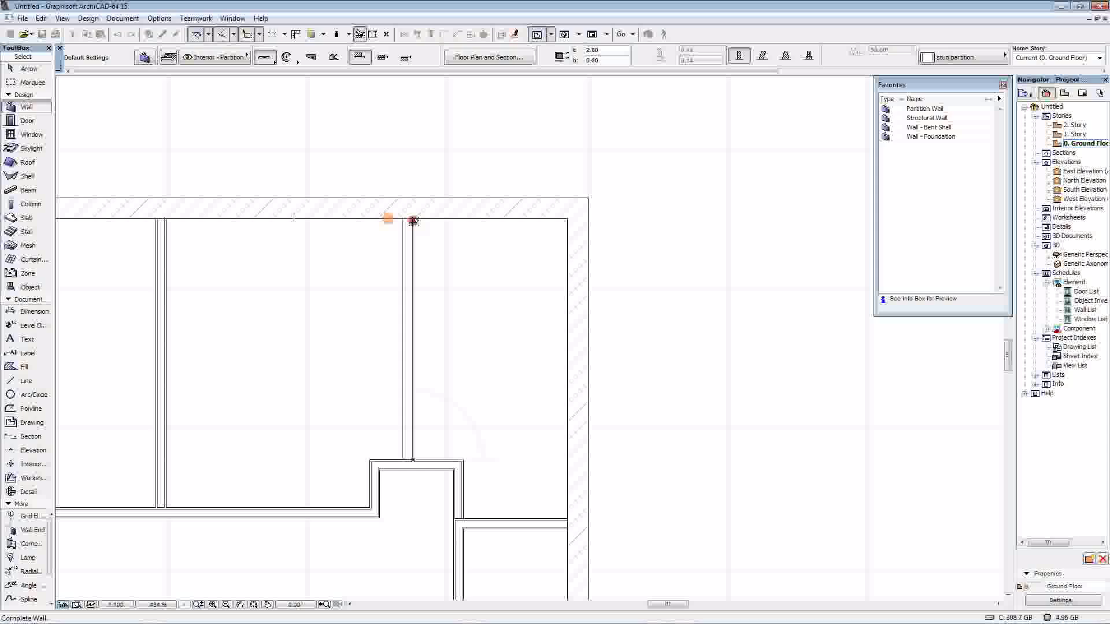
{"action": "left_click", "coordinate": [413, 220]}
Using the Structural Wall favorite, draw a left, lower and right wall enclosing a rectangular extension below the lower exterior wall
{"action": "scroll", "coordinate": [422, 214], "scroll_direction": "down", "scroll_amount": 3}
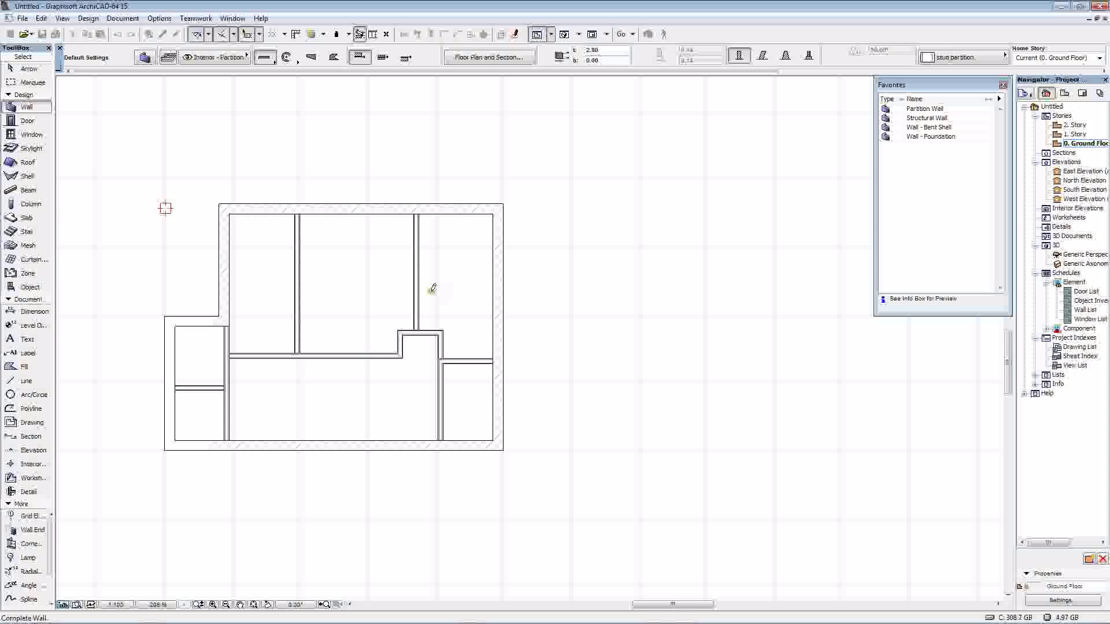
{"action": "scroll", "coordinate": [432, 289], "scroll_direction": "up", "scroll_amount": 2}
{"action": "middle_click_drag", "start_coordinate": [432, 289], "coordinate": [482, 183]}
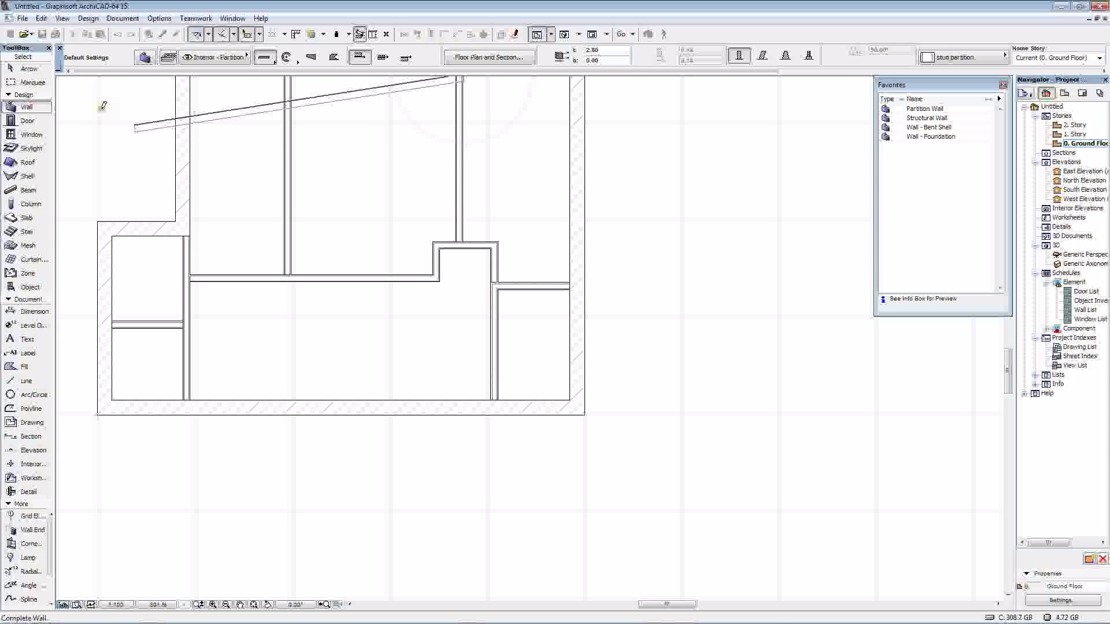
{"action": "double_click", "coordinate": [950, 119]}
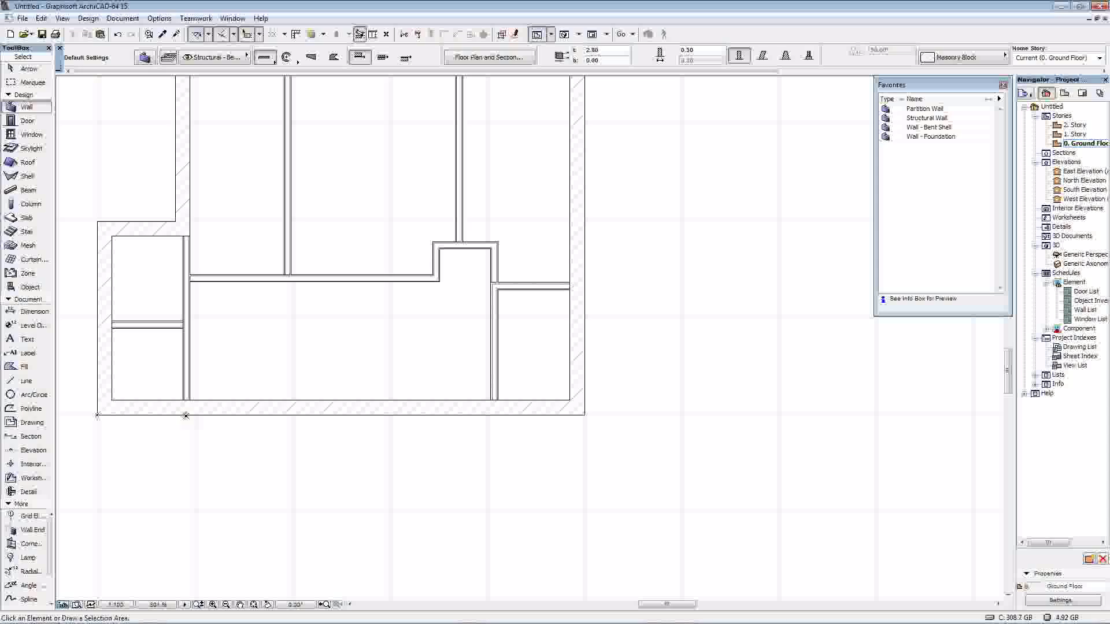
{"action": "left_click", "coordinate": [186, 416]}
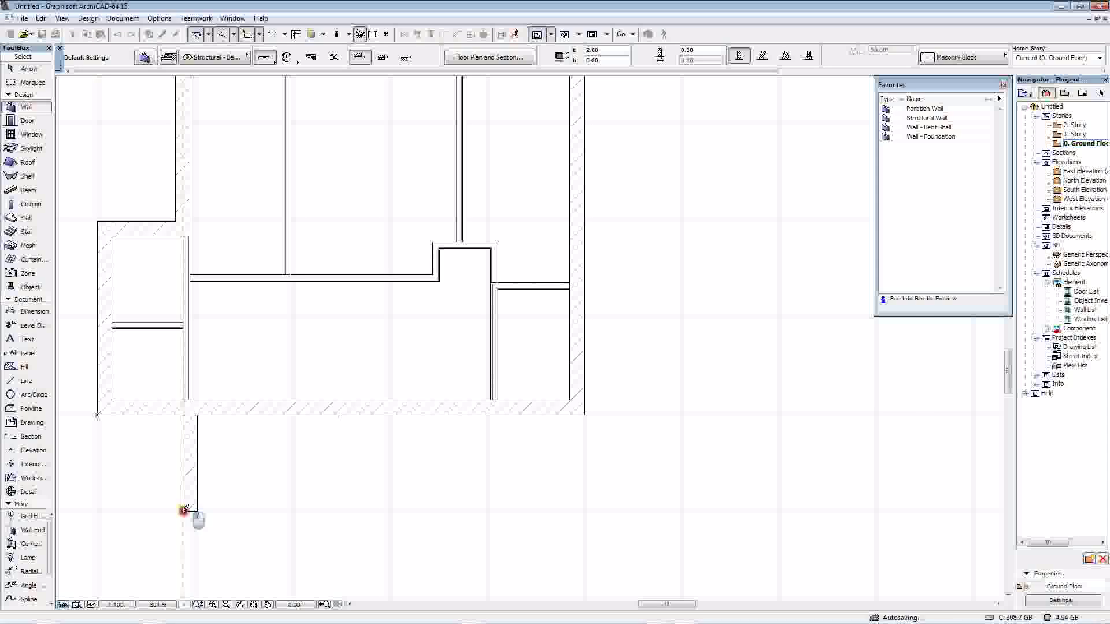
{"action": "left_click", "coordinate": [186, 510]}
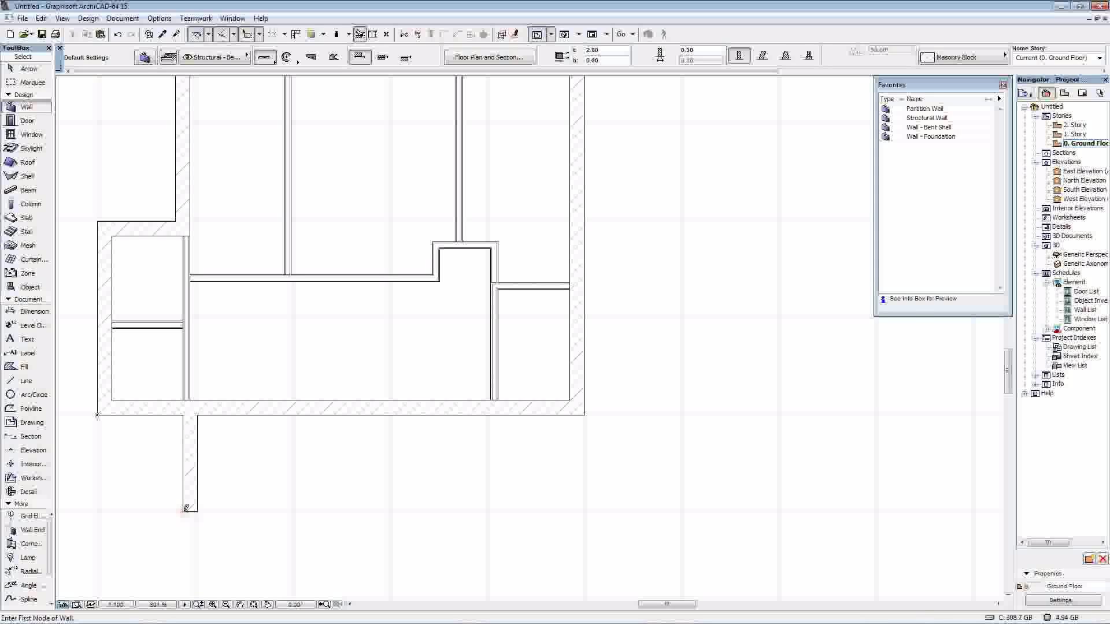
{"action": "left_click", "coordinate": [186, 510]}
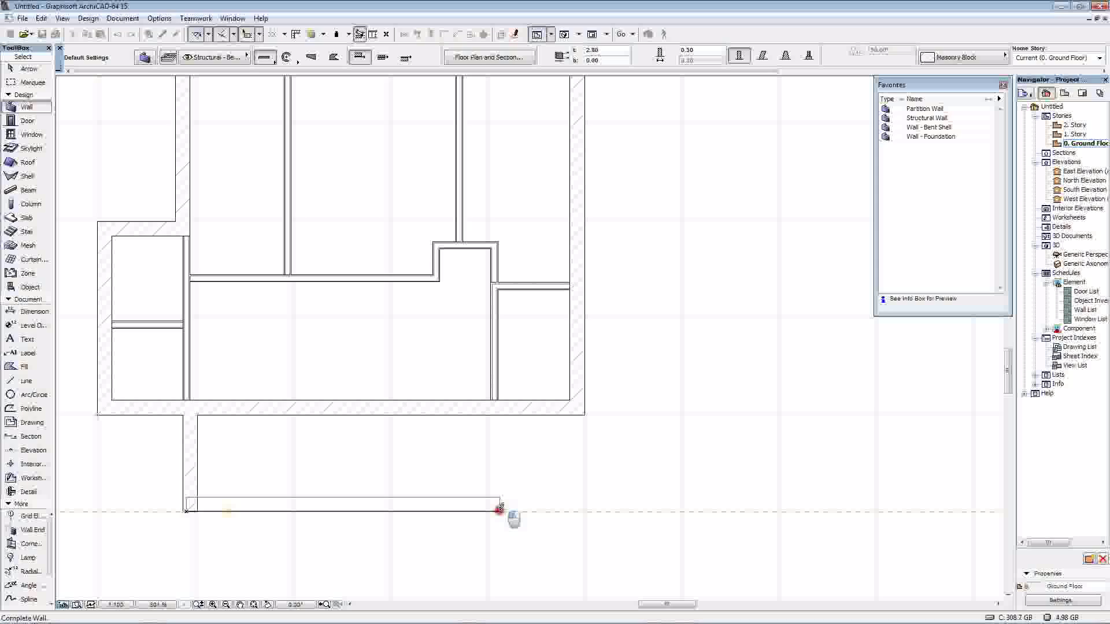
{"action": "left_click", "coordinate": [499, 510]}
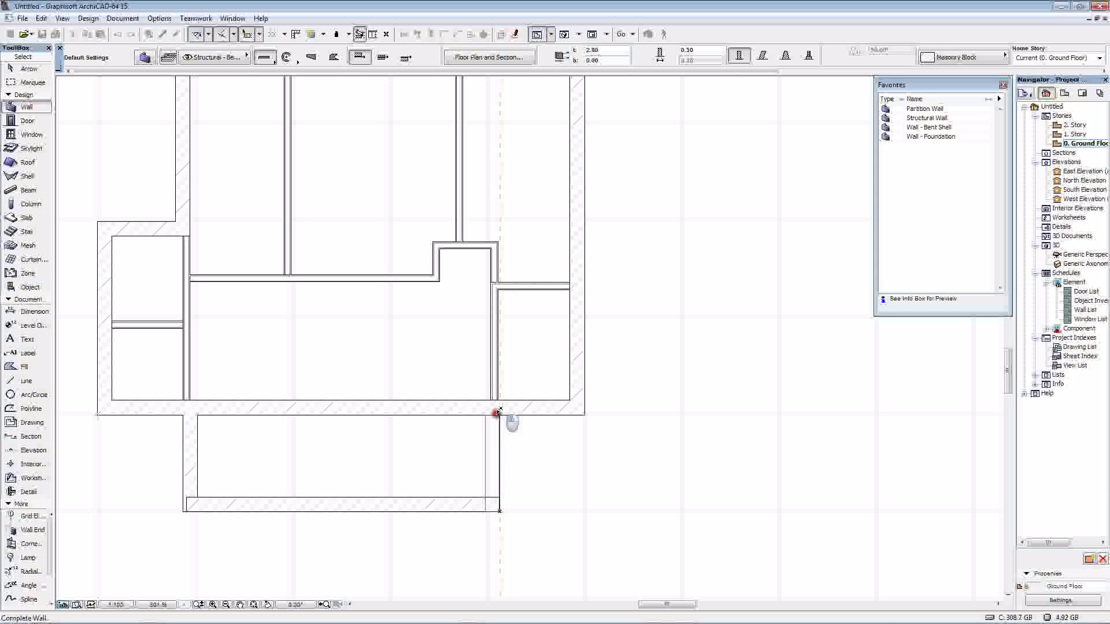
{"action": "left_click", "coordinate": [499, 413]}
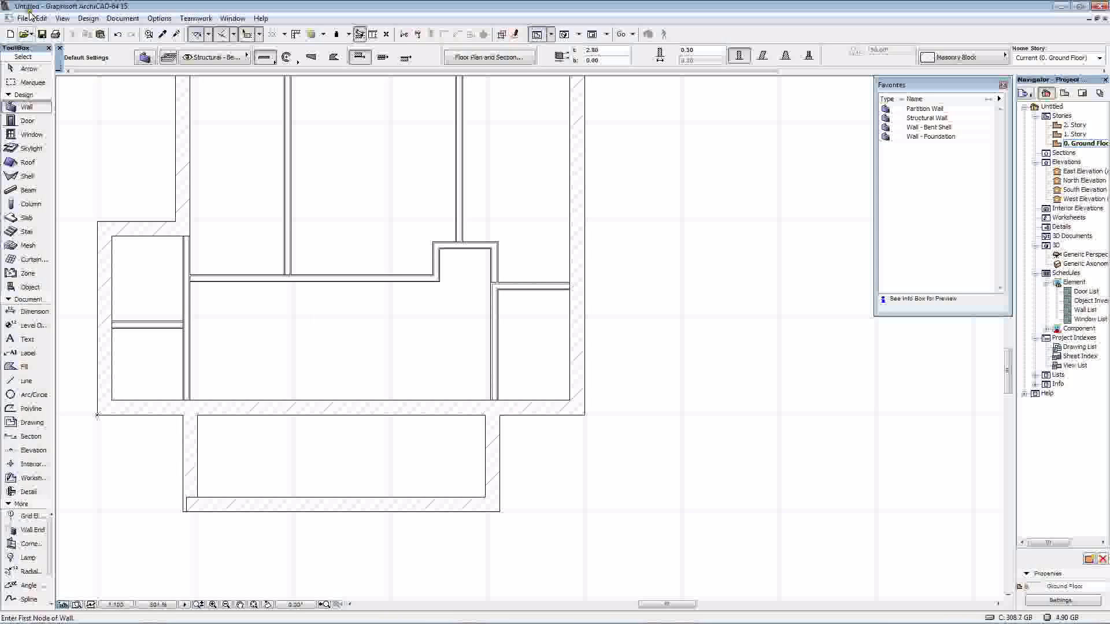
Stretch the left end of the extension's lower wall to the outer face of its left wall to close the corner
{"action": "left_click", "coordinate": [29, 68]}
{"action": "left_click", "coordinate": [232, 509]}
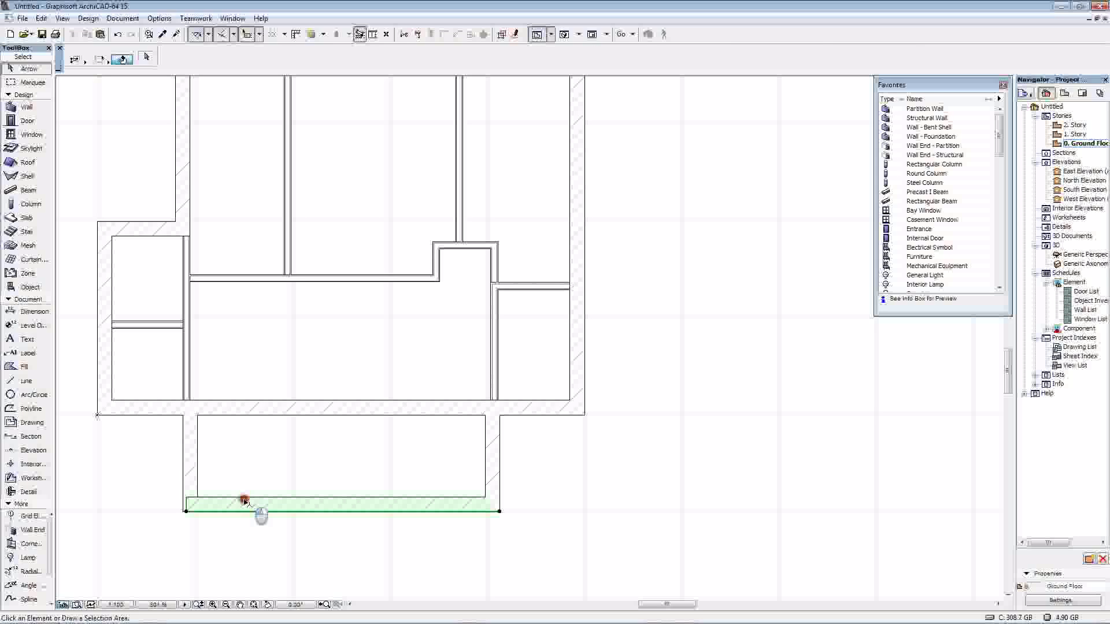
{"action": "left_click", "coordinate": [186, 511]}
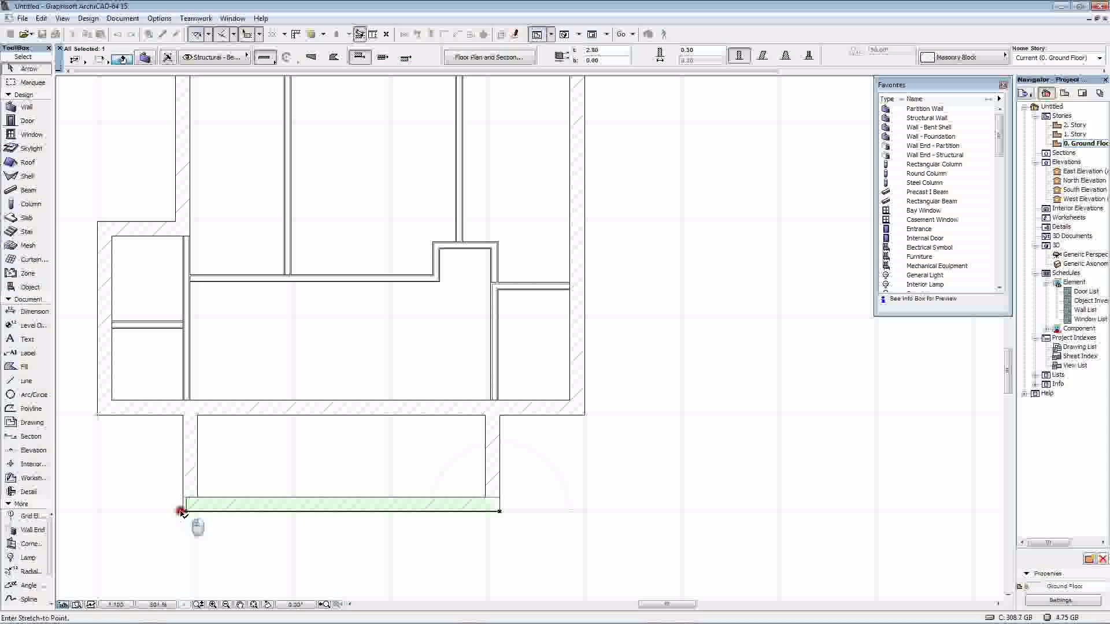
{"action": "left_click", "coordinate": [182, 511]}
{"action": "left_click", "coordinate": [281, 471]}
Try to intersect the extension's left wall with the grouped exterior walls, and clear the selection
{"action": "scroll", "coordinate": [316, 423], "scroll_direction": "up", "scroll_amount": 2}
{"action": "scroll", "coordinate": [362, 438], "scroll_direction": "down", "scroll_amount": 2}
{"action": "middle_click_drag", "start_coordinate": [362, 439], "coordinate": [539, 428]}
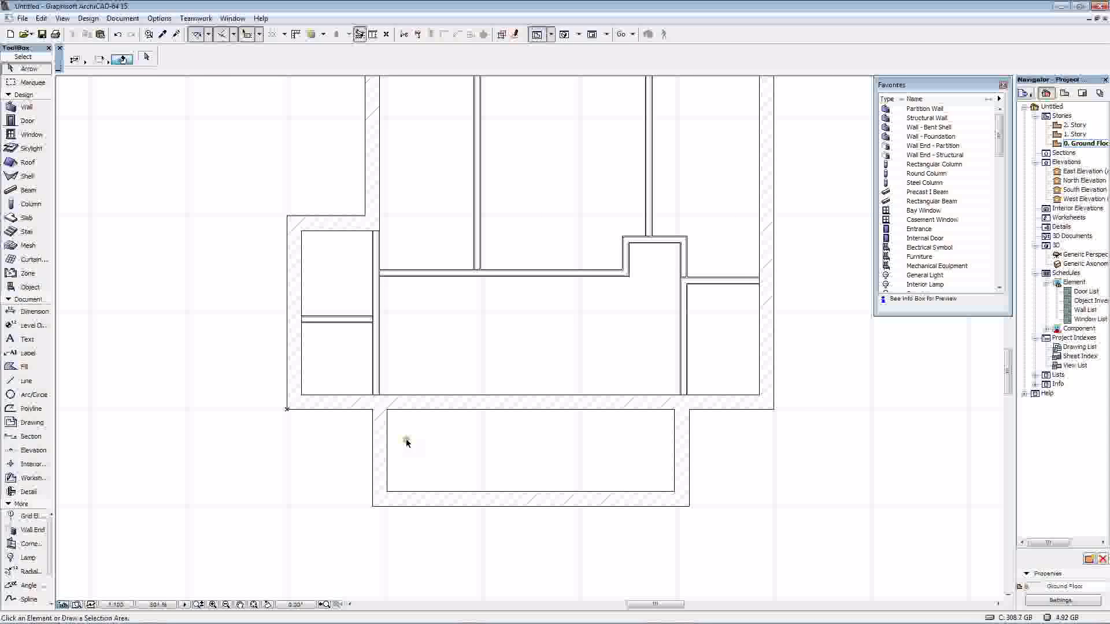
{"action": "left_click", "coordinate": [376, 448]}
{"action": "left_click", "coordinate": [372, 402], "text": "shift"}
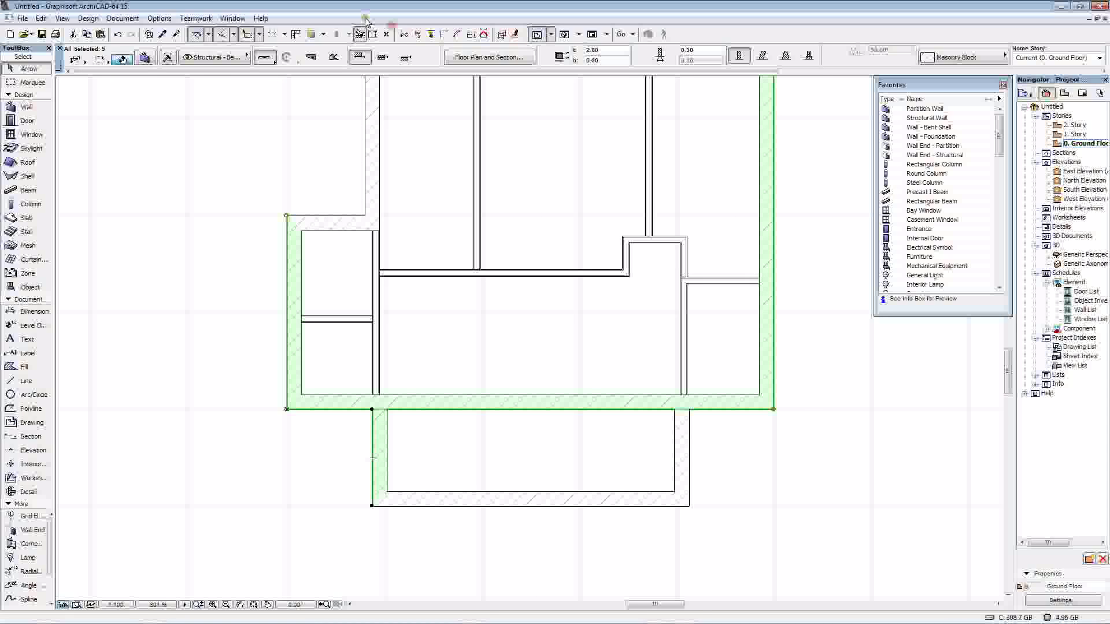
{"action": "left_click", "coordinate": [443, 34]}
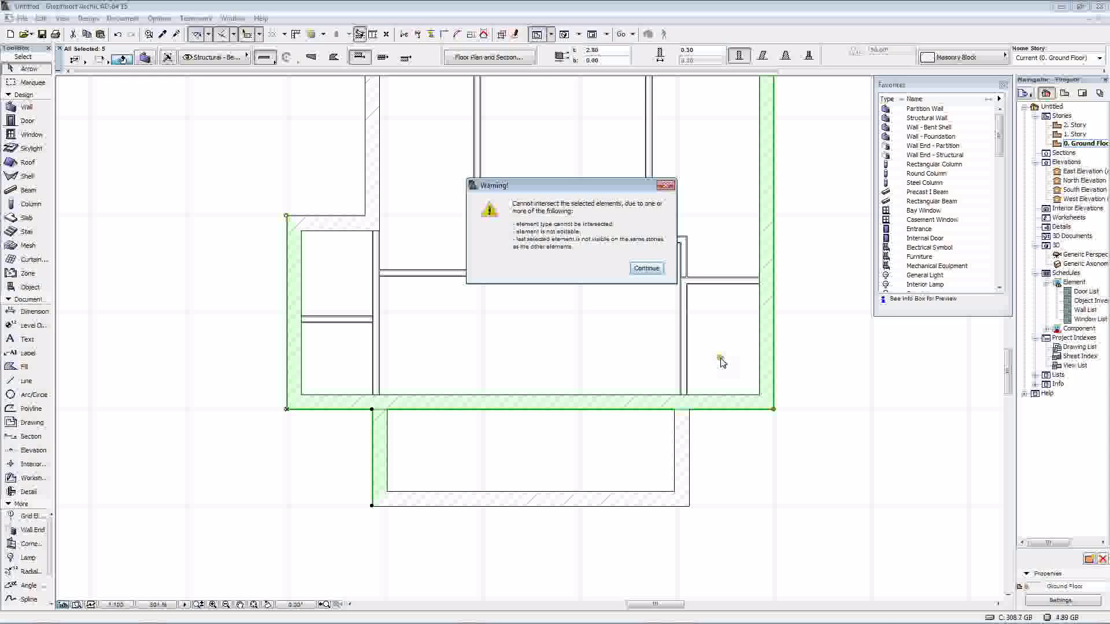
{"action": "left_click", "coordinate": [654, 270]}
{"action": "left_click", "coordinate": [744, 394]}
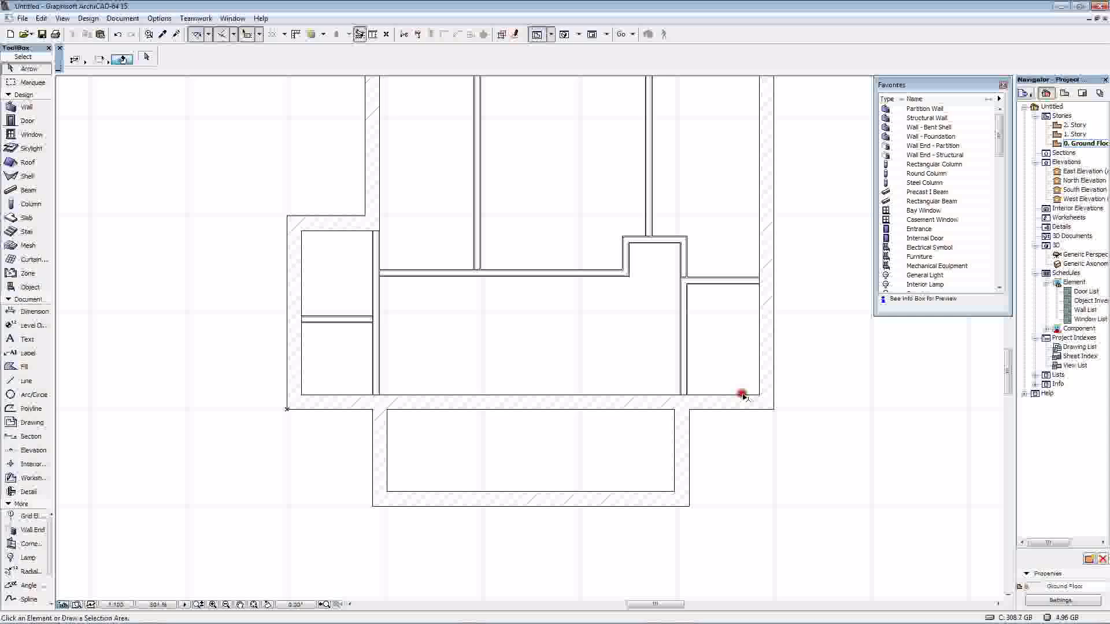
{"action": "left_click", "coordinate": [751, 334]}
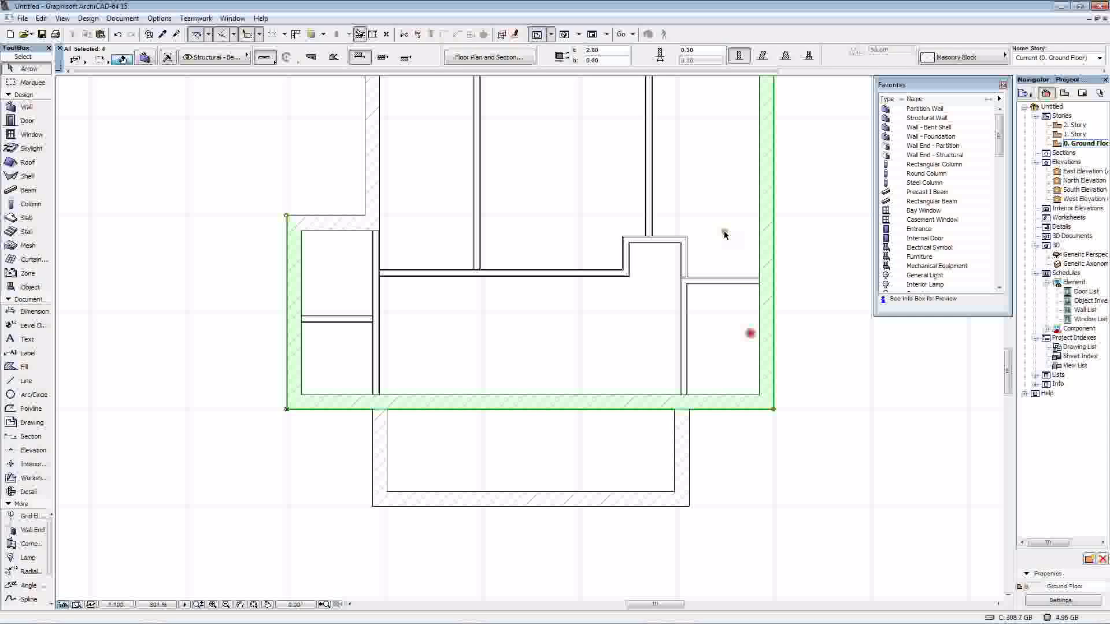
With grouping suspended, try intersecting the lower exterior wall with the extension's left wall, and select the right one with it as well
{"action": "left_click", "coordinate": [378, 436]}
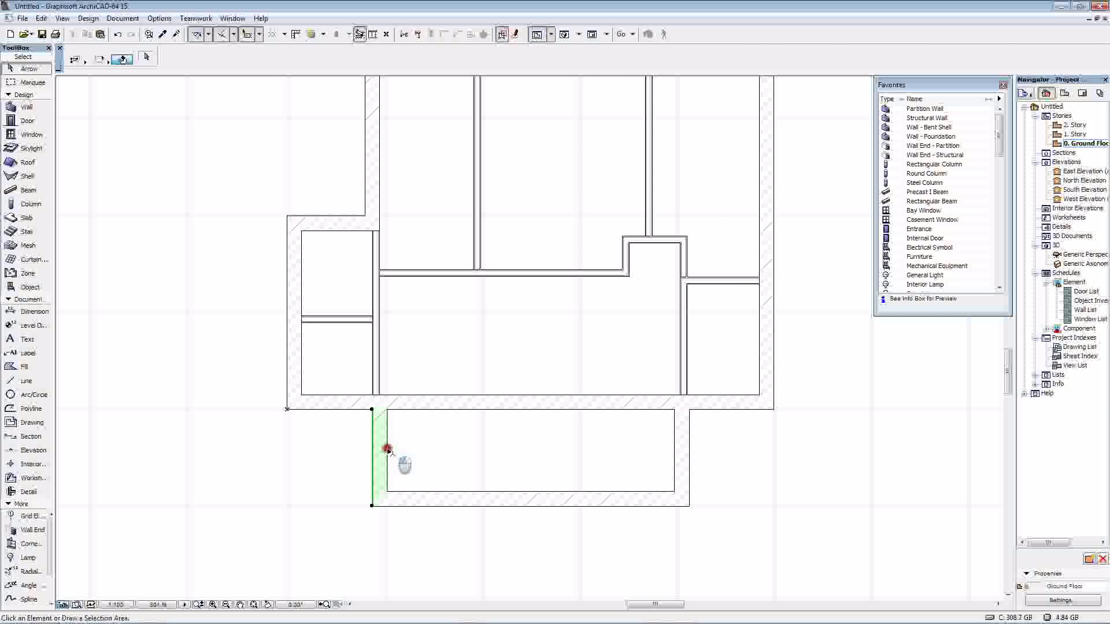
{"action": "left_click", "coordinate": [349, 409], "text": "shift"}
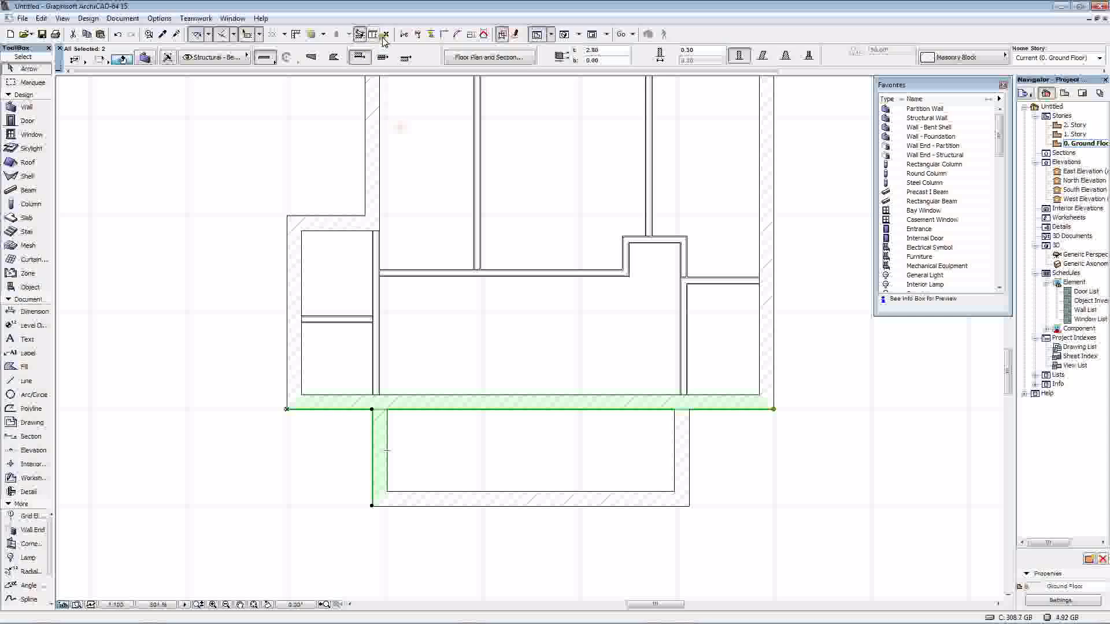
{"action": "left_click", "coordinate": [384, 35]}
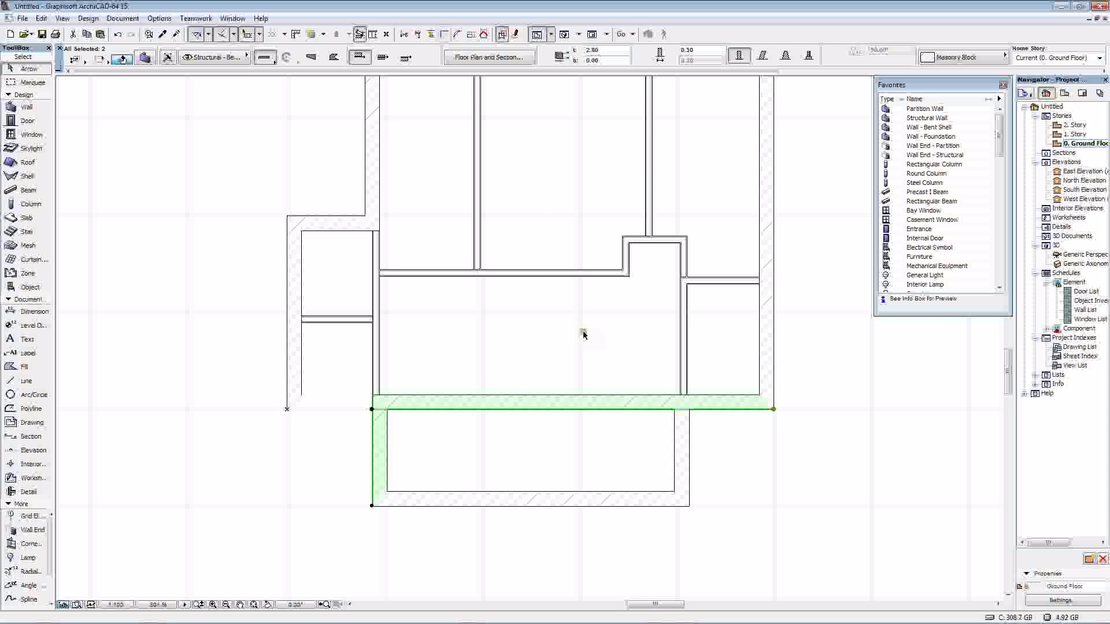
{"action": "left_click", "coordinate": [682, 453]}
{"action": "left_click", "coordinate": [715, 399], "text": "shift"}
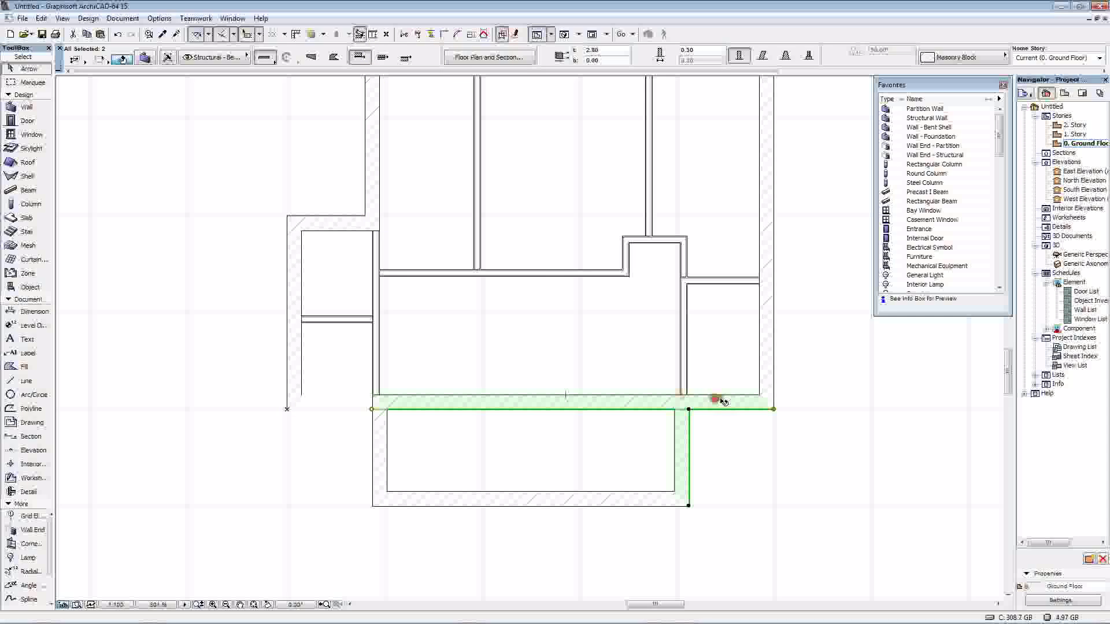
{"action": "left_click", "coordinate": [534, 36]}
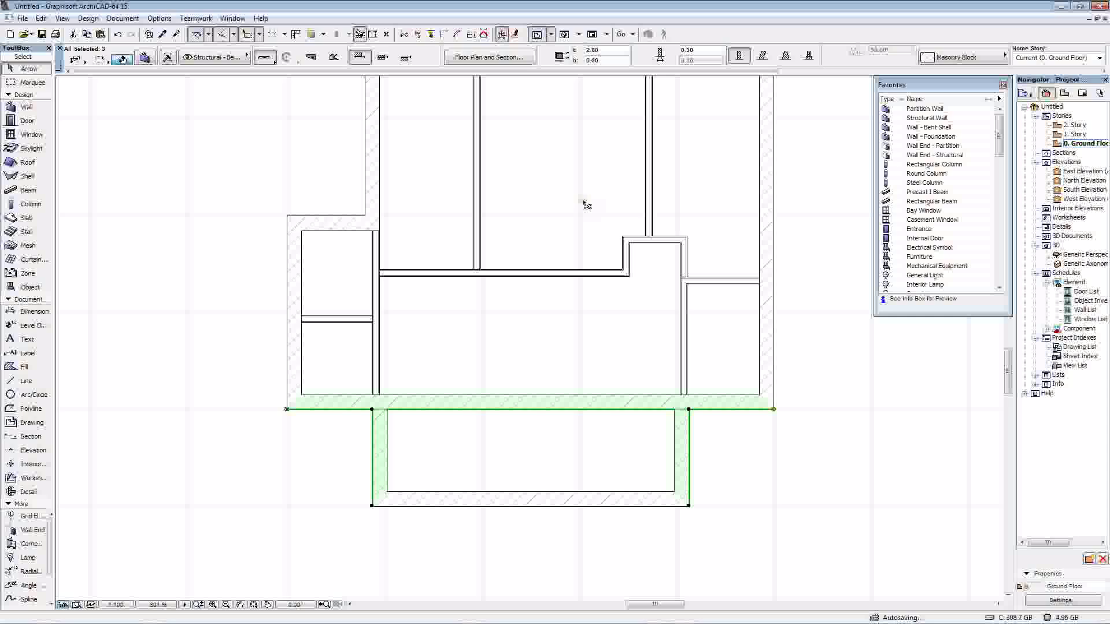
Shorten the lower exterior wall by stretching its right end back to the inner face of the extension's left wall
{"action": "left_click", "coordinate": [752, 409]}
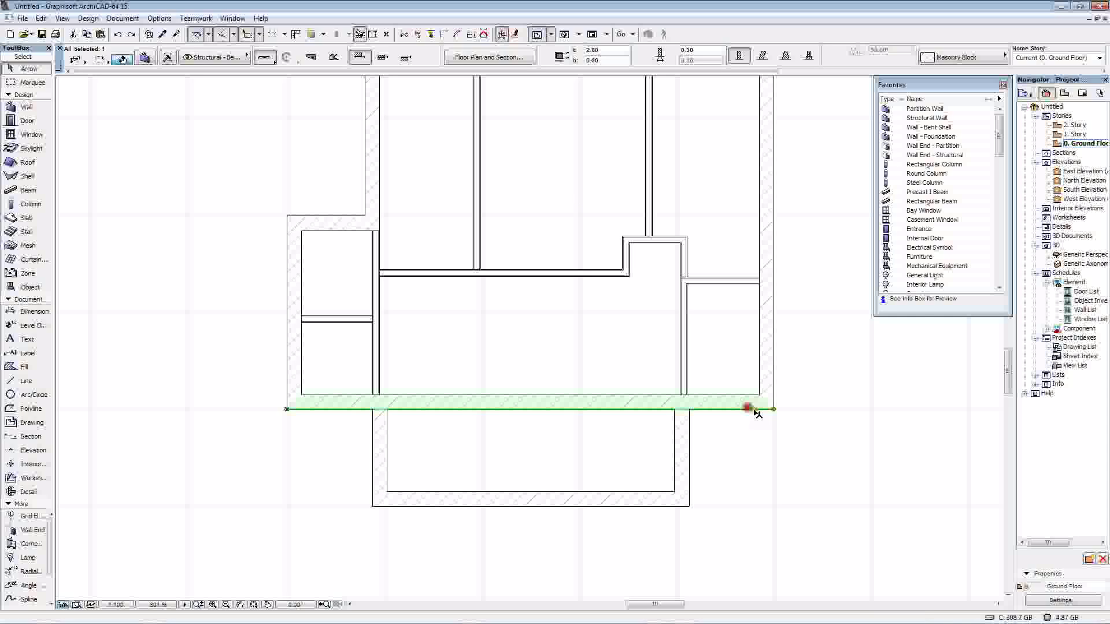
{"action": "left_click", "coordinate": [774, 410]}
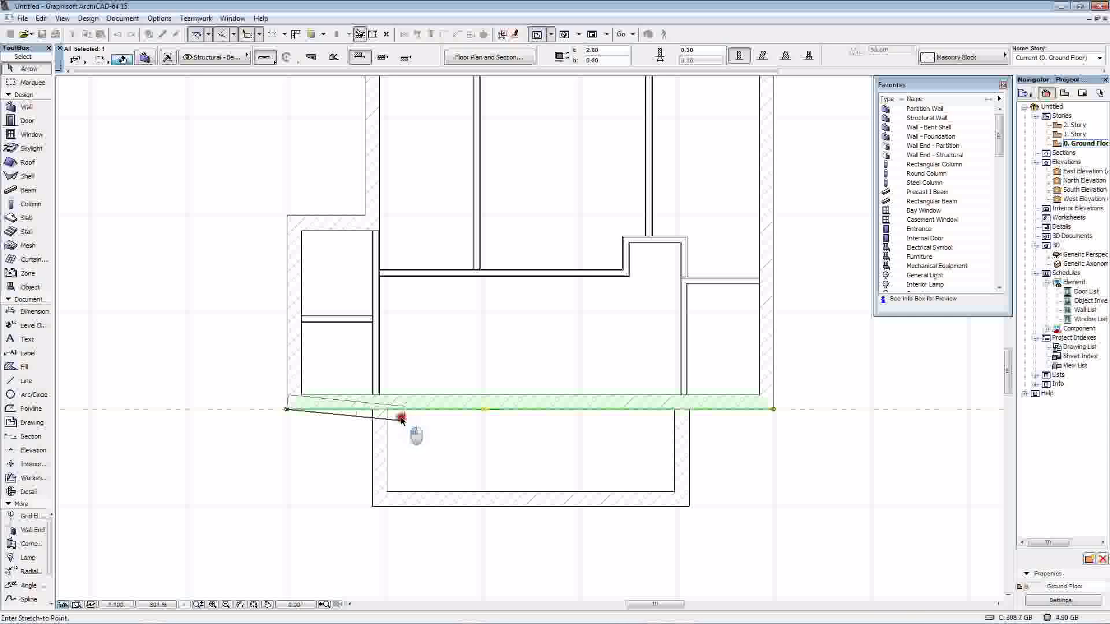
{"action": "left_click", "coordinate": [387, 411]}
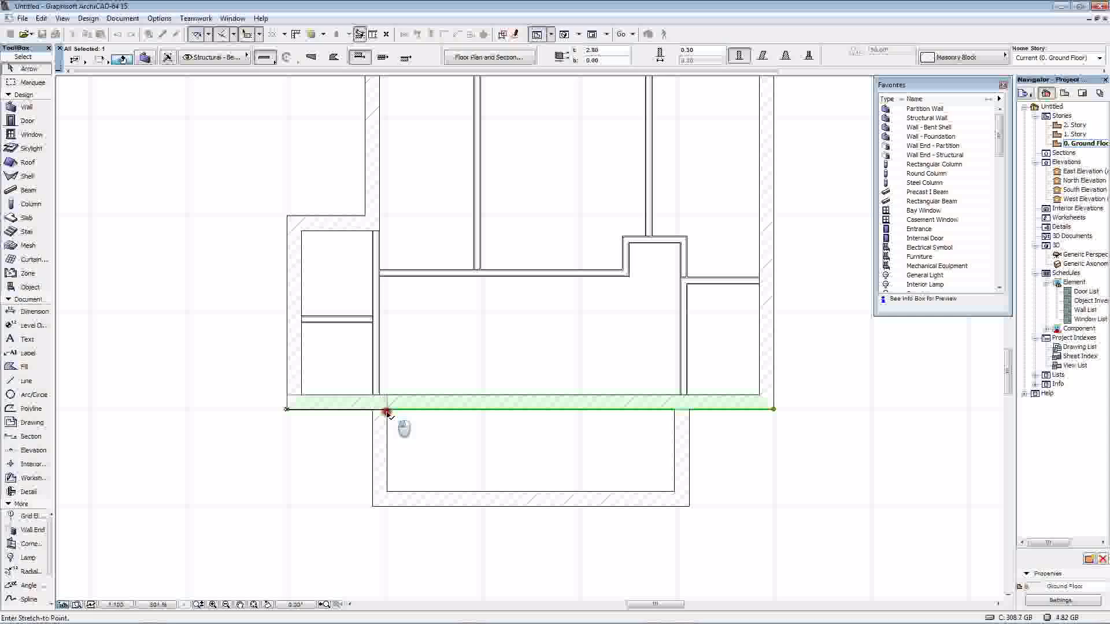
{"action": "left_click", "coordinate": [386, 412]}
Shorten the left vertical partition so its lower end stops at the inner face of the lower-left exterior wall
{"action": "scroll", "coordinate": [387, 411], "scroll_direction": "up", "scroll_amount": 5}
{"action": "left_click", "coordinate": [356, 379]}
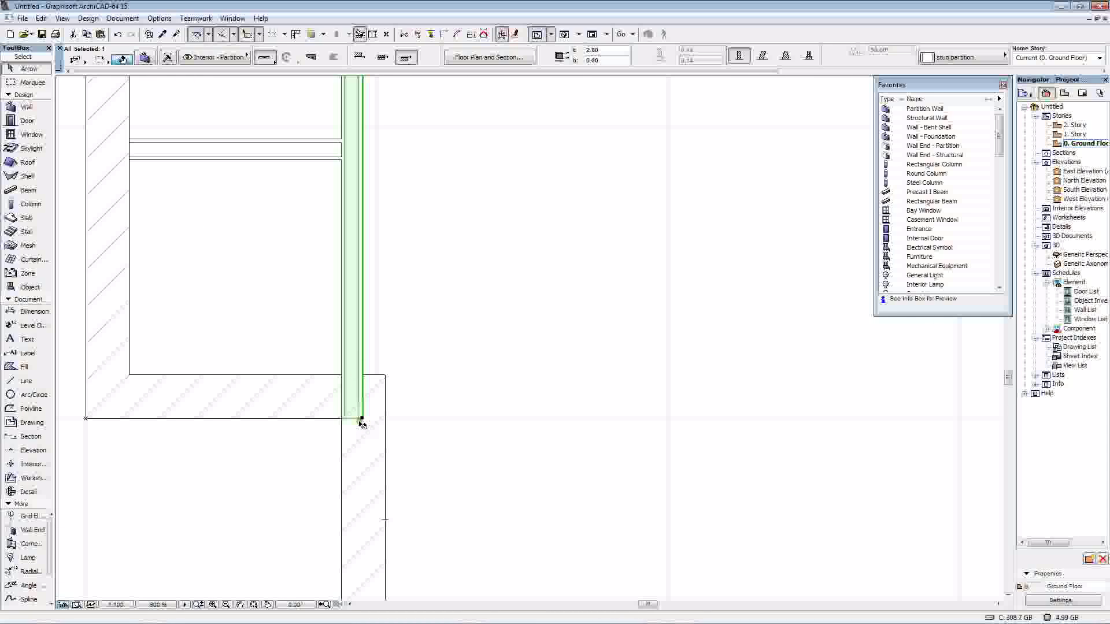
{"action": "left_click_drag", "start_coordinate": [360, 421], "coordinate": [361, 376]}
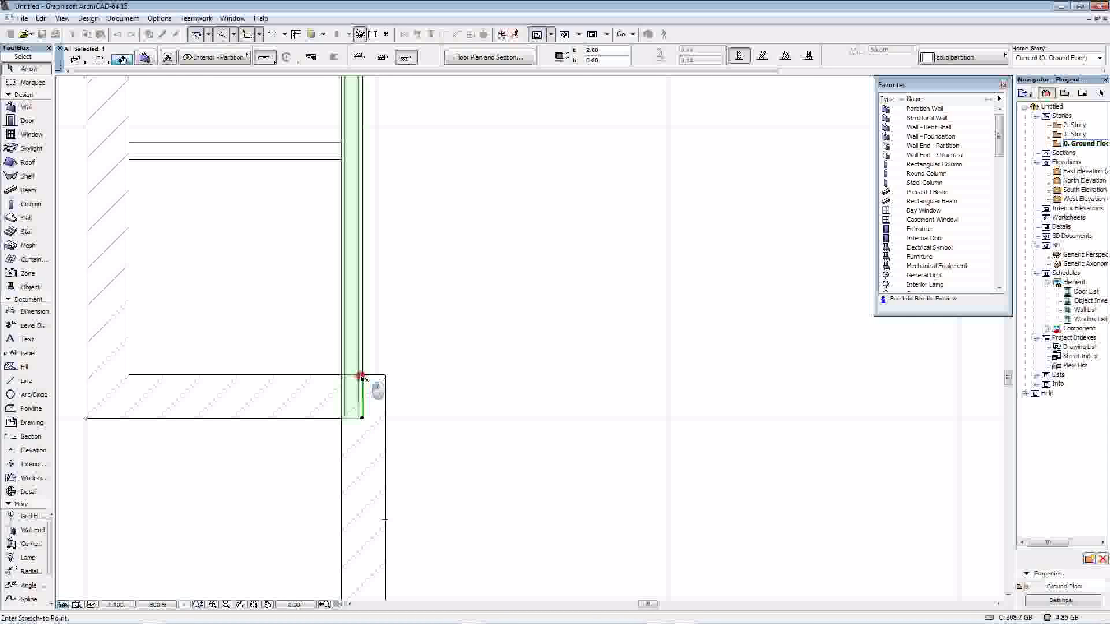
{"action": "left_click", "coordinate": [361, 377]}
Move the extension's left wall leftward so its inner face aligns with the right face of the vertical partition above
{"action": "scroll", "coordinate": [440, 381], "scroll_direction": "down", "scroll_amount": 4}
{"action": "middle_click_drag", "start_coordinate": [463, 384], "coordinate": [384, 389]}
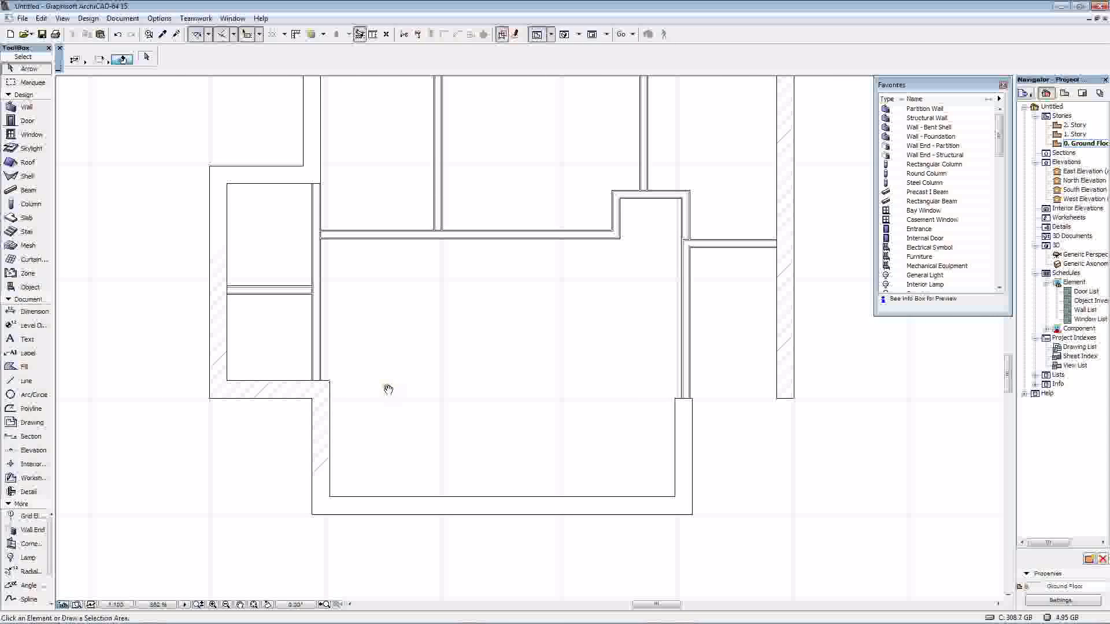
{"action": "scroll", "coordinate": [388, 390], "scroll_direction": "up", "scroll_amount": 1}
{"action": "left_click", "coordinate": [381, 405]}
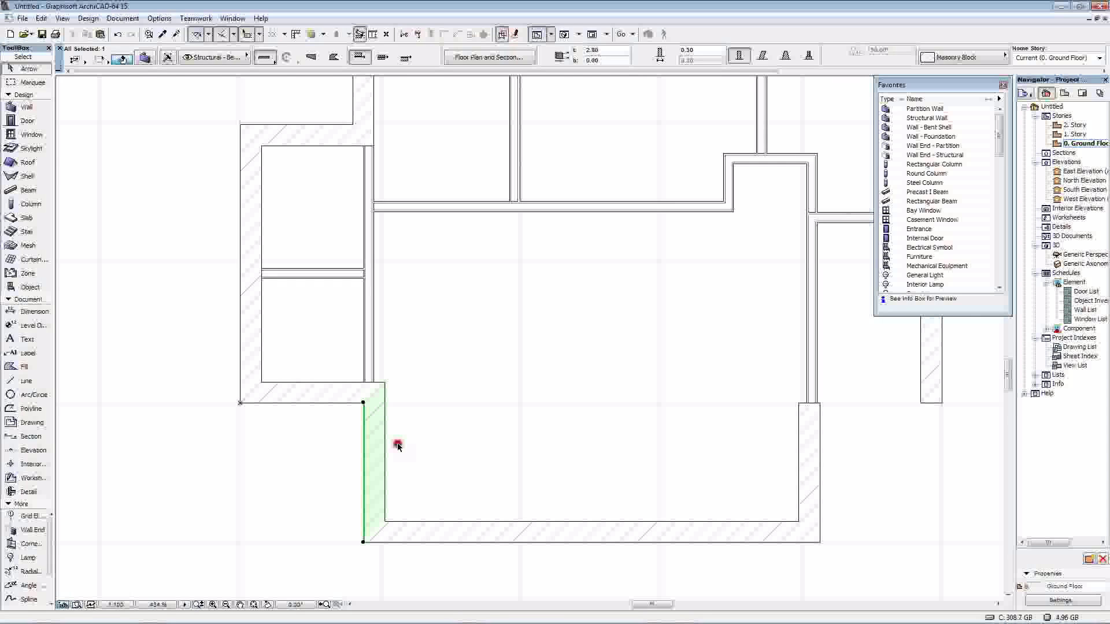
{"action": "left_click", "coordinate": [364, 470]}
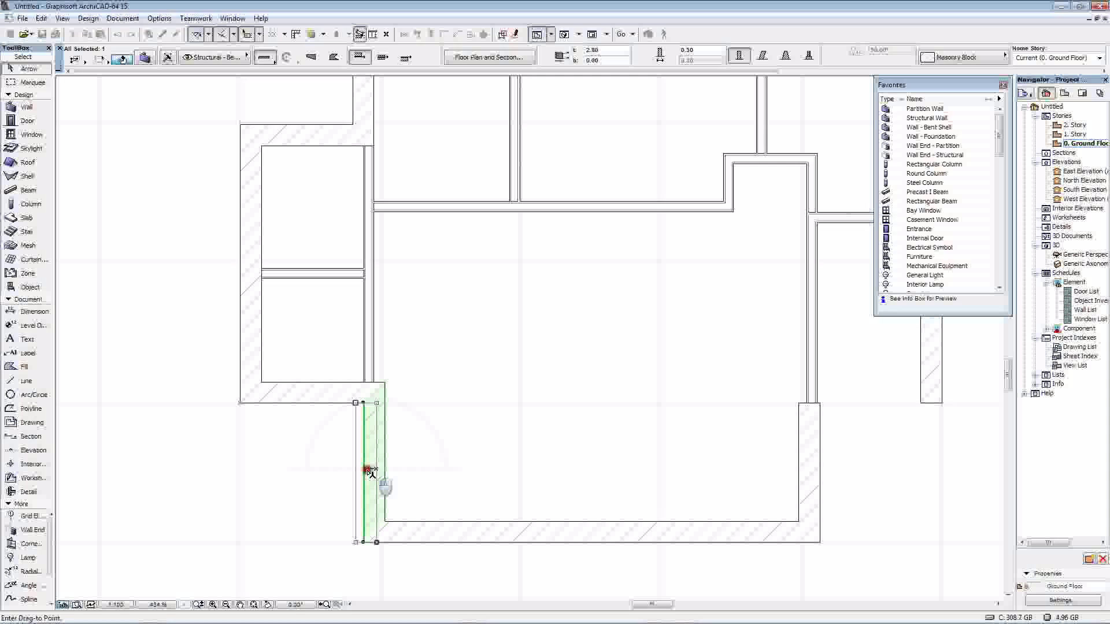
{"action": "left_click", "coordinate": [389, 471]}
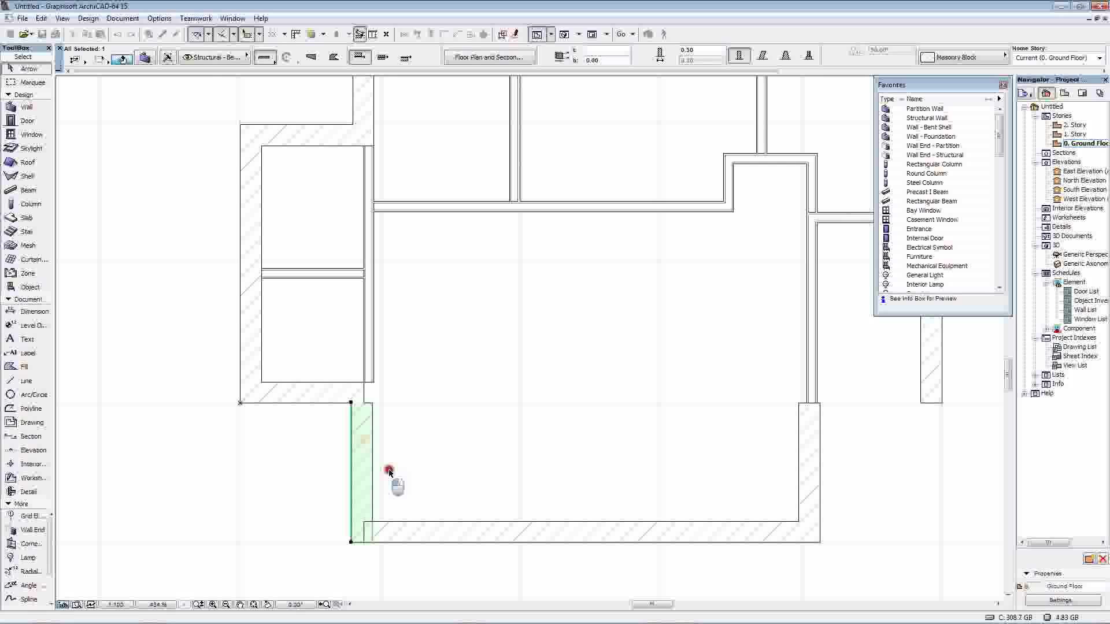
Stretch the lower-left exterior wall's right end to the right face of the extension's left wall
{"action": "scroll", "coordinate": [431, 438], "scroll_direction": "up", "scroll_amount": 4}
{"action": "left_click", "coordinate": [380, 360]}
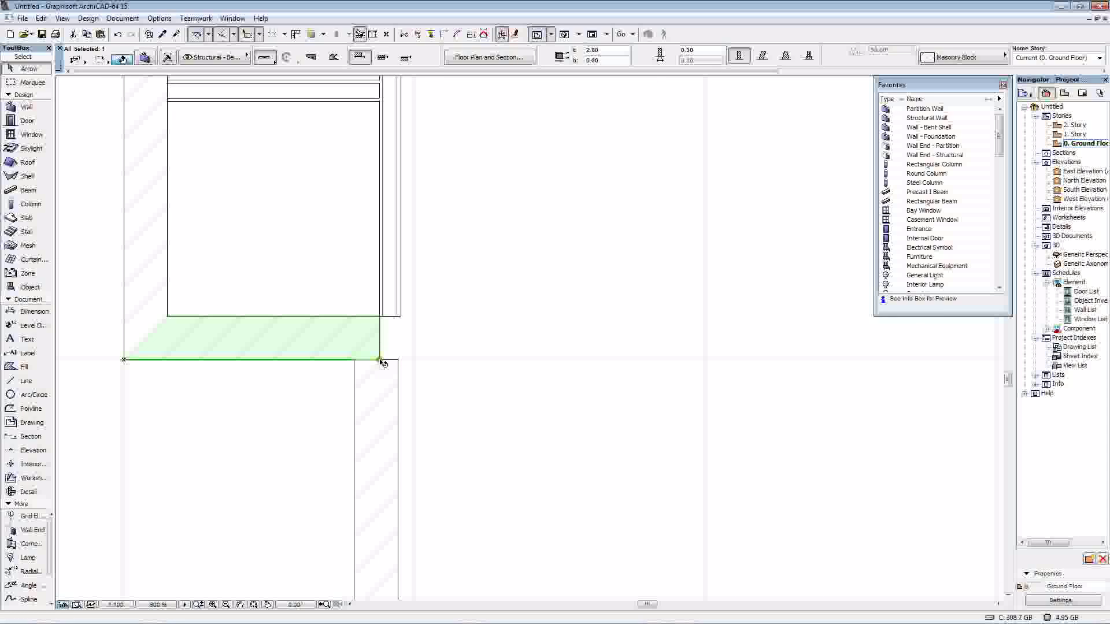
{"action": "left_click_drag", "start_coordinate": [380, 360], "coordinate": [397, 360]}
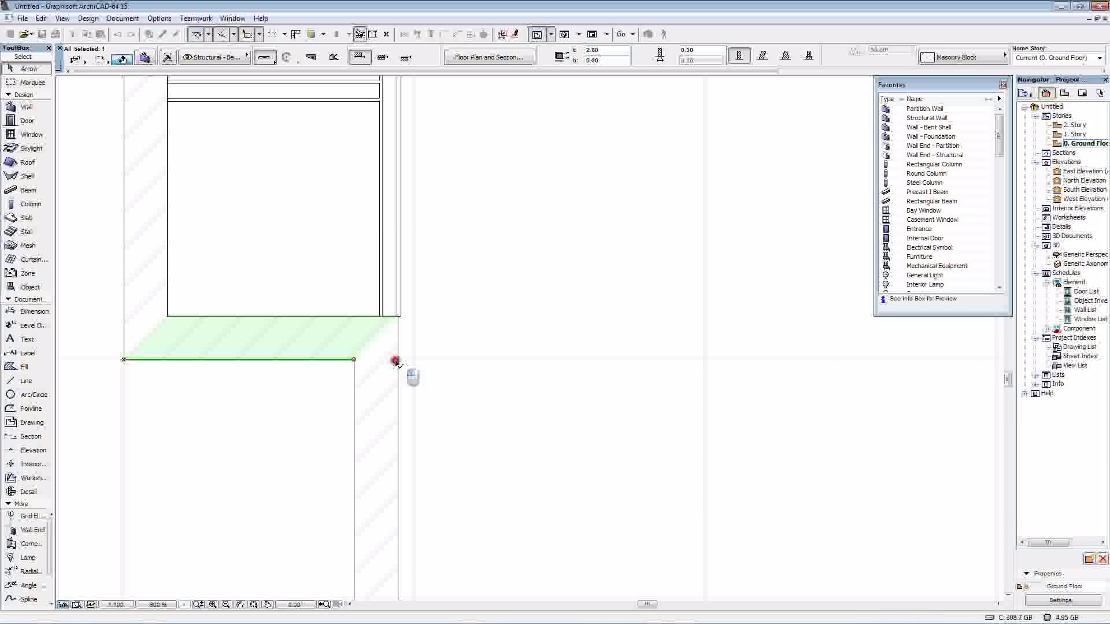
{"action": "left_click", "coordinate": [411, 356]}
Move the extension's left wall slightly right so its right face aligns with the right face of the vertical partition above
{"action": "scroll", "coordinate": [418, 308], "scroll_direction": "up", "scroll_amount": 3}
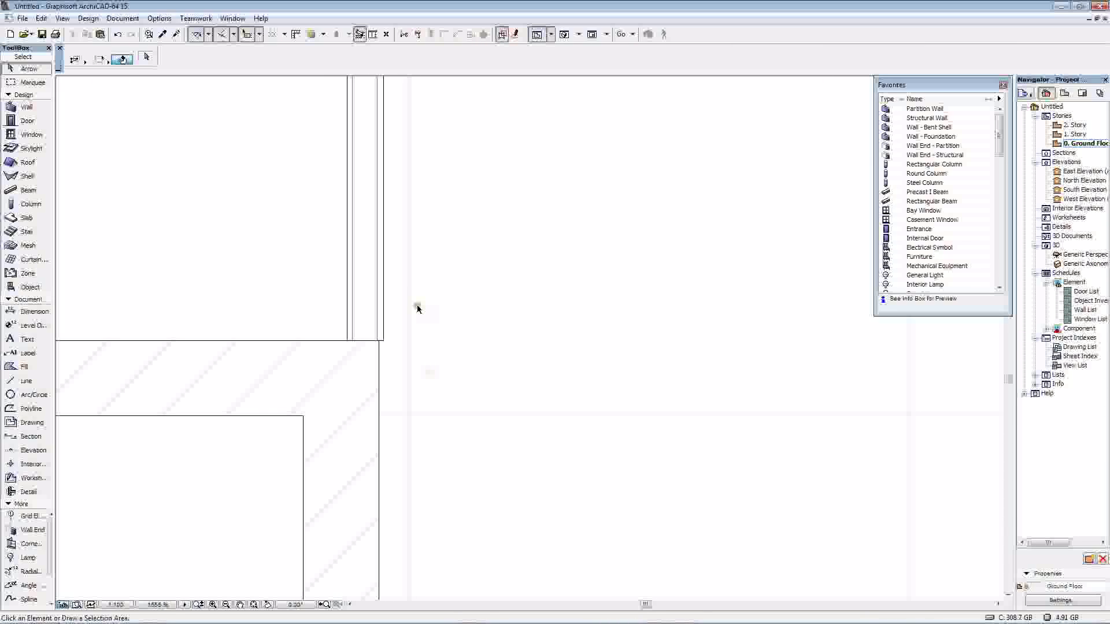
{"action": "left_click", "coordinate": [377, 362]}
{"action": "scroll", "coordinate": [377, 362], "scroll_direction": "up", "scroll_amount": 4}
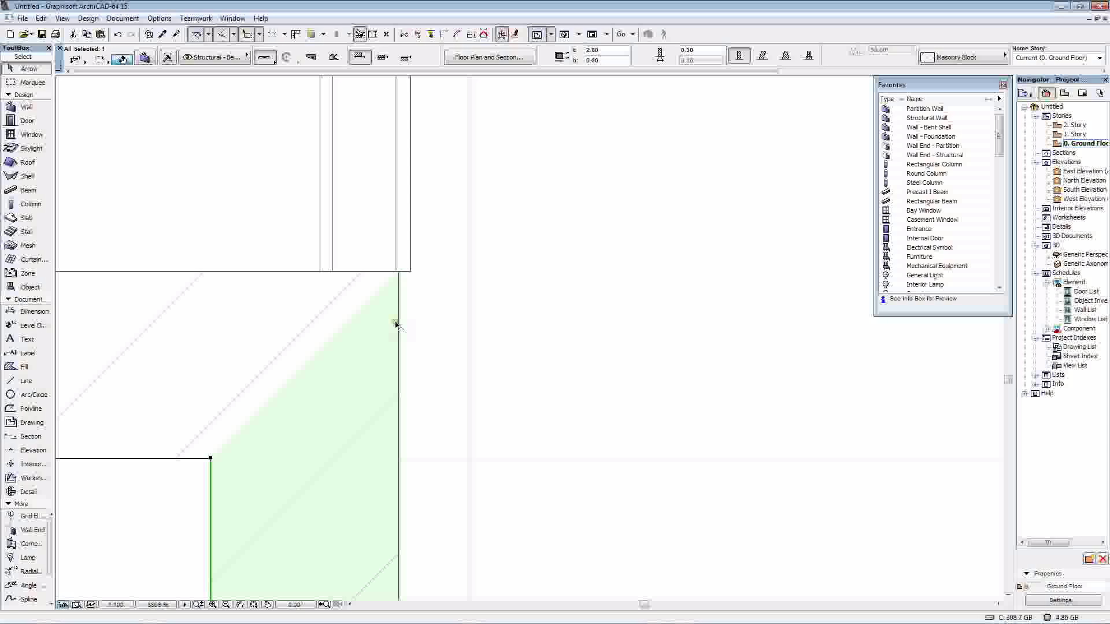
{"action": "scroll", "coordinate": [396, 325], "scroll_direction": "down", "scroll_amount": 2}
{"action": "left_click_drag", "start_coordinate": [389, 363], "coordinate": [397, 259]}
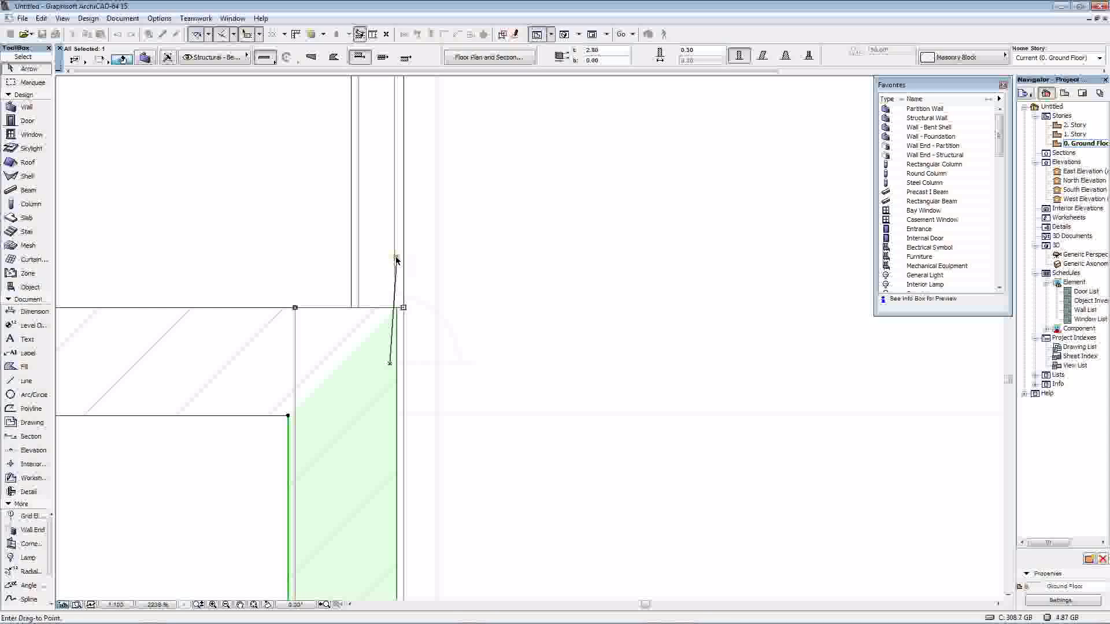
{"action": "left_click", "coordinate": [397, 259]}
Close the gap at the moved wall by stretching the lower-left exterior wall's right end to that wall's right face
{"action": "scroll", "coordinate": [439, 333], "scroll_direction": "down", "scroll_amount": 1}
{"action": "middle_click_drag", "start_coordinate": [441, 335], "coordinate": [504, 313]}
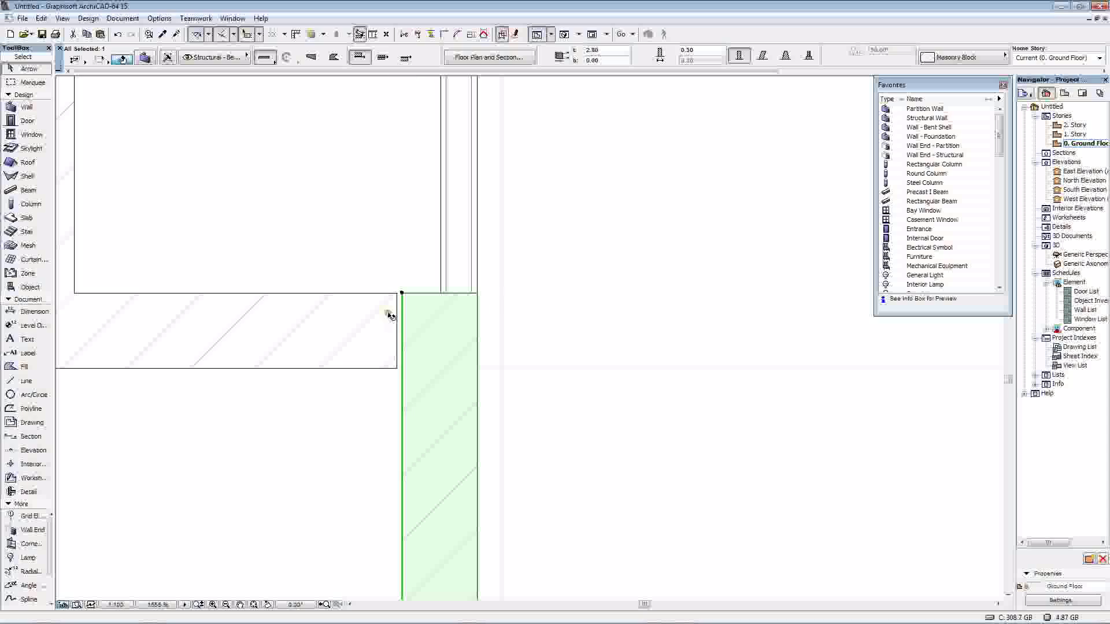
{"action": "left_click", "coordinate": [389, 313]}
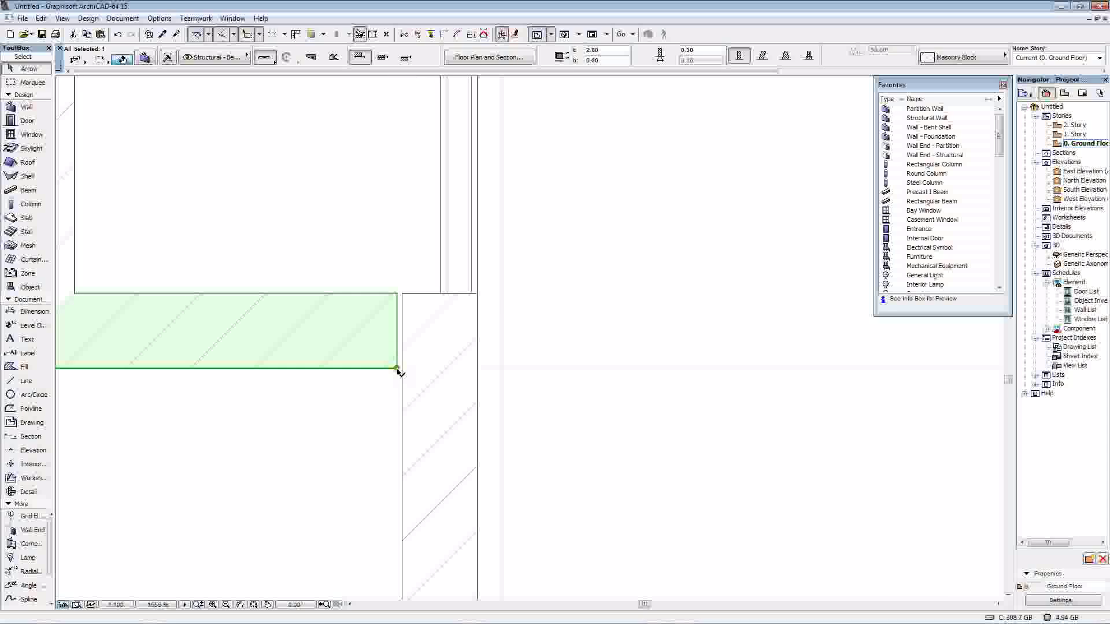
{"action": "left_click", "coordinate": [397, 368]}
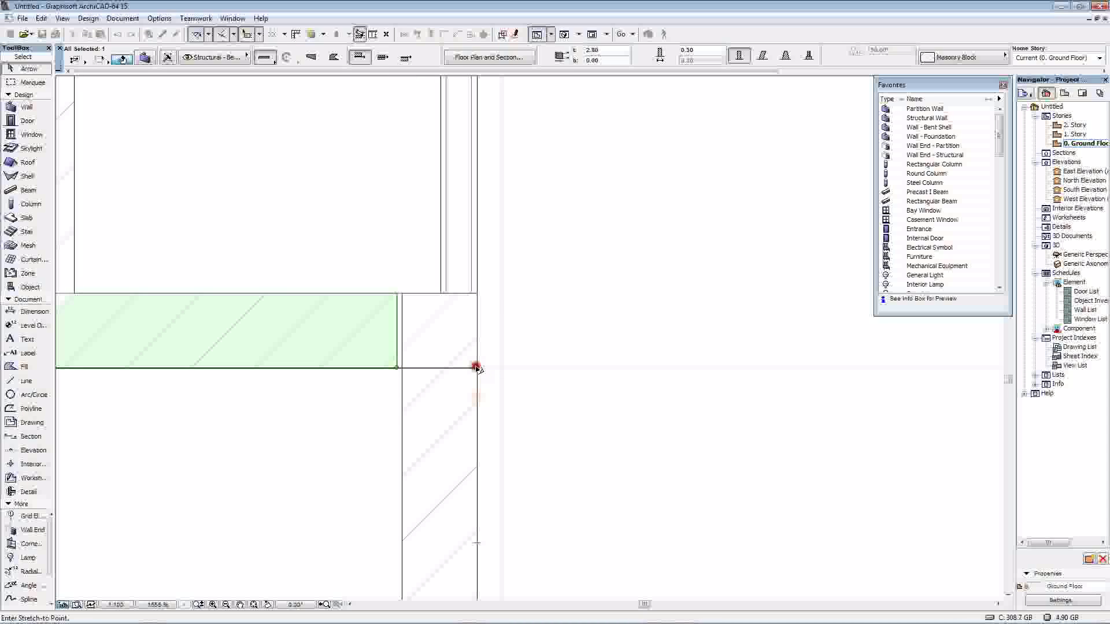
{"action": "left_click", "coordinate": [477, 368]}
{"action": "key", "text": "Escape"}
Stretch the left end of the extension's bottom wall to the outer face of the extension's left wall
{"action": "scroll", "coordinate": [521, 376], "scroll_direction": "down", "scroll_amount": 4}
{"action": "middle_click_drag", "start_coordinate": [526, 392], "coordinate": [478, 124]}
{"action": "scroll", "coordinate": [471, 361], "scroll_direction": "up", "scroll_amount": 3}
{"action": "left_click", "coordinate": [469, 342]}
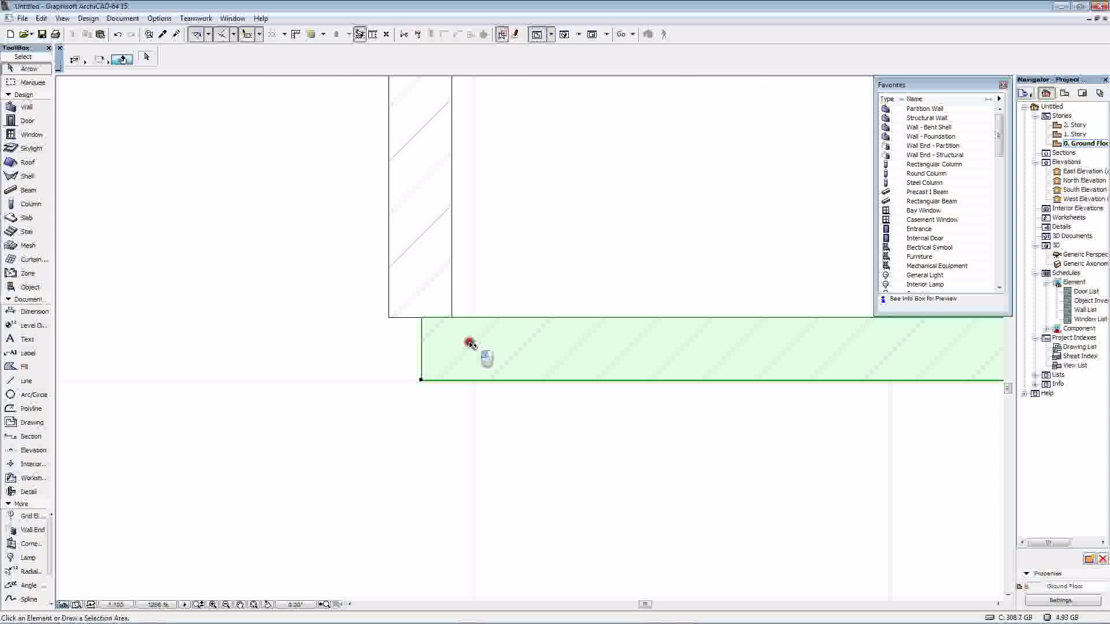
{"action": "left_click", "coordinate": [470, 344]}
{"action": "left_click", "coordinate": [421, 380]}
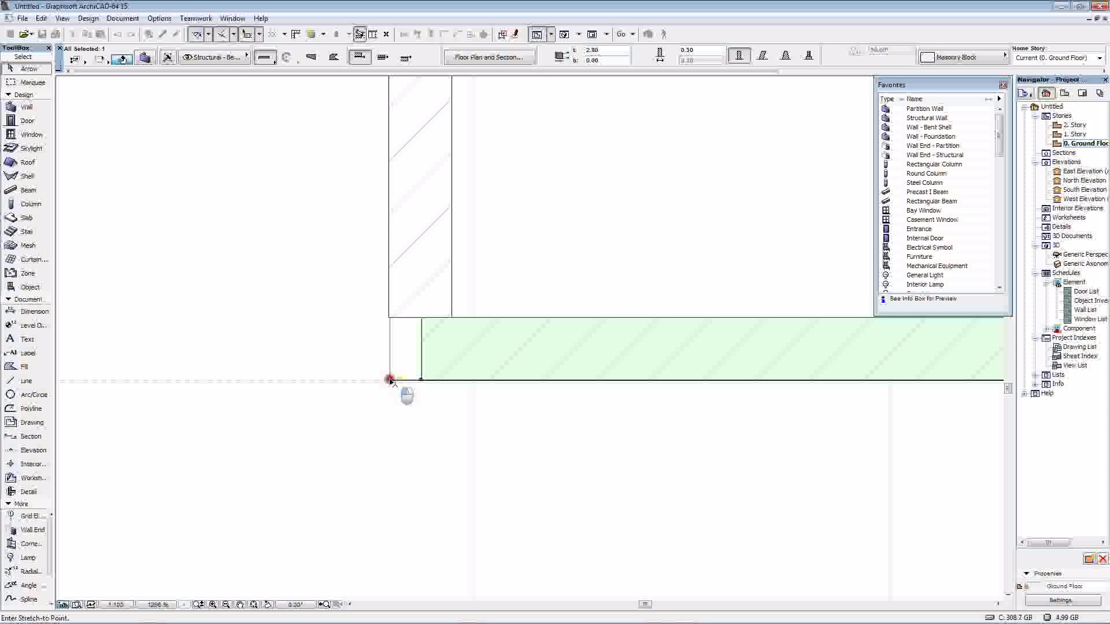
{"action": "left_click", "coordinate": [391, 380]}
Stretch the lower end of the extension's left wall to the outer face of the bottom wall to complete the corner
{"action": "scroll", "coordinate": [399, 315], "scroll_direction": "up", "scroll_amount": 3}
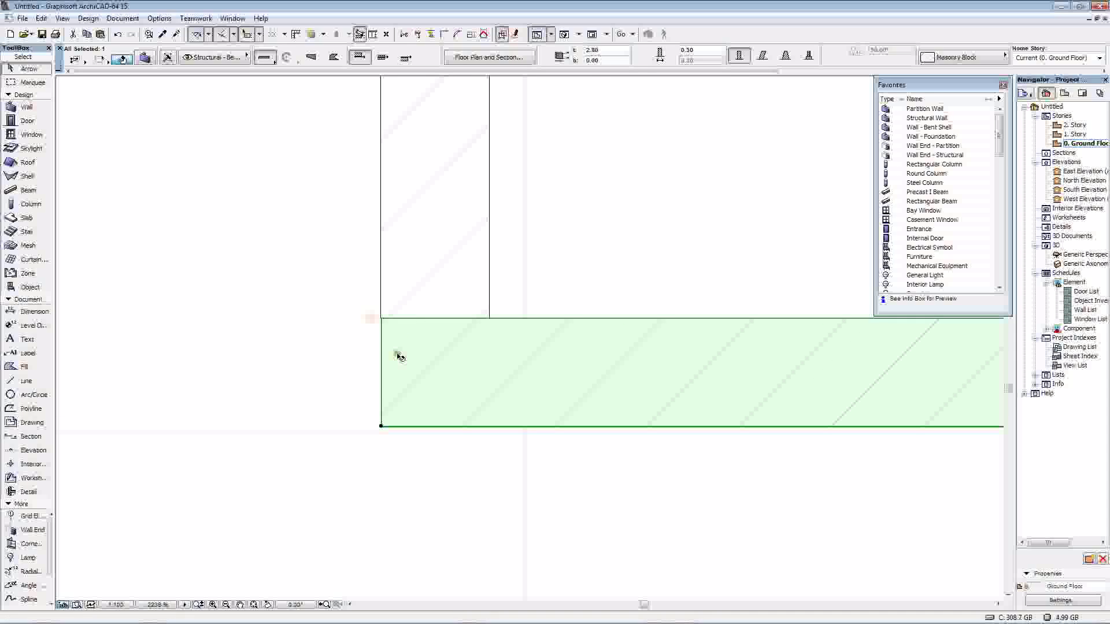
{"action": "left_click", "coordinate": [373, 426]}
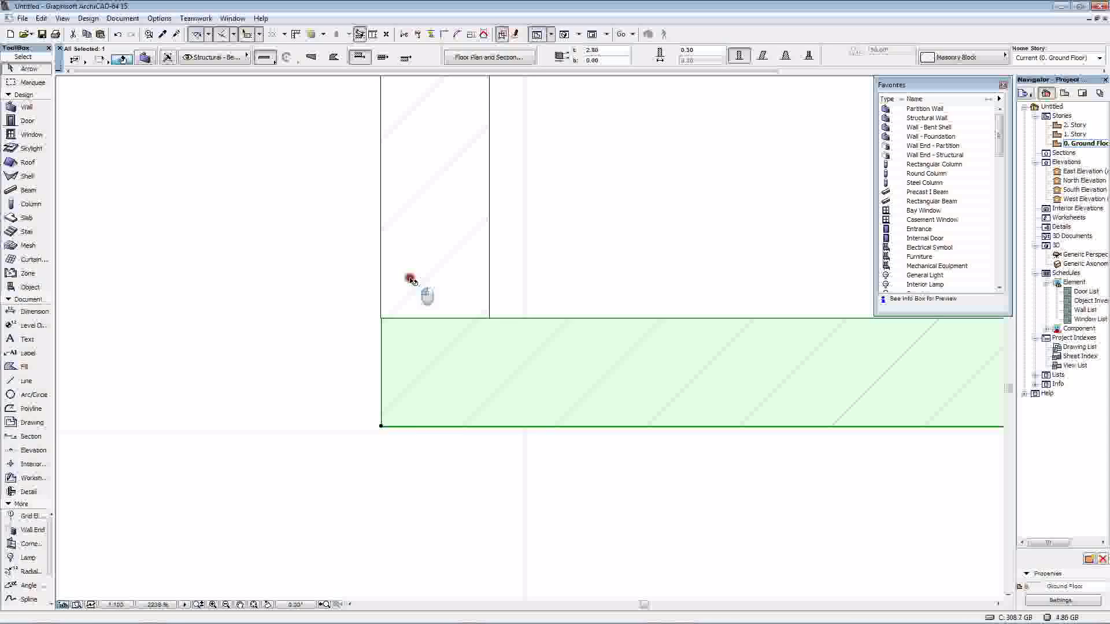
{"action": "left_click", "coordinate": [418, 312]}
{"action": "left_click", "coordinate": [381, 317]}
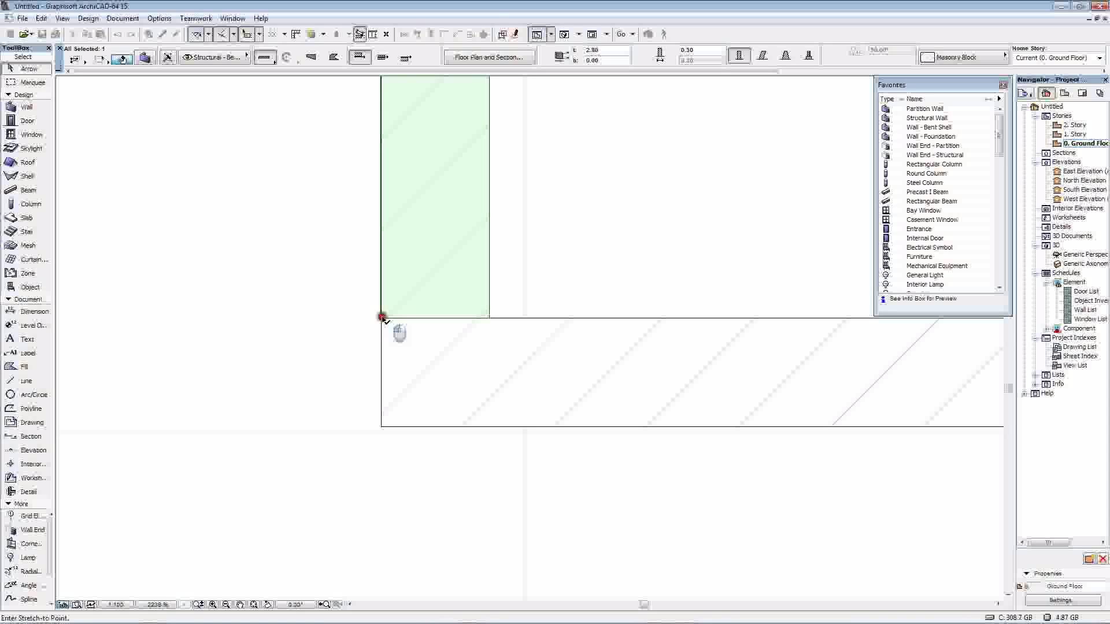
{"action": "left_click", "coordinate": [376, 427]}
{"action": "scroll", "coordinate": [382, 441], "scroll_direction": "up", "scroll_amount": 4}
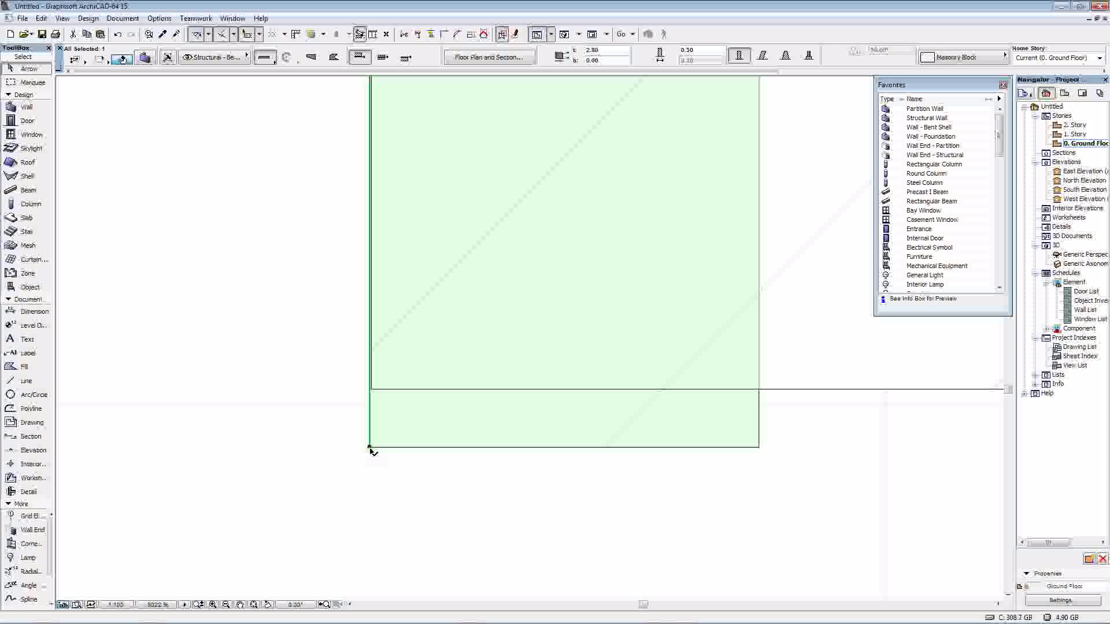
{"action": "left_click", "coordinate": [370, 449]}
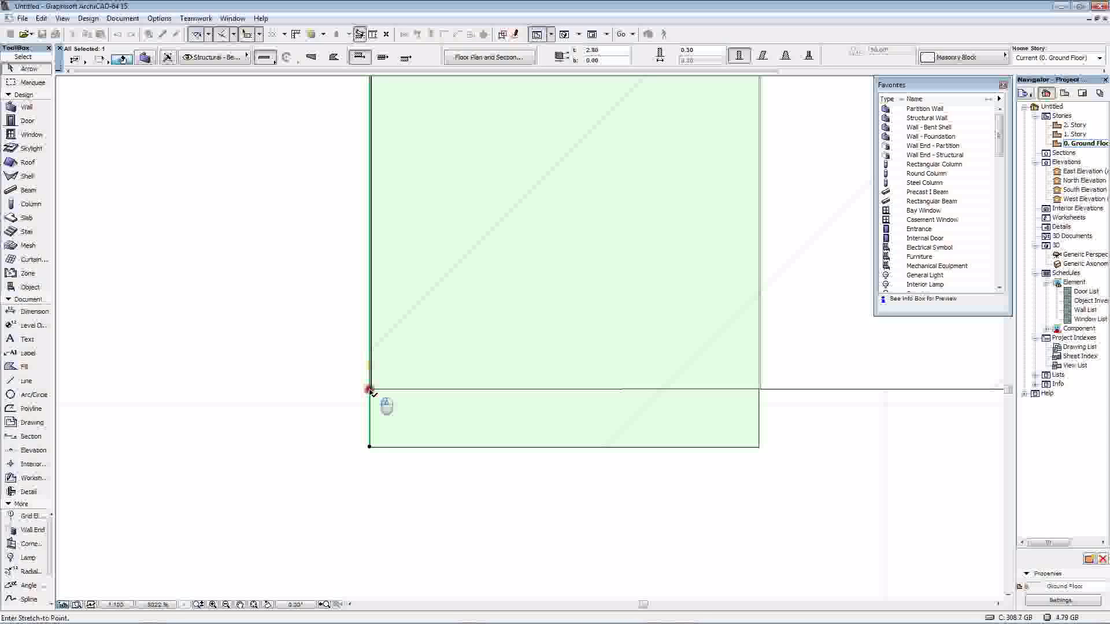
{"action": "left_click", "coordinate": [370, 390]}
Draw a horizontal structural wall from the right exterior wall's inner lower corner to the extension right wall's upper-left corner, with its body above the reference line
{"action": "scroll", "coordinate": [371, 390], "scroll_direction": "down", "scroll_amount": 10}
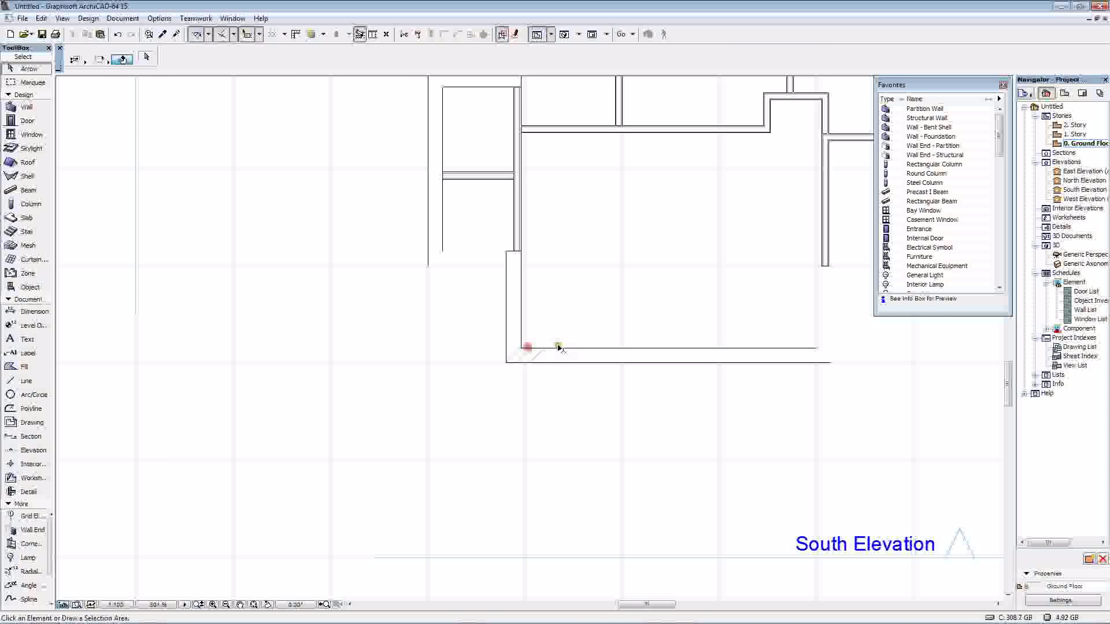
{"action": "middle_click_drag", "start_coordinate": [408, 409], "coordinate": [321, 411]}
{"action": "scroll", "coordinate": [592, 322], "scroll_direction": "up", "scroll_amount": 2}
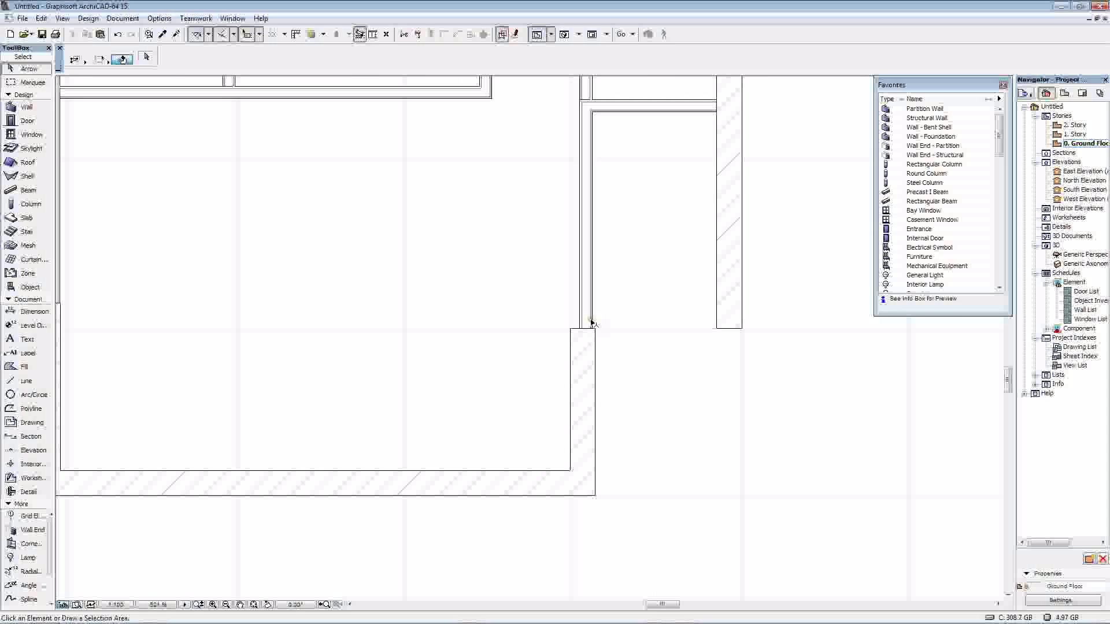
{"action": "scroll", "coordinate": [475, 312], "scroll_direction": "down", "scroll_amount": 2}
{"action": "left_click", "coordinate": [22, 107]}
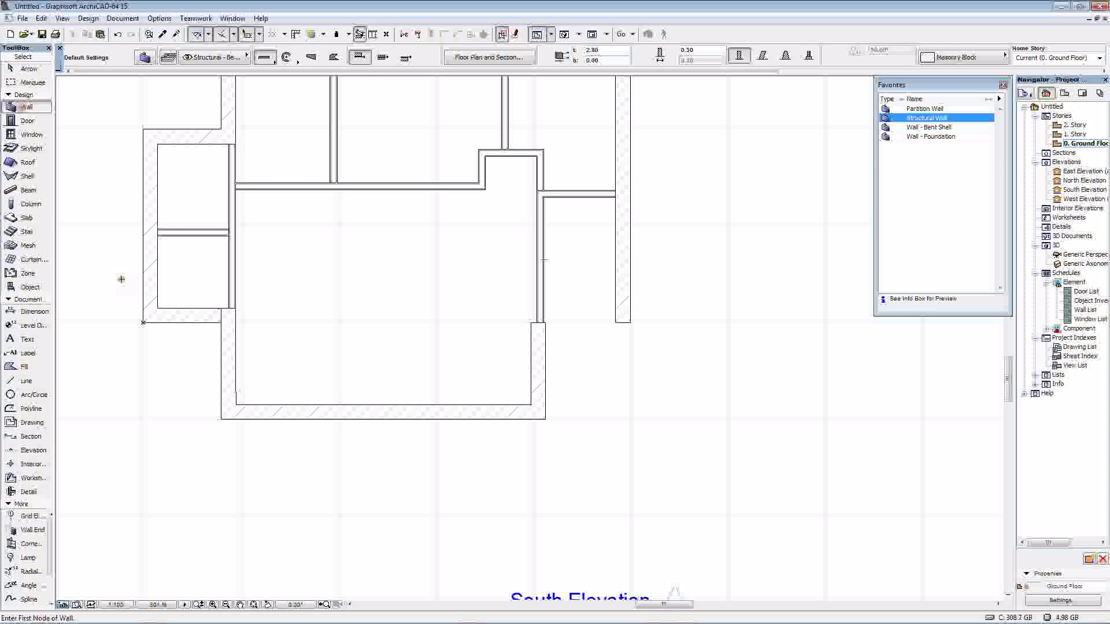
{"action": "scroll", "coordinate": [576, 337], "scroll_direction": "up", "scroll_amount": 1}
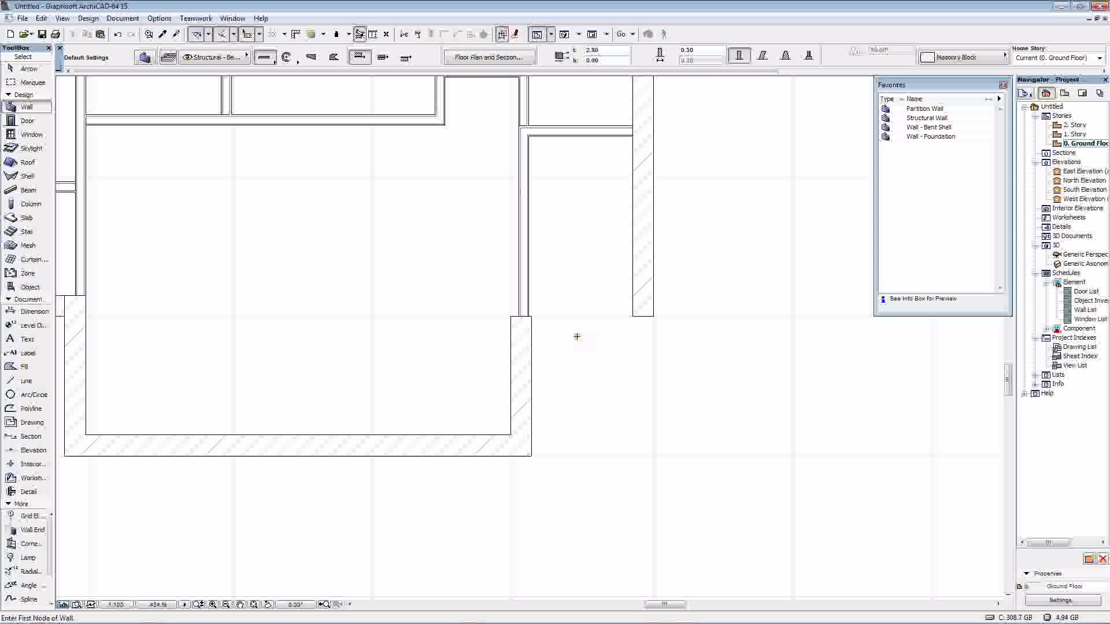
{"action": "middle_click_drag", "start_coordinate": [577, 336], "coordinate": [661, 364]}
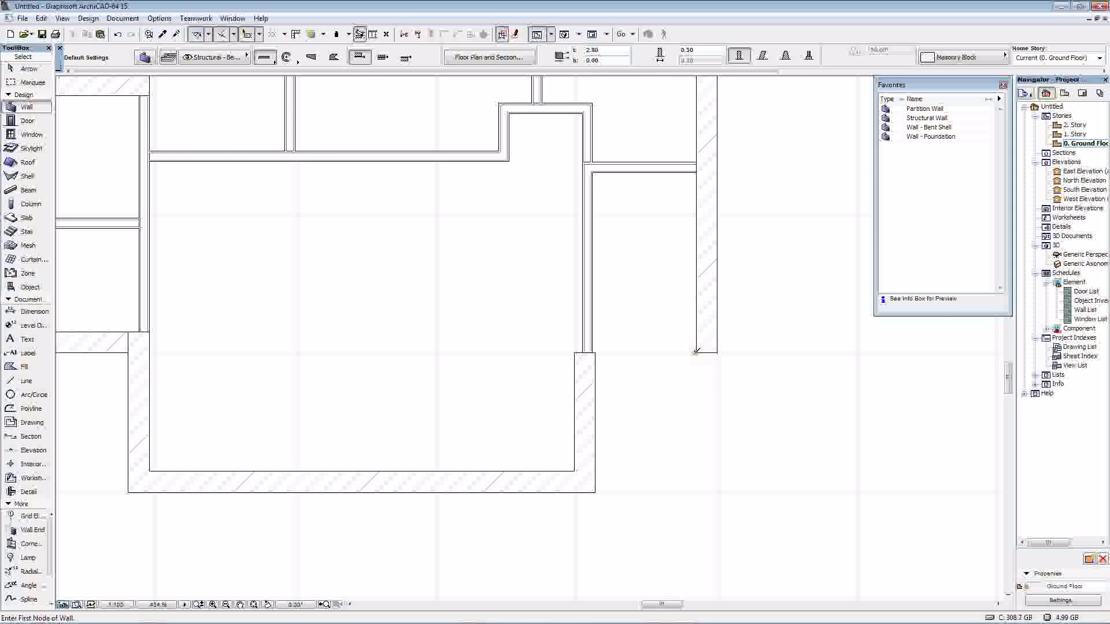
{"action": "left_click", "coordinate": [696, 352]}
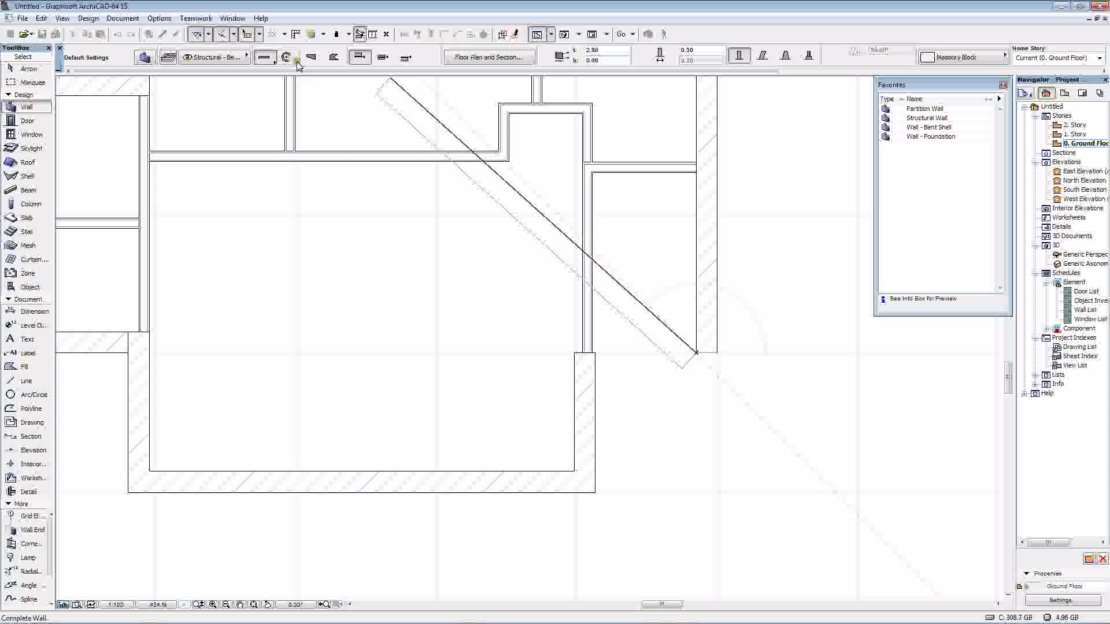
{"action": "left_click", "coordinate": [406, 57]}
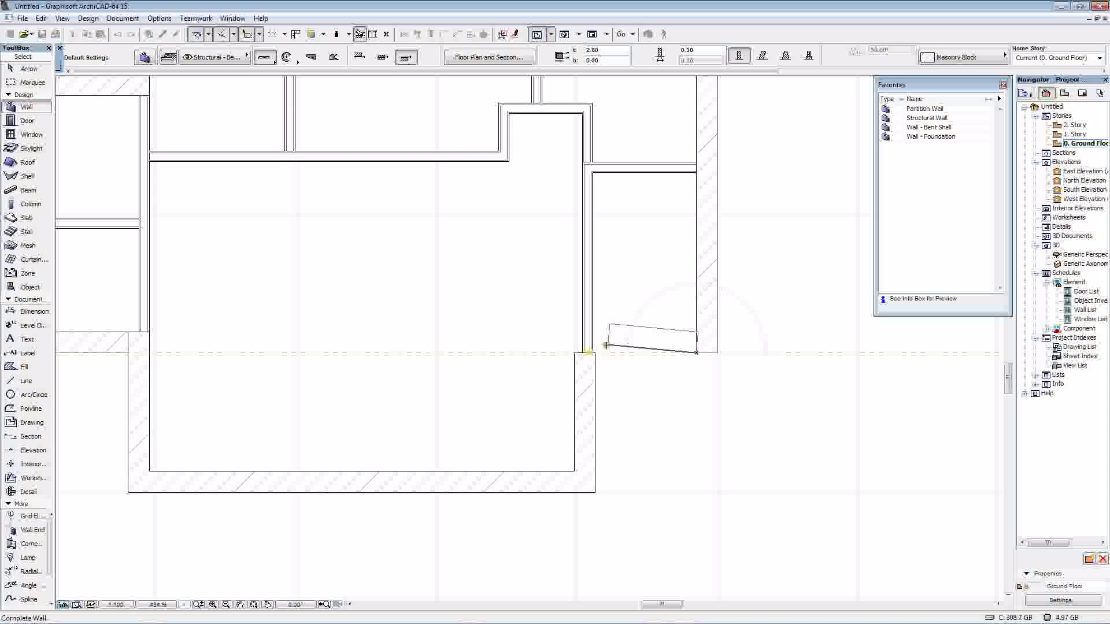
{"action": "left_click", "coordinate": [577, 353]}
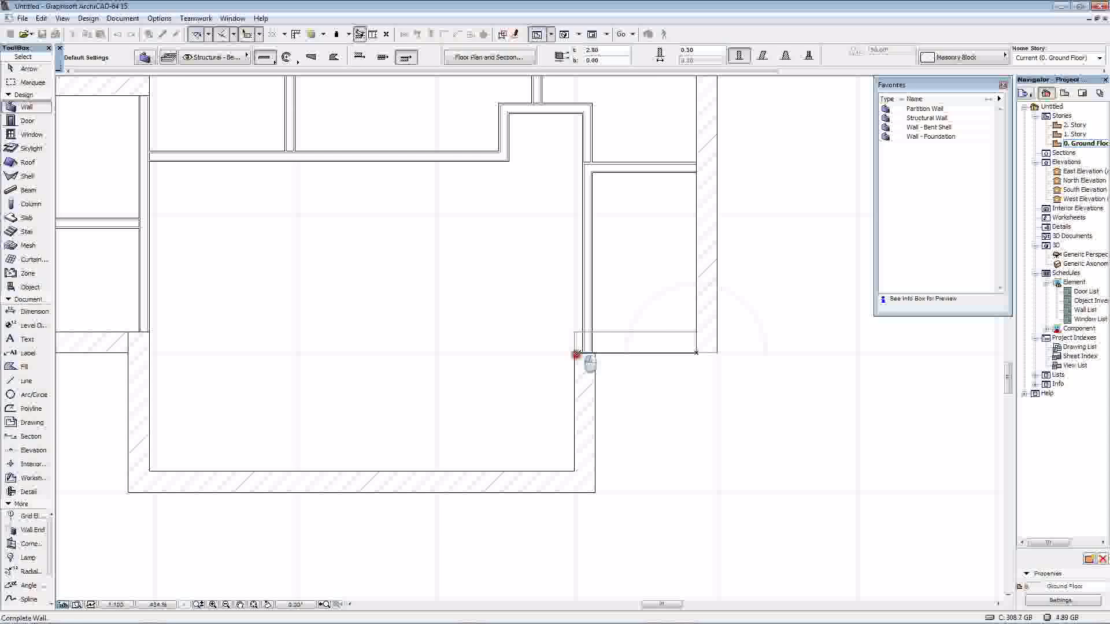
Examine the wall layout and the junctions of exterior walls and partitions across the whole floor plan
{"action": "scroll", "coordinate": [566, 315], "scroll_direction": "down", "scroll_amount": 2}
{"action": "middle_click_drag", "start_coordinate": [565, 315], "coordinate": [627, 376]}
{"action": "middle_click_drag", "start_coordinate": [590, 215], "coordinate": [637, 287]}
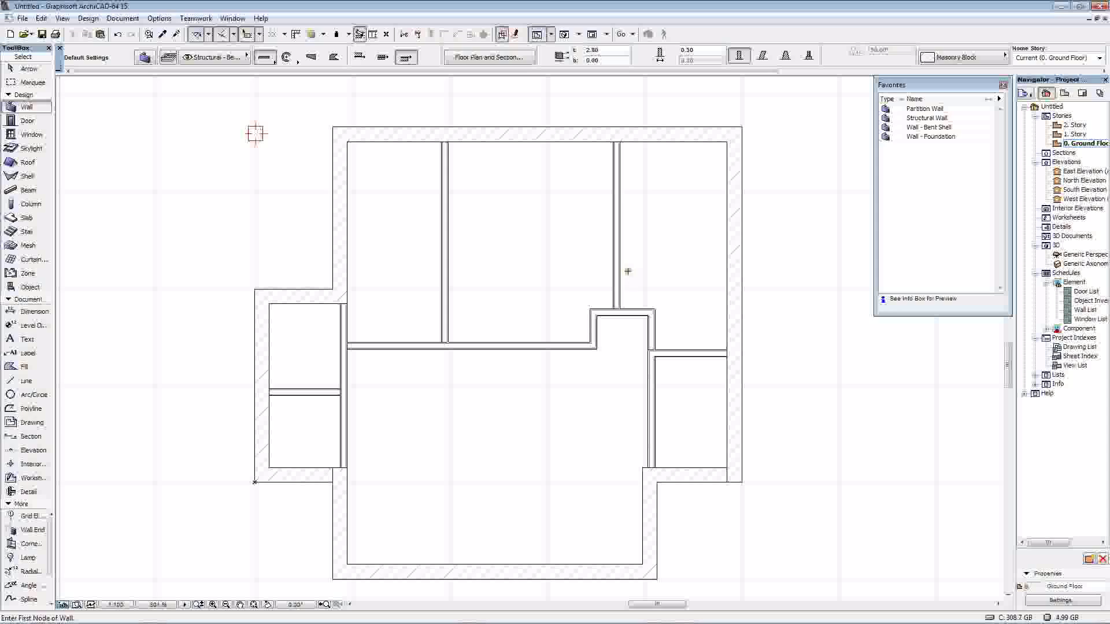
{"action": "scroll", "coordinate": [409, 230], "scroll_direction": "up", "scroll_amount": 5}
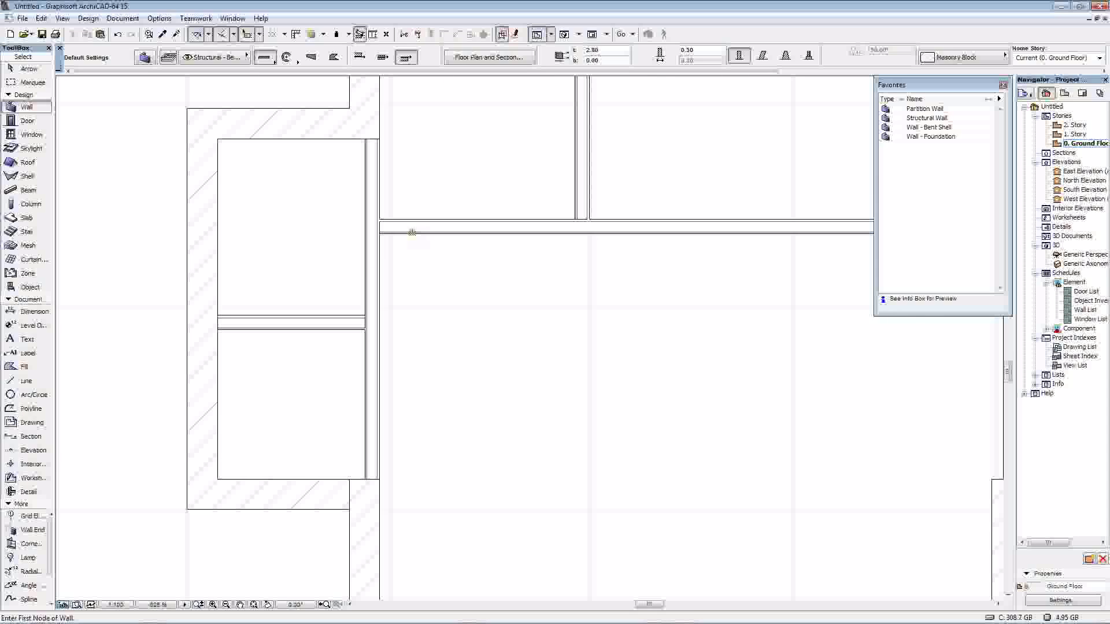
{"action": "middle_click_drag", "start_coordinate": [425, 204], "coordinate": [447, 288]}
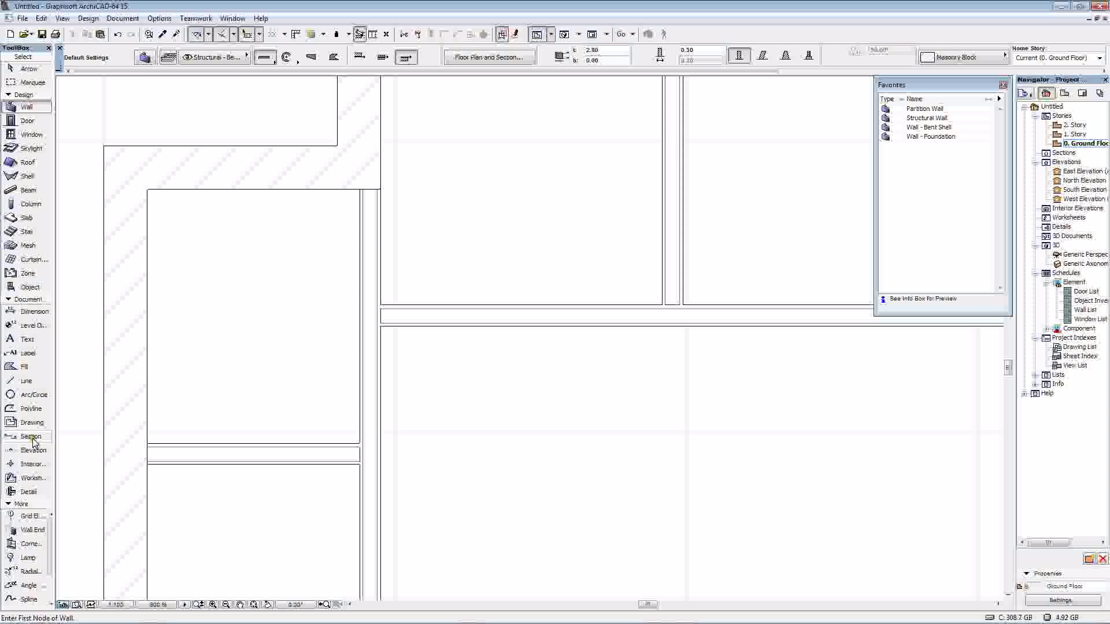
{"action": "scroll", "coordinate": [260, 426], "scroll_direction": "down", "scroll_amount": 3}
{"action": "middle_click_drag", "start_coordinate": [261, 426], "coordinate": [222, 261]}
{"action": "scroll", "coordinate": [222, 262], "scroll_direction": "down", "scroll_amount": 1}
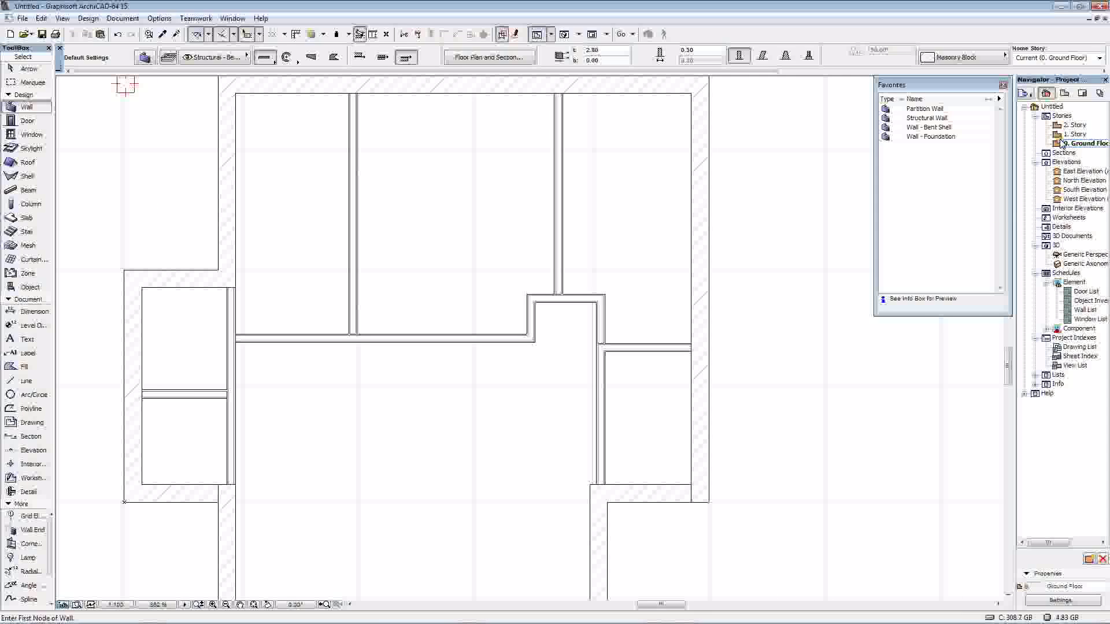
{"action": "scroll", "coordinate": [359, 297], "scroll_direction": "down", "scroll_amount": 3}
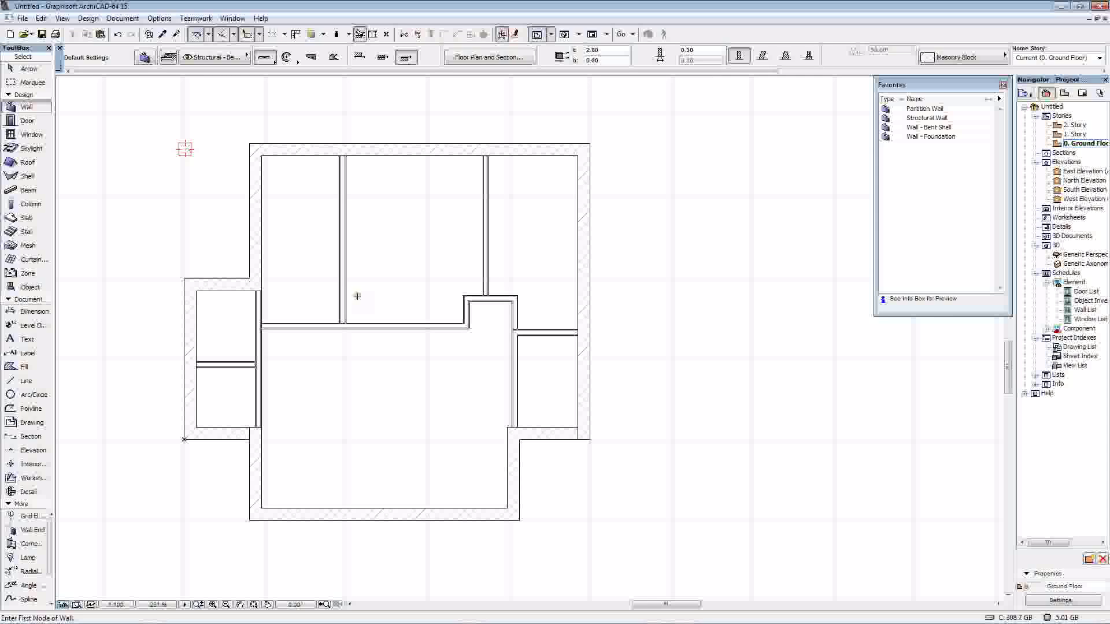
Merge the lower-left exterior wall with the extension's left wall by stretching its right end across that wall's thickness
{"action": "scroll", "coordinate": [281, 431], "scroll_direction": "up", "scroll_amount": 8}
{"action": "middle_click_drag", "start_coordinate": [281, 430], "coordinate": [518, 326]}
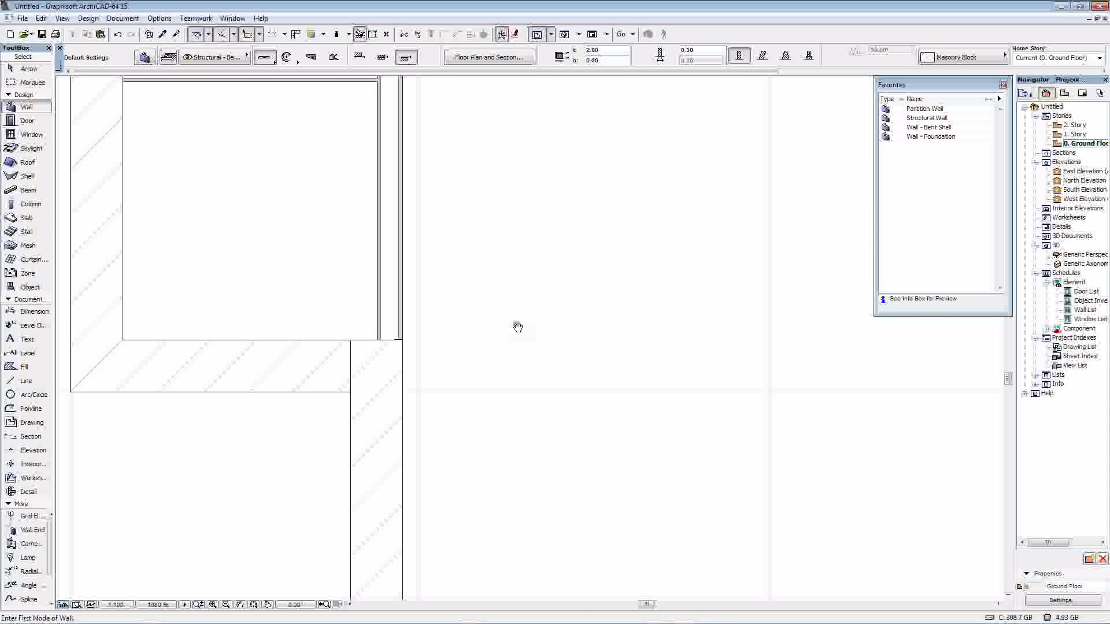
{"action": "left_click", "coordinate": [416, 350]}
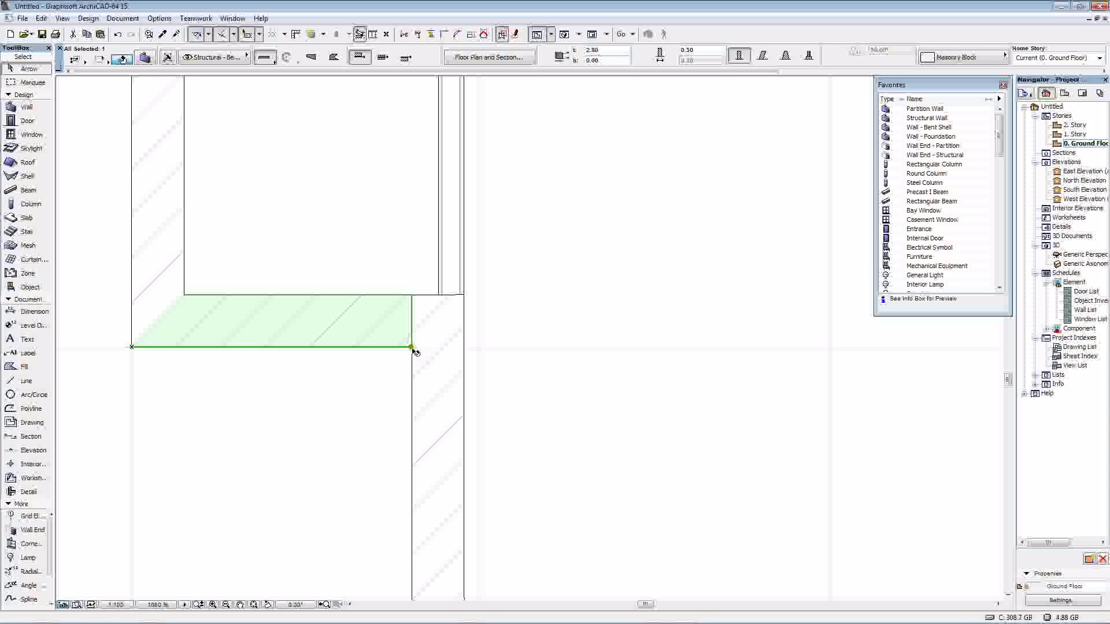
{"action": "left_click", "coordinate": [413, 348]}
{"action": "left_click", "coordinate": [461, 348]}
{"action": "left_click", "coordinate": [518, 297]}
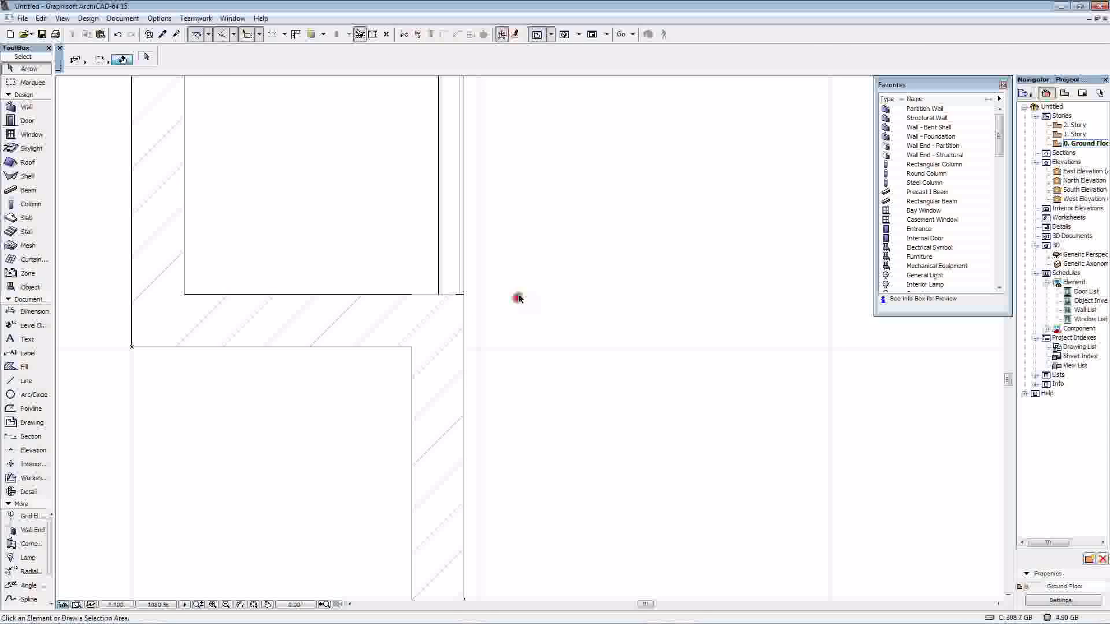
Place a door in the top wall of the left bay, swinging down into the room
{"action": "scroll", "coordinate": [508, 300], "scroll_direction": "down", "scroll_amount": 3}
{"action": "middle_click_drag", "start_coordinate": [508, 305], "coordinate": [507, 303]}
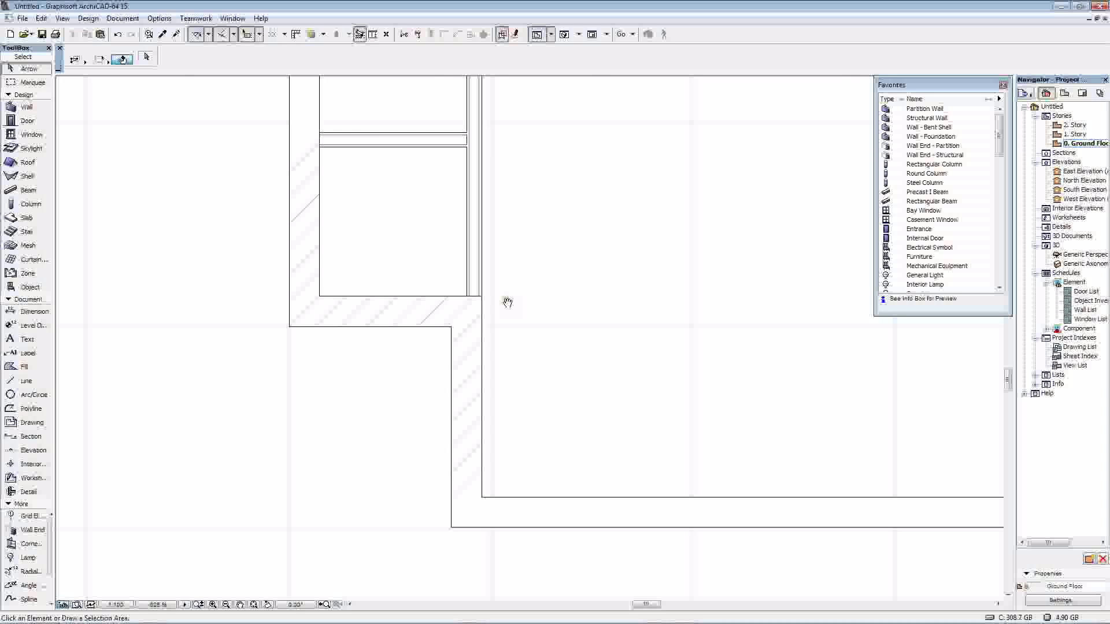
{"action": "scroll", "coordinate": [507, 302], "scroll_direction": "down", "scroll_amount": 3}
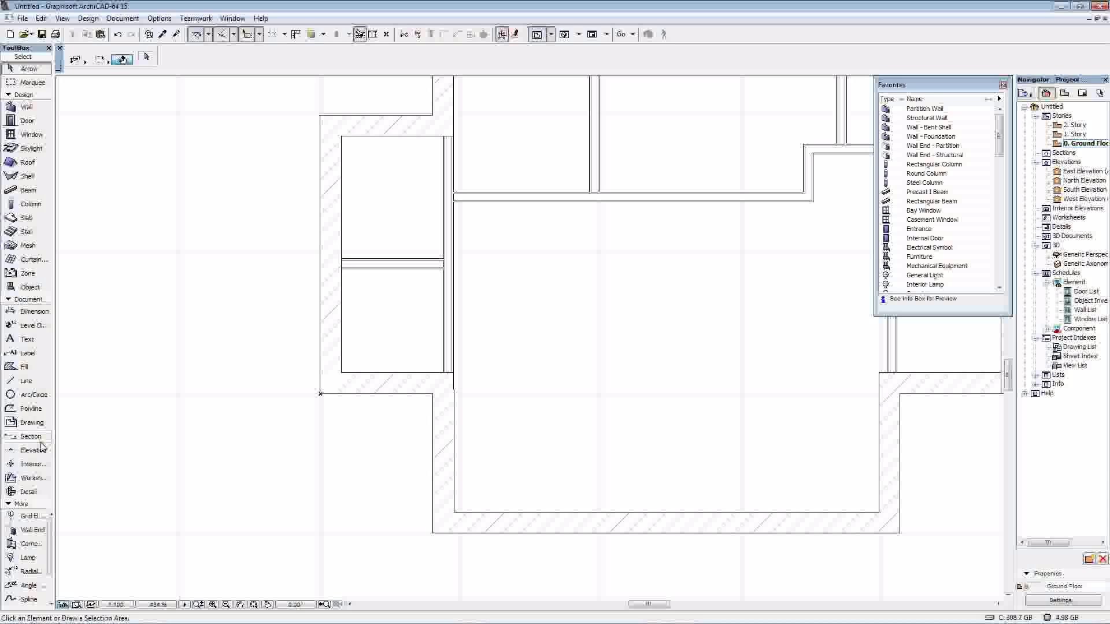
{"action": "left_click", "coordinate": [27, 121]}
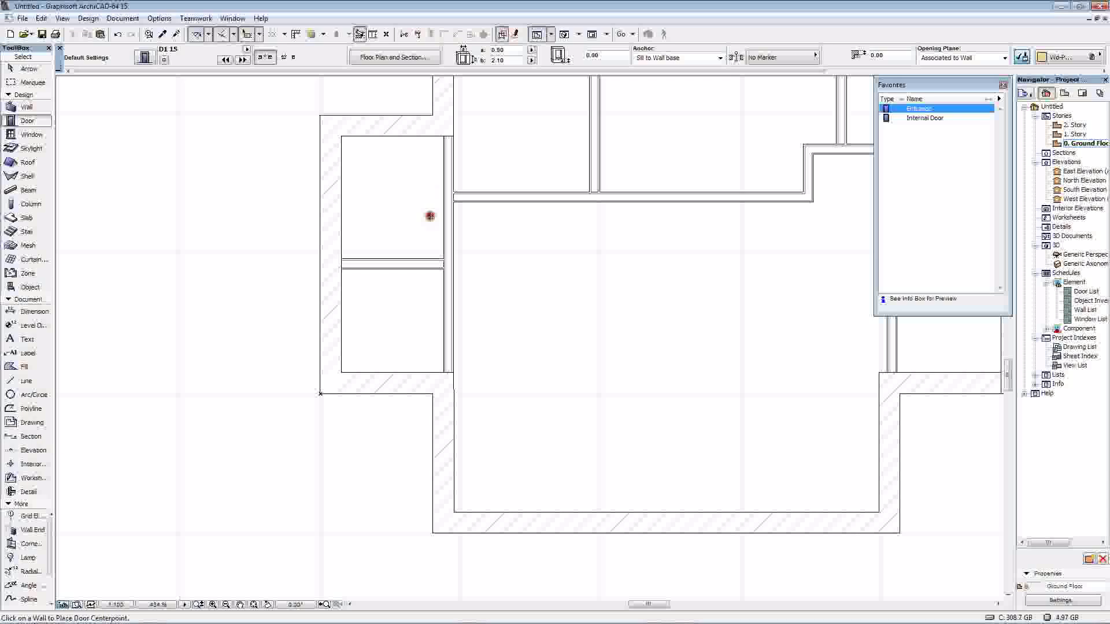
{"action": "left_click", "coordinate": [381, 117]}
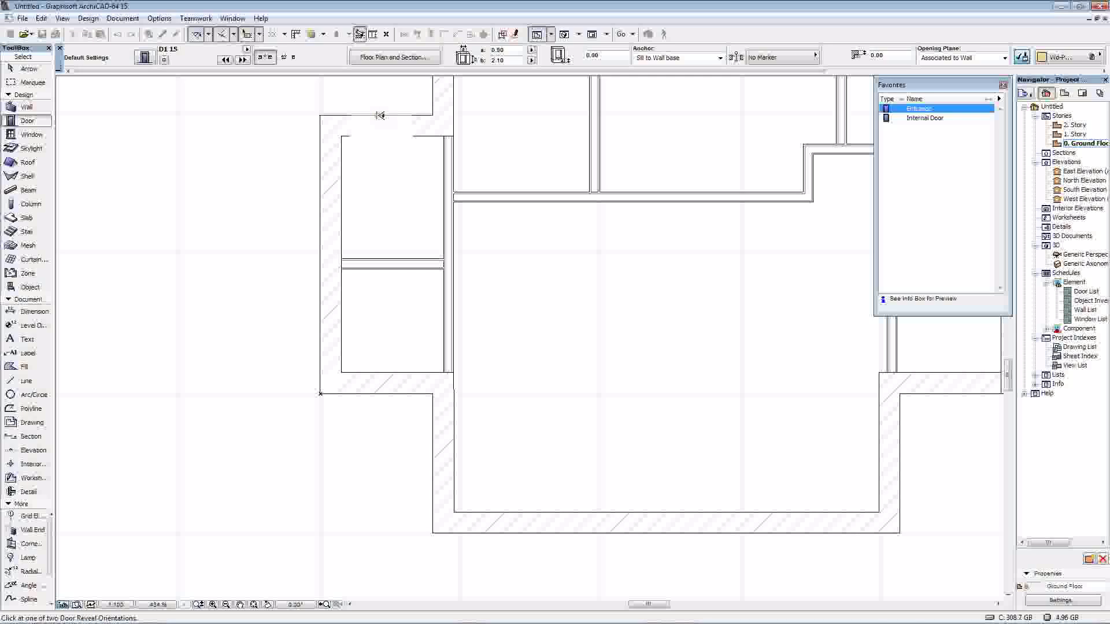
{"action": "left_click", "coordinate": [383, 203]}
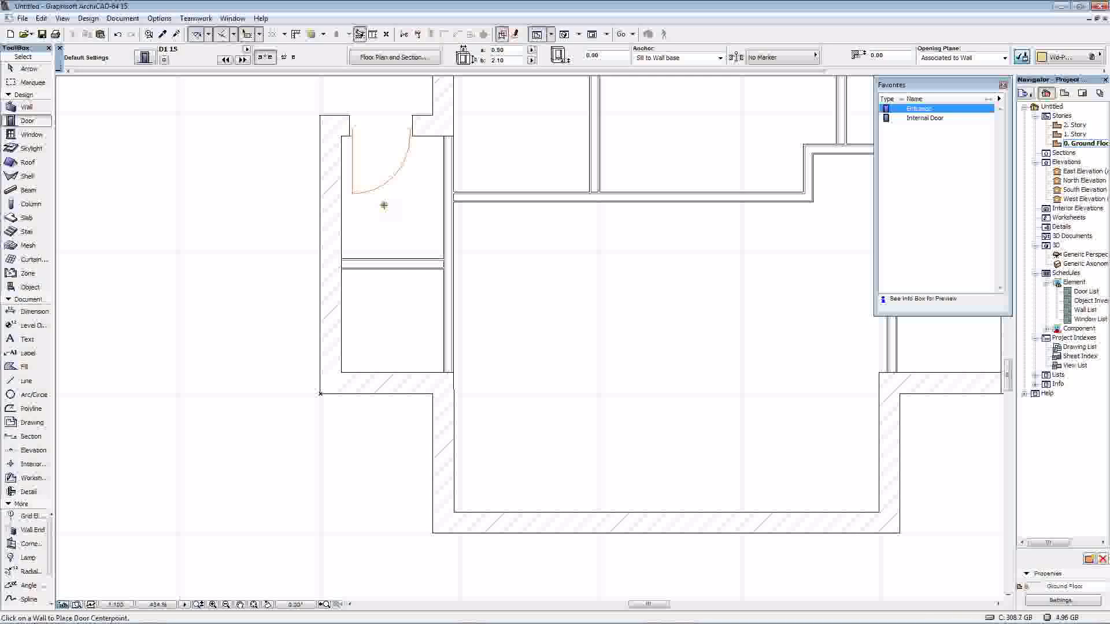
Place a second door in the left bay's horizontal partition, swinging down into the lower room
{"action": "scroll", "coordinate": [384, 205], "scroll_direction": "up", "scroll_amount": 2}
{"action": "left_click", "coordinate": [368, 220]}
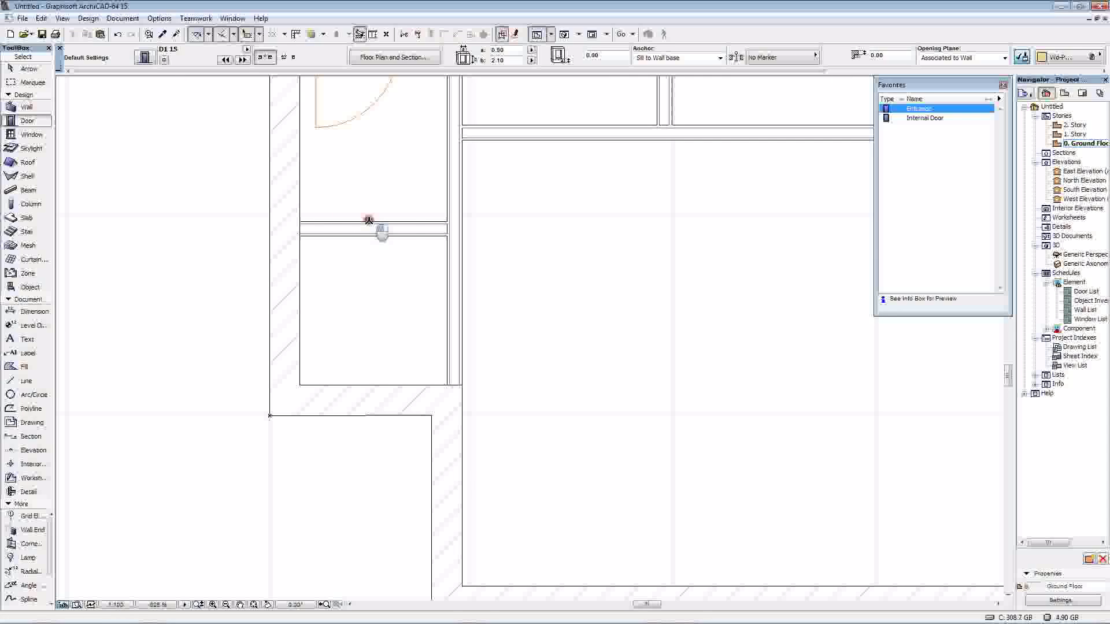
{"action": "left_click", "coordinate": [326, 303]}
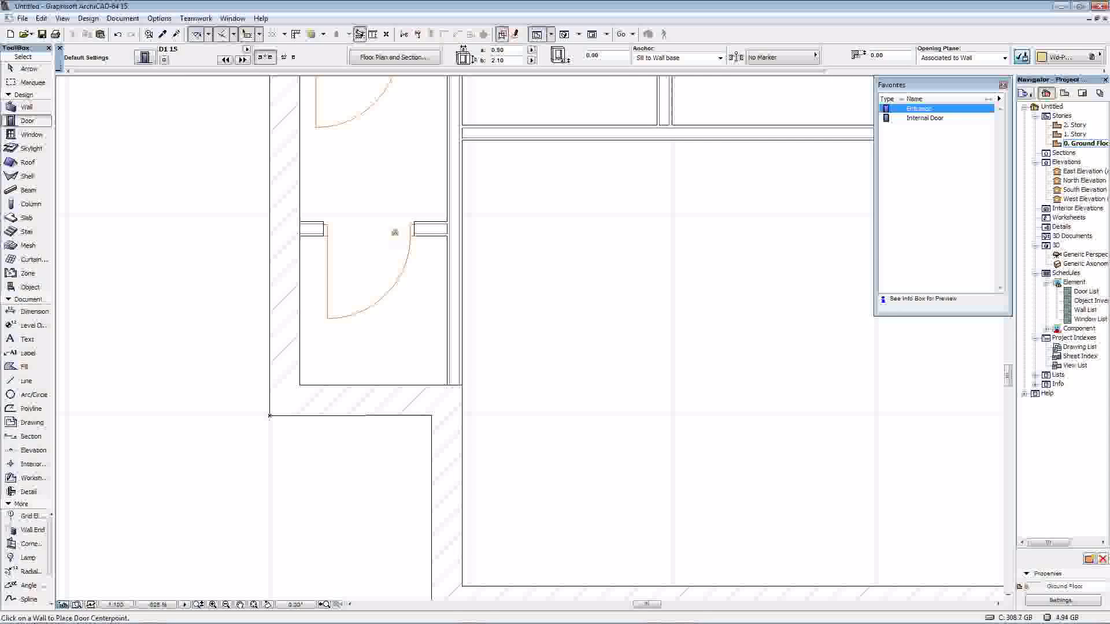
Set the width of the door in the left bay's horizontal partition to 0.65
{"action": "middle_click_drag", "start_coordinate": [397, 230], "coordinate": [375, 330]}
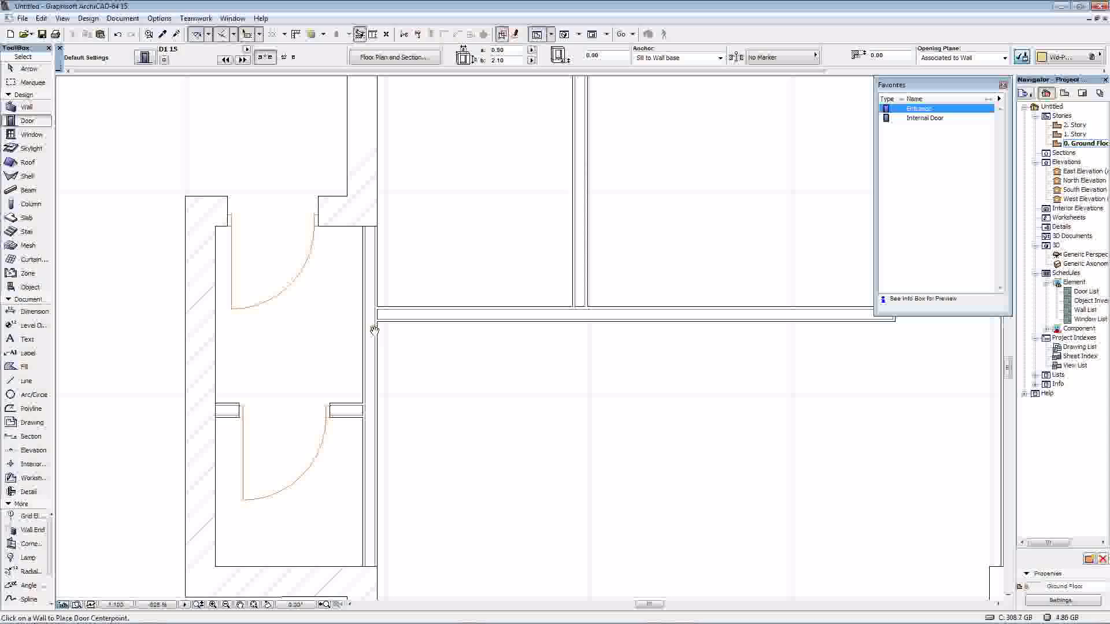
{"action": "left_click", "coordinate": [377, 246]}
{"action": "left_click", "coordinate": [24, 69]}
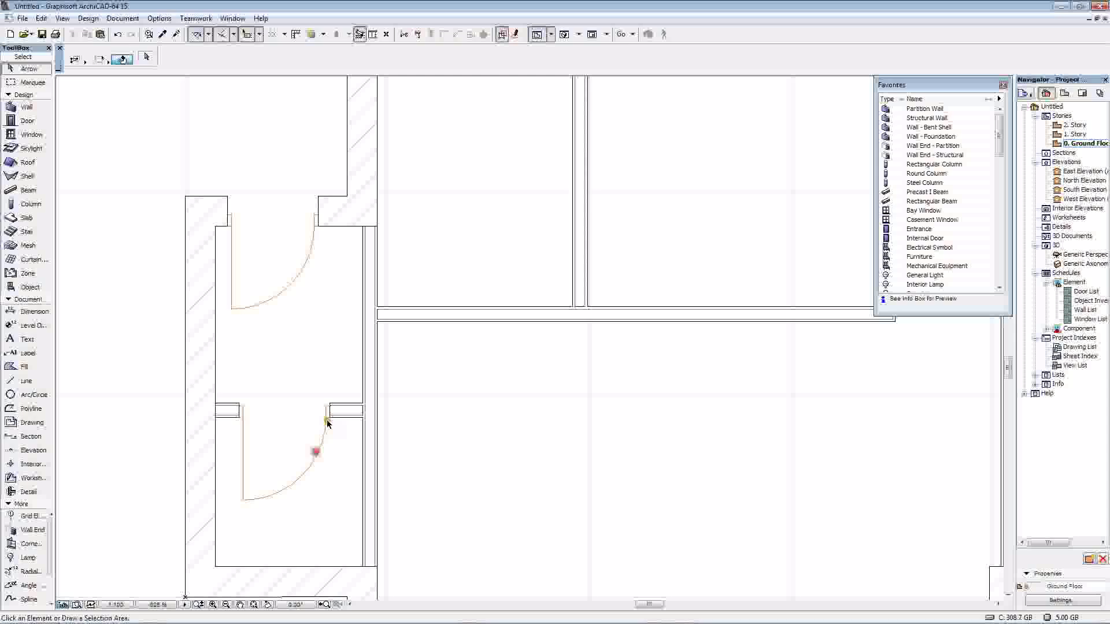
{"action": "left_click", "coordinate": [501, 50]}
{"action": "type", "text": "0.65"}
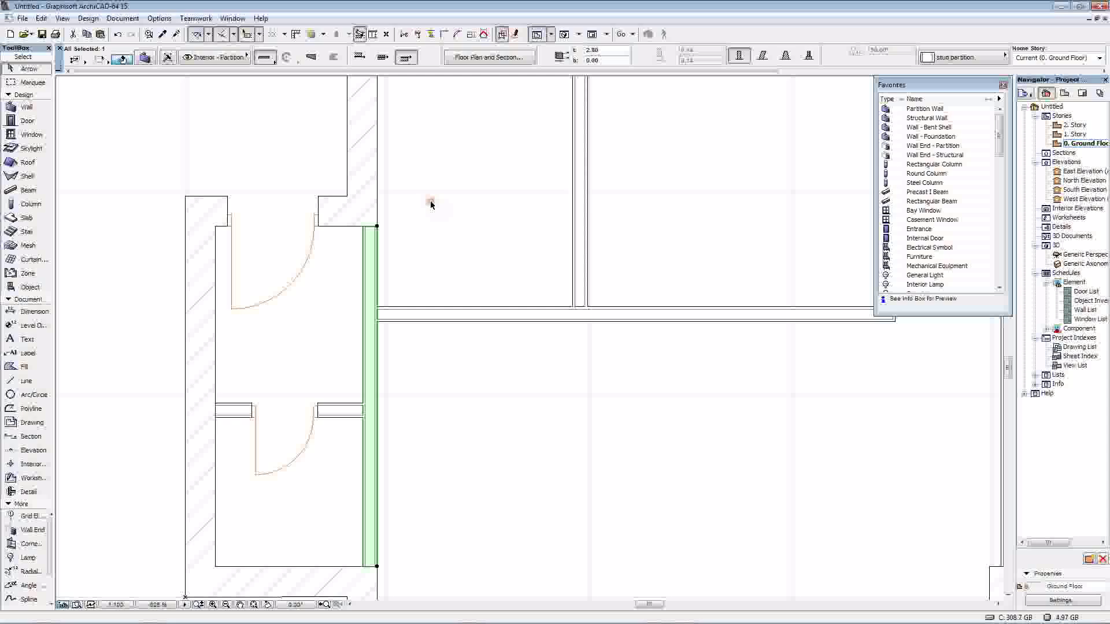
{"action": "left_click", "coordinate": [29, 119]}
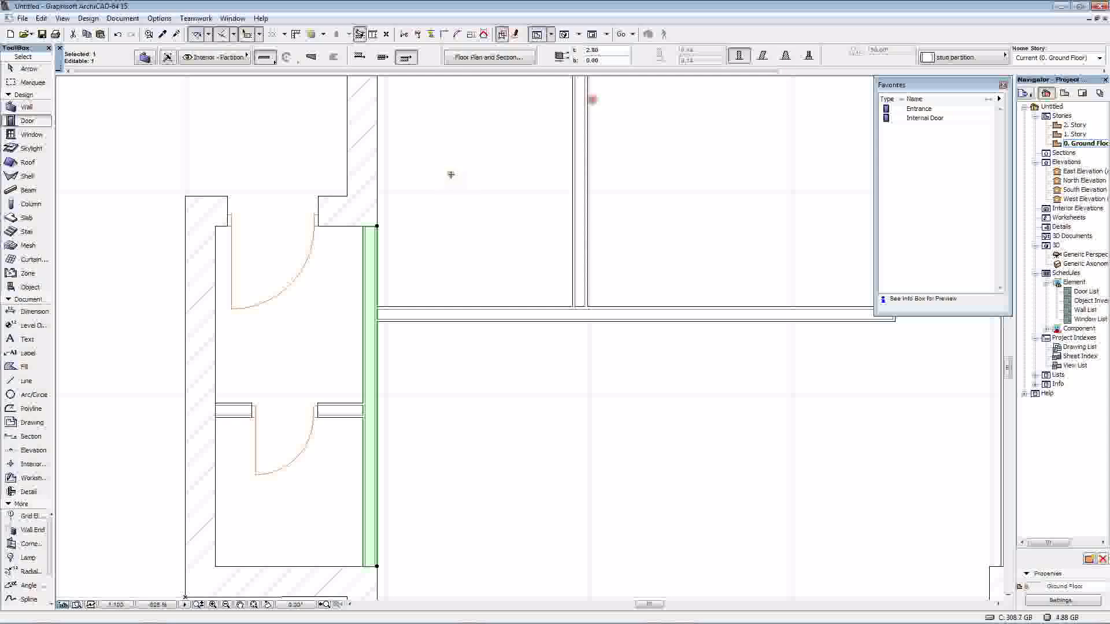
{"action": "left_click", "coordinate": [376, 260]}
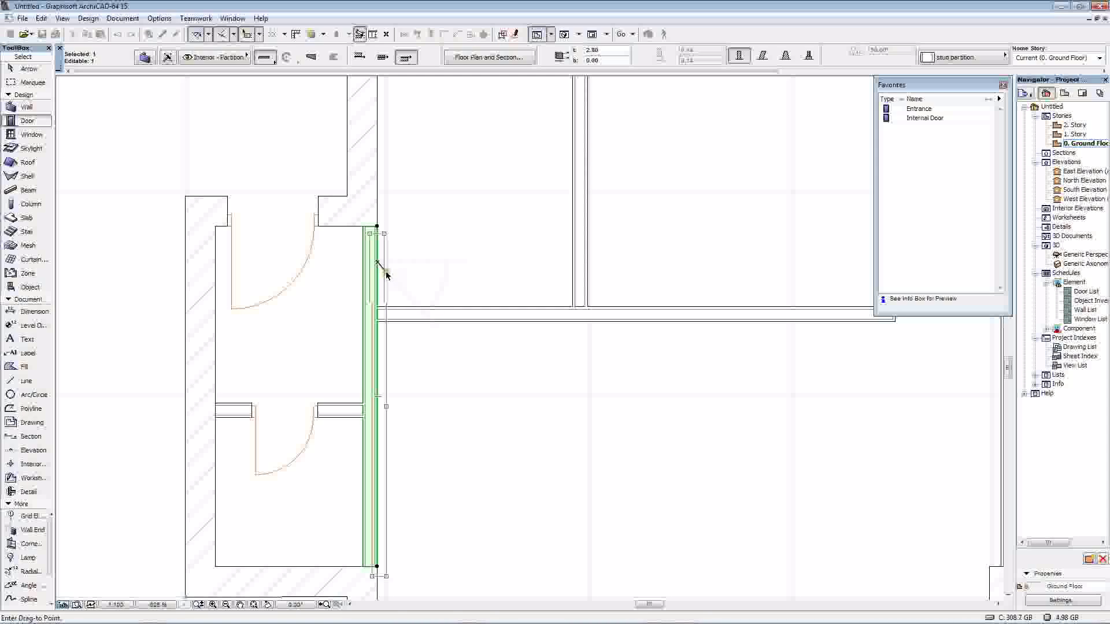
{"action": "key", "text": "Escape"}
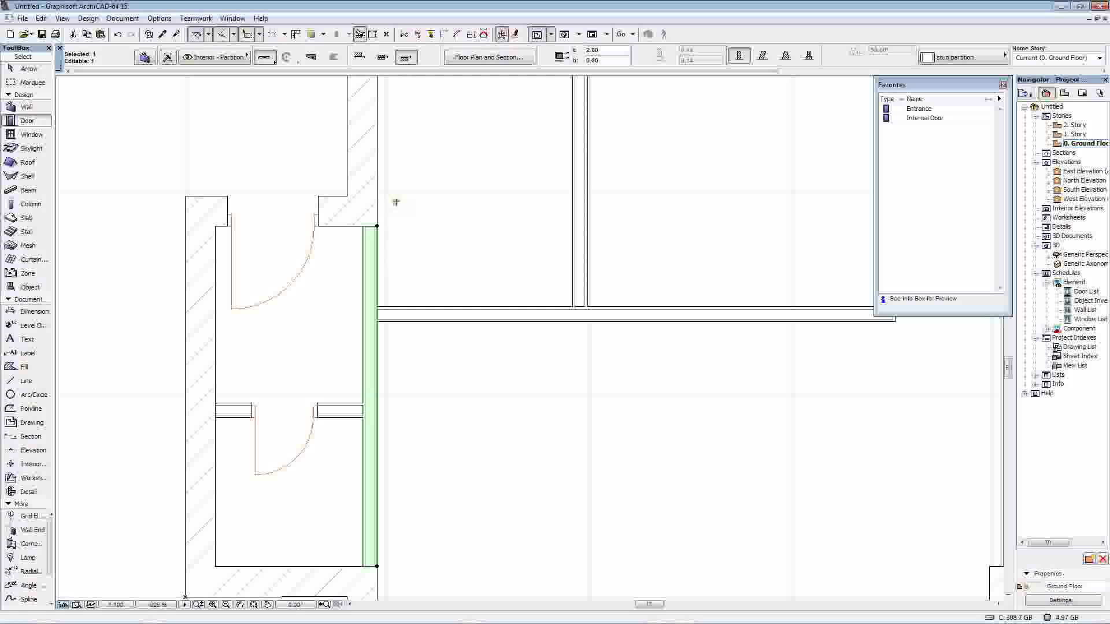
{"action": "left_click", "coordinate": [29, 69]}
{"action": "left_click", "coordinate": [88, 150]}
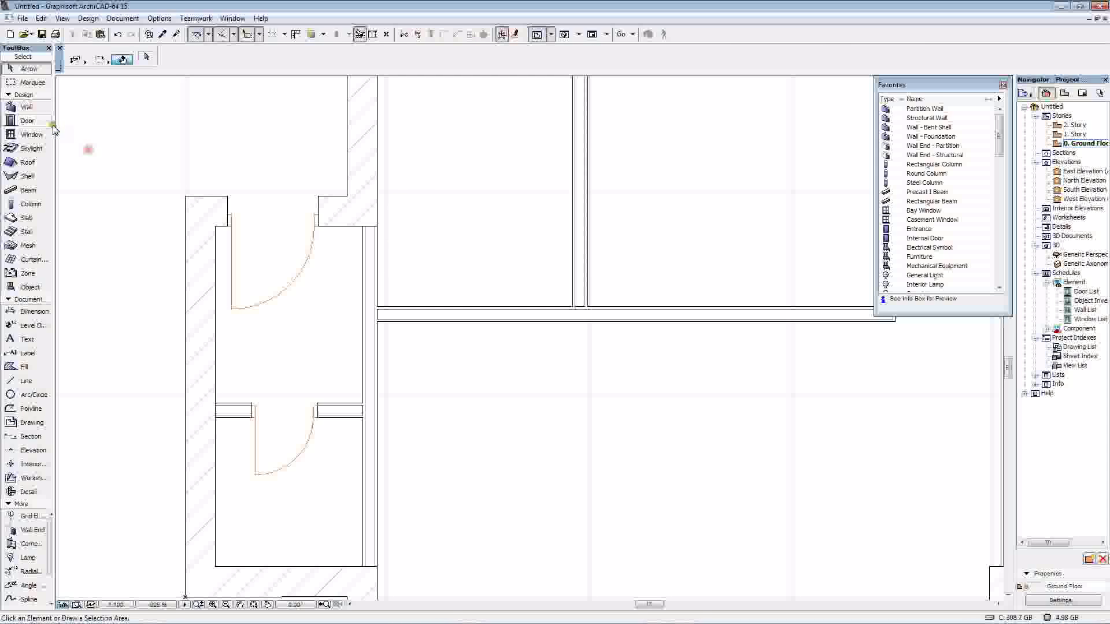
Pick up the 0.65-wide door's parameters and place a matching door high in the bay's vertical partition, swinging right into the adjoining room
{"action": "left_click", "coordinate": [48, 123]}
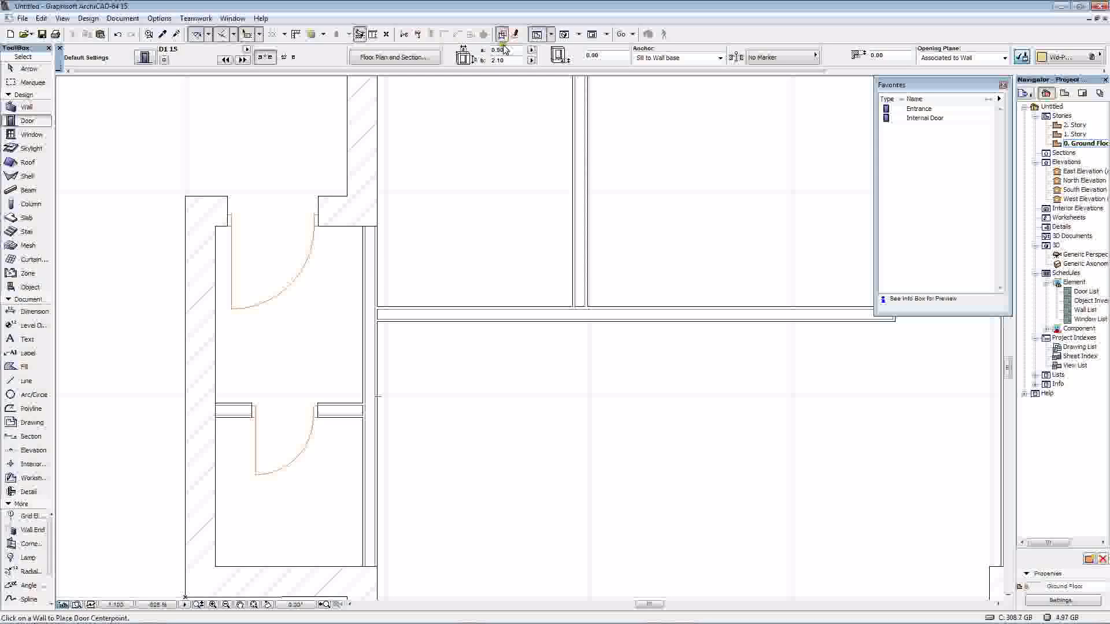
{"action": "key", "text": "alt"}
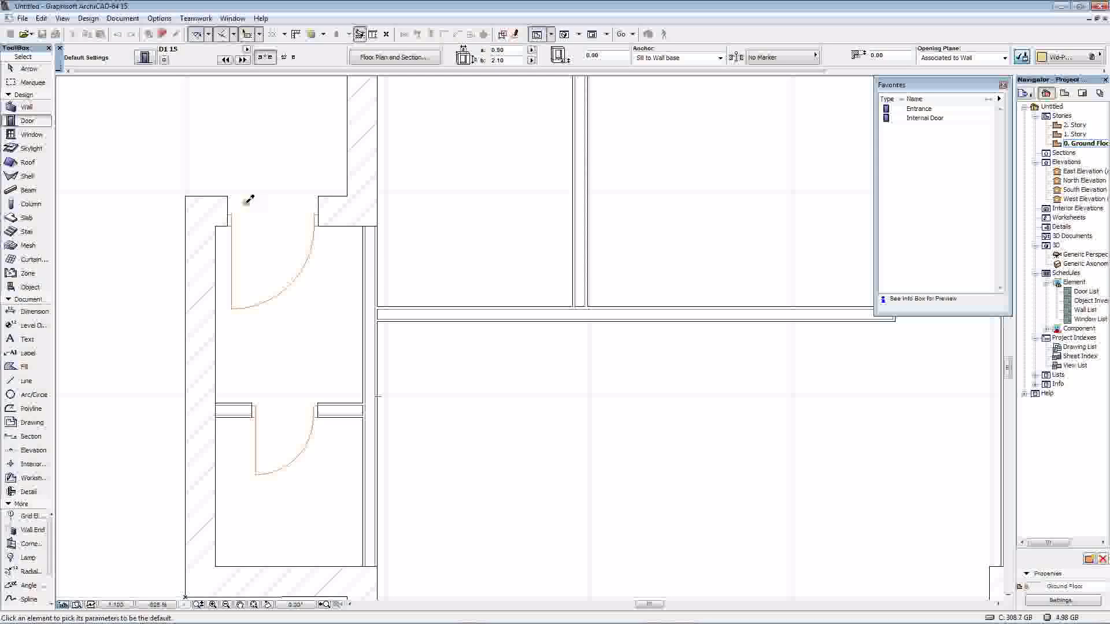
{"action": "left_click", "coordinate": [255, 439], "text": "alt"}
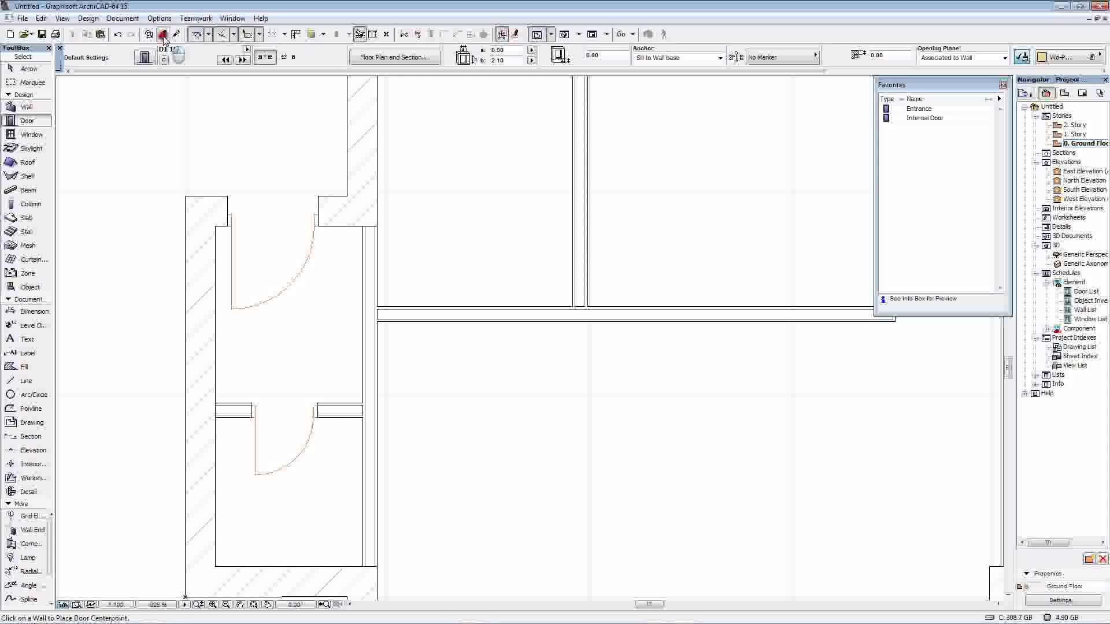
{"action": "key", "text": "alt"}
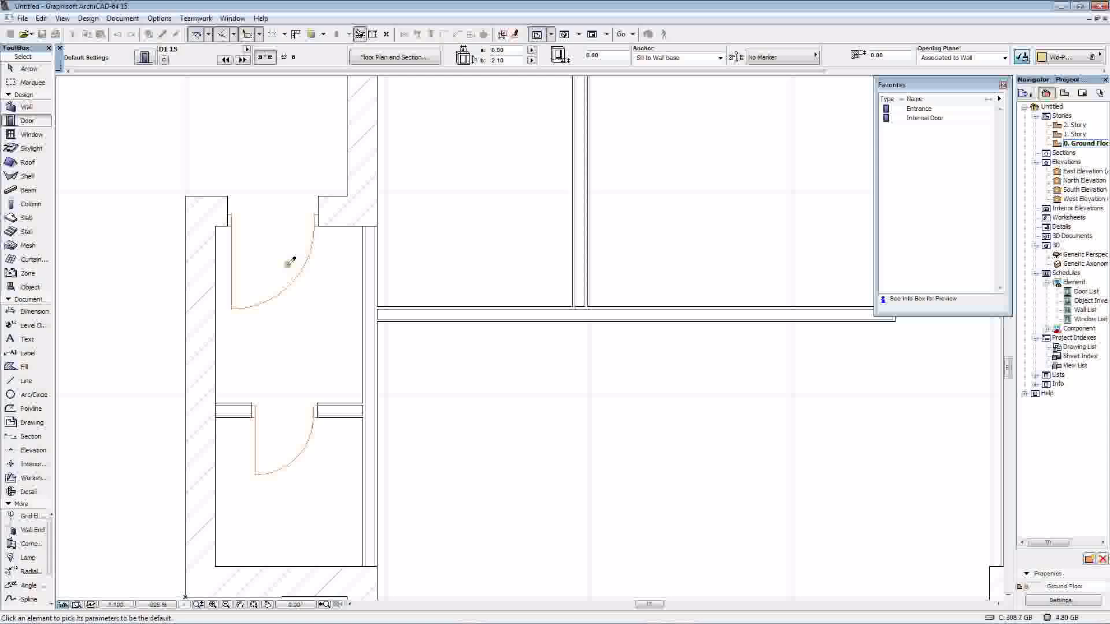
{"action": "left_click", "coordinate": [314, 410], "text": "alt"}
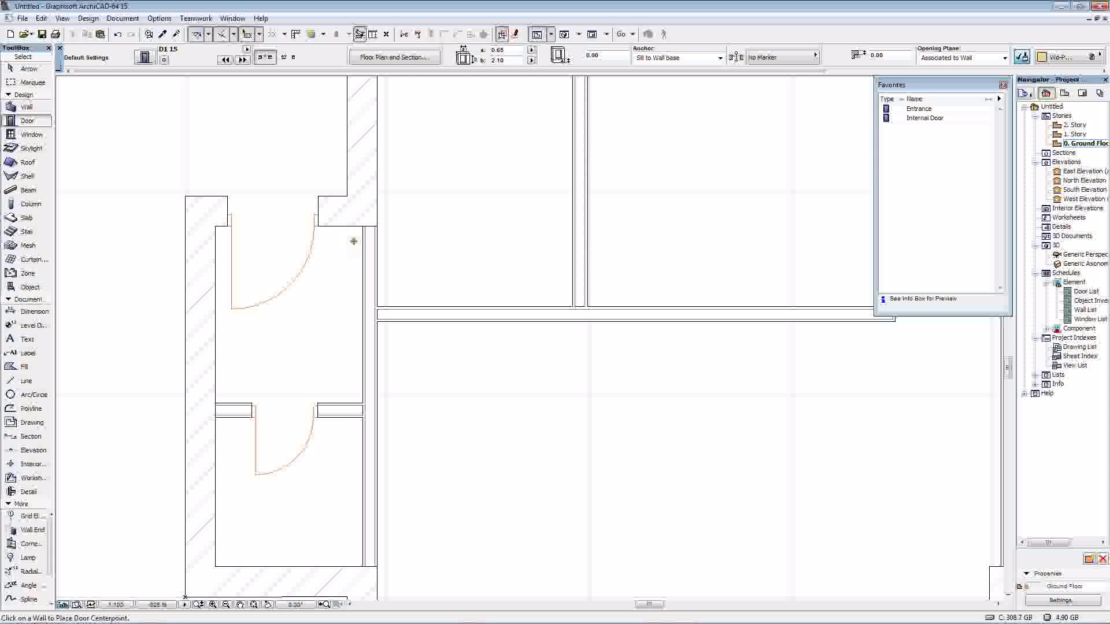
{"action": "left_click", "coordinate": [377, 275]}
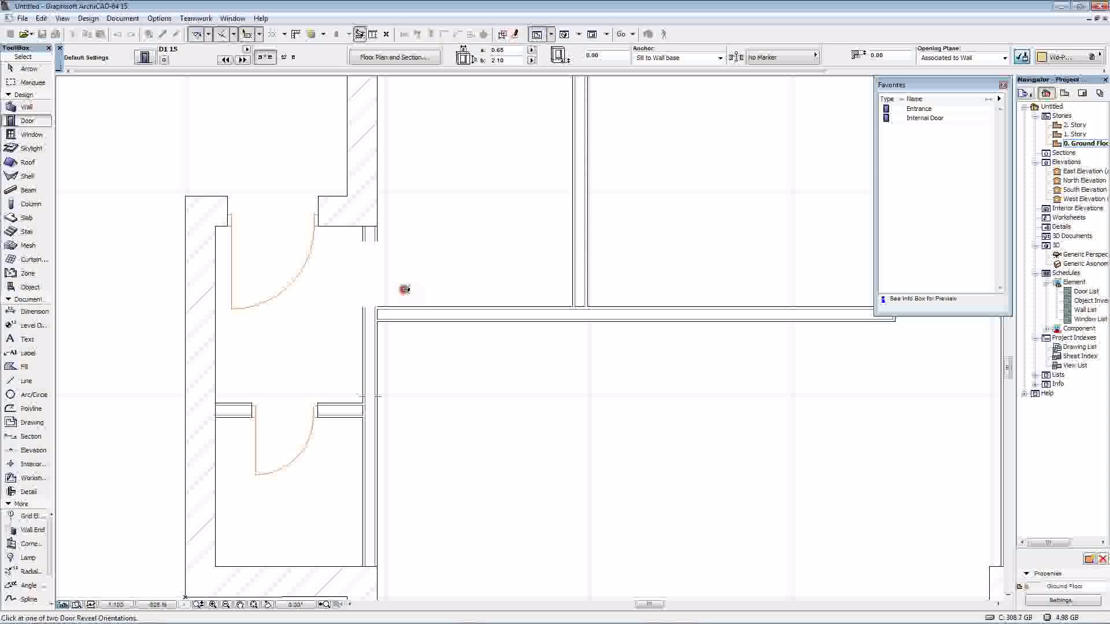
{"action": "left_click", "coordinate": [405, 289]}
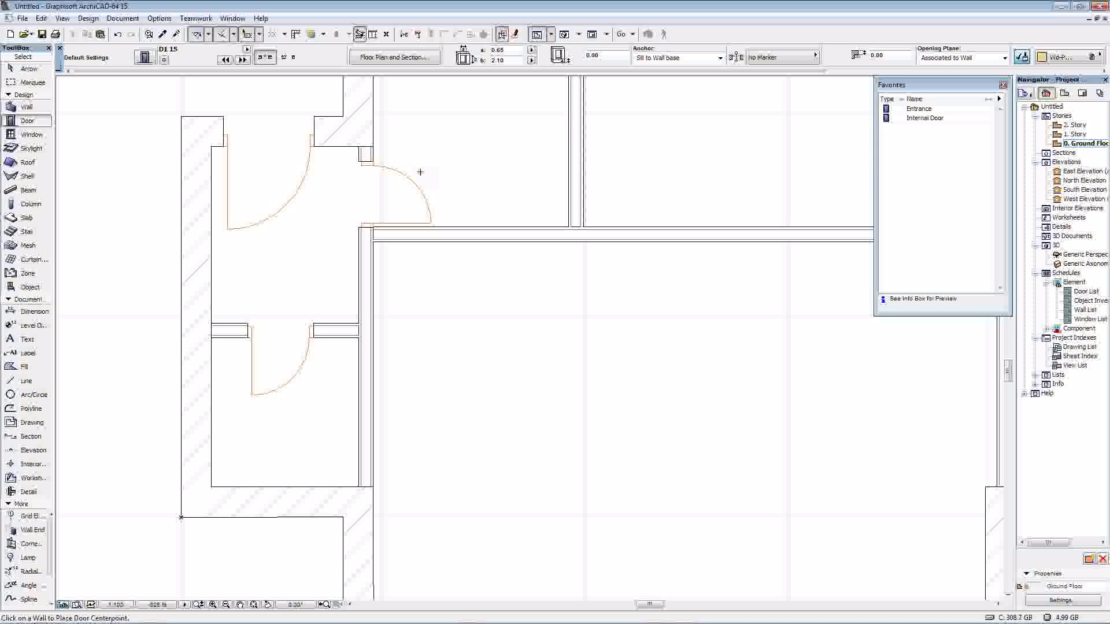
Place a 0.75-wide door in the vertical partition just below the long horizontal partition, swinging right into the large room
{"action": "left_click", "coordinate": [503, 50]}
{"action": "type", "text": "0.75"}
{"action": "key", "text": "Escape"}
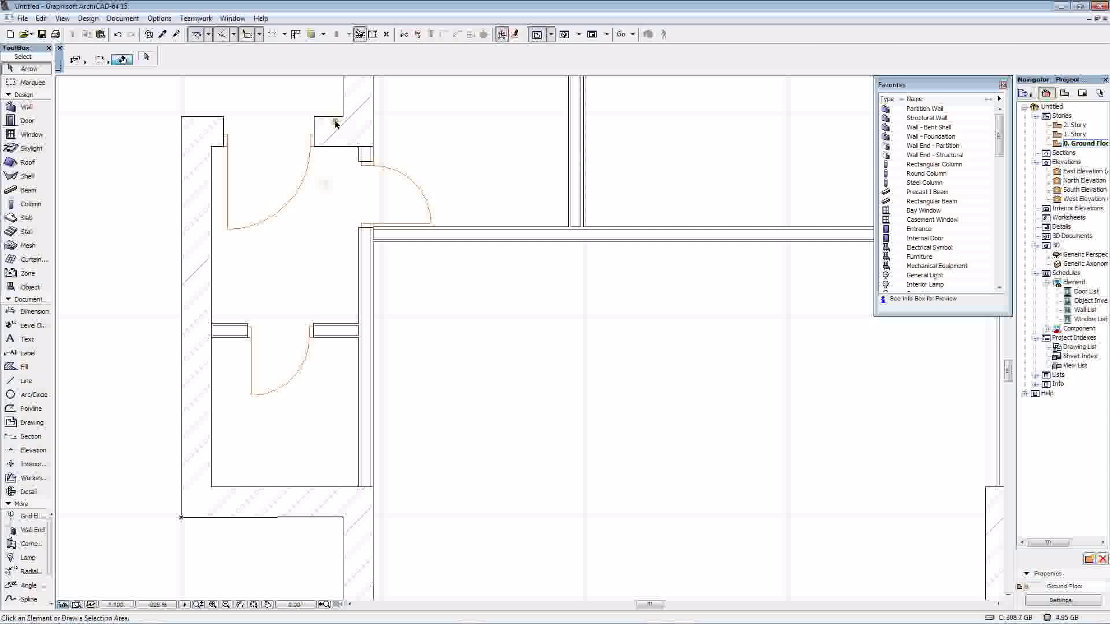
{"action": "key", "text": "w"}
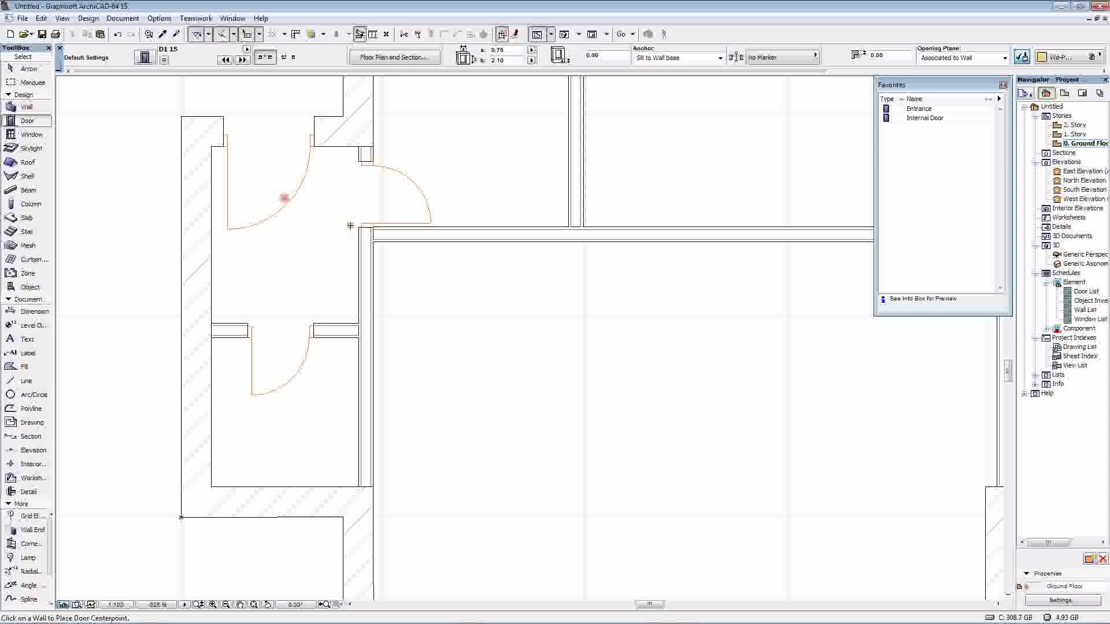
{"action": "left_click", "coordinate": [370, 282]}
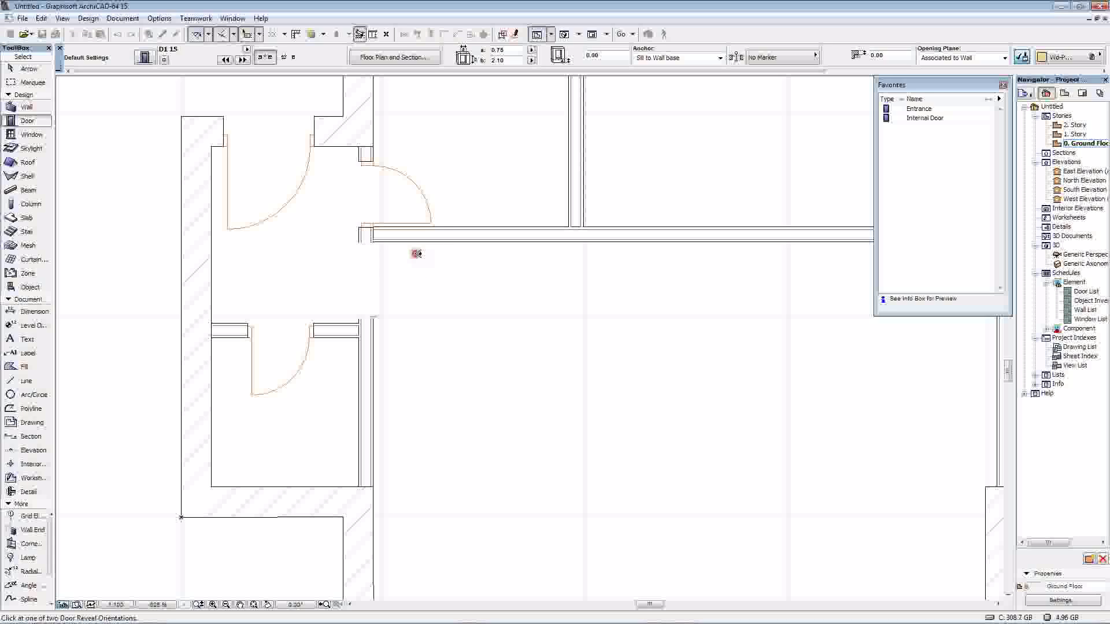
{"action": "left_click", "coordinate": [417, 254]}
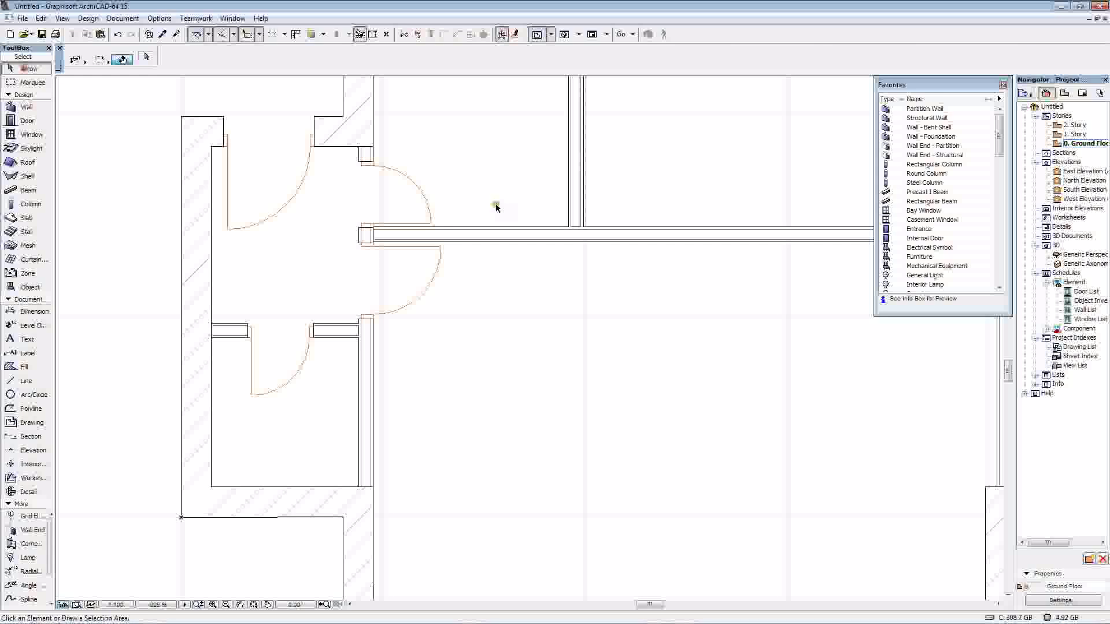
Set the width of the upper door in the vertical partition to 0.75
{"action": "left_click", "coordinate": [426, 200]}
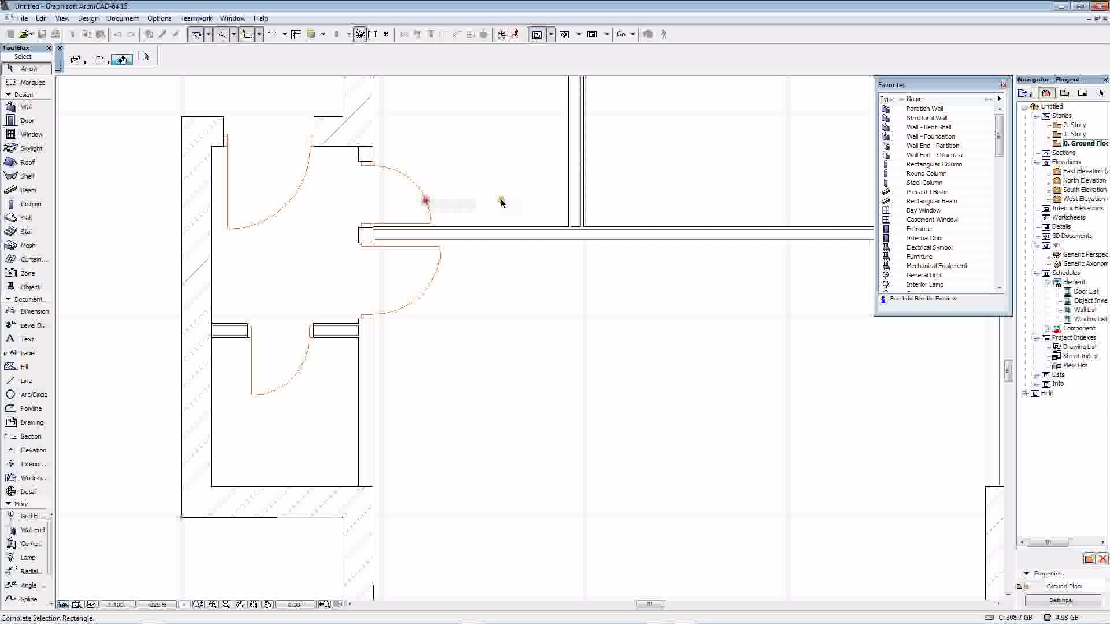
{"action": "left_click", "coordinate": [501, 202]}
{"action": "left_click", "coordinate": [364, 164]}
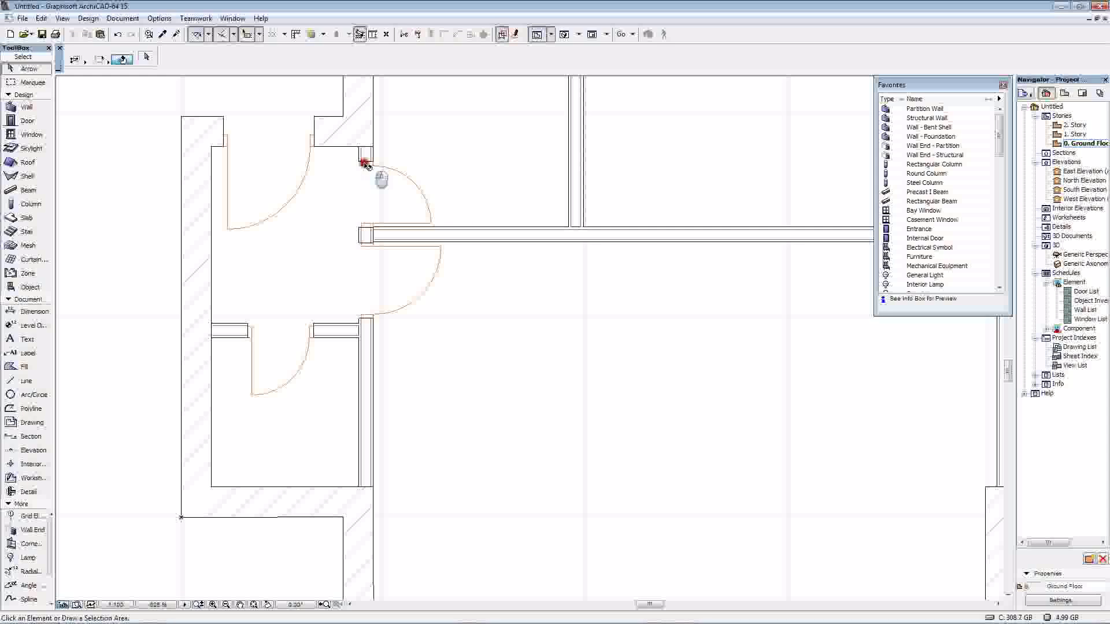
{"action": "left_click", "coordinate": [496, 50]}
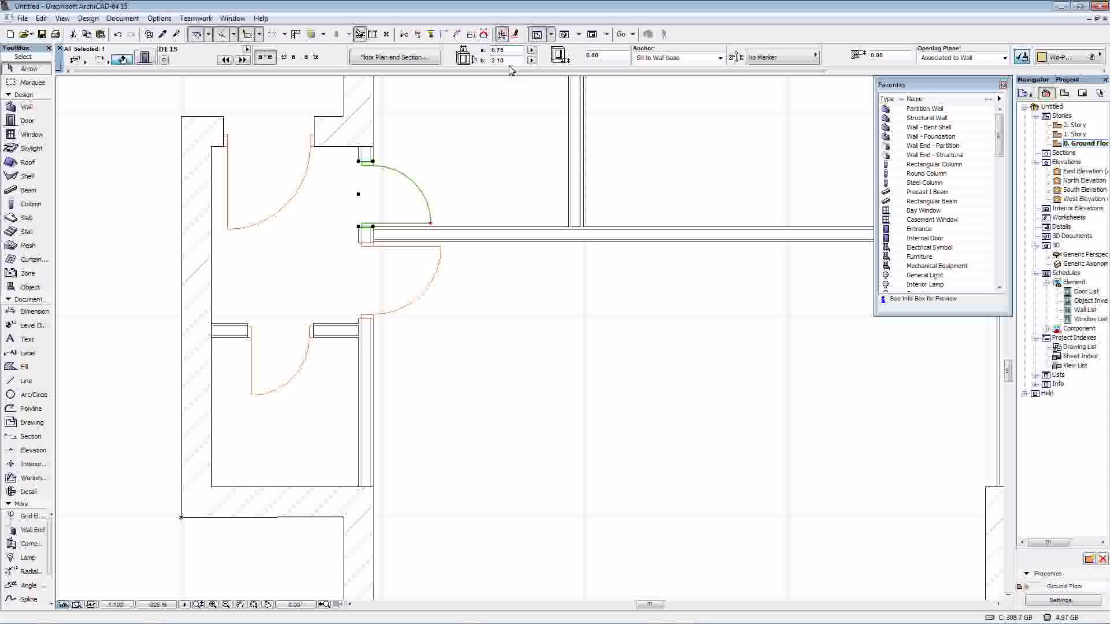
Move the upper door up along the vertical partition, clear of the junction with the long horizontal partition
{"action": "scroll", "coordinate": [376, 170], "scroll_direction": "up", "scroll_amount": 3}
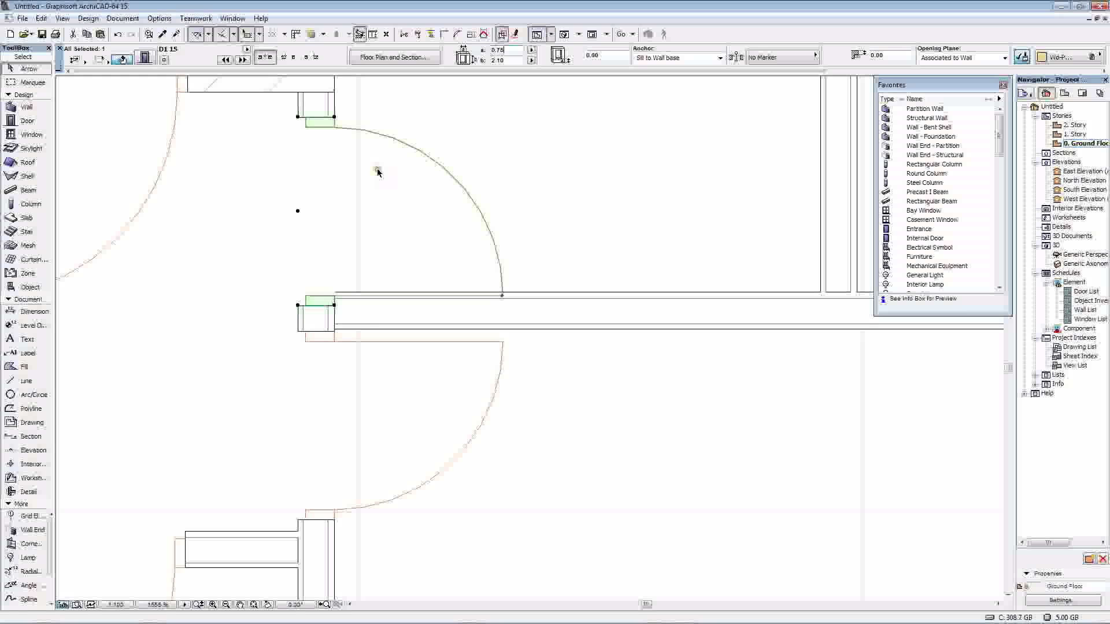
{"action": "middle_click_drag", "start_coordinate": [377, 172], "coordinate": [390, 228]}
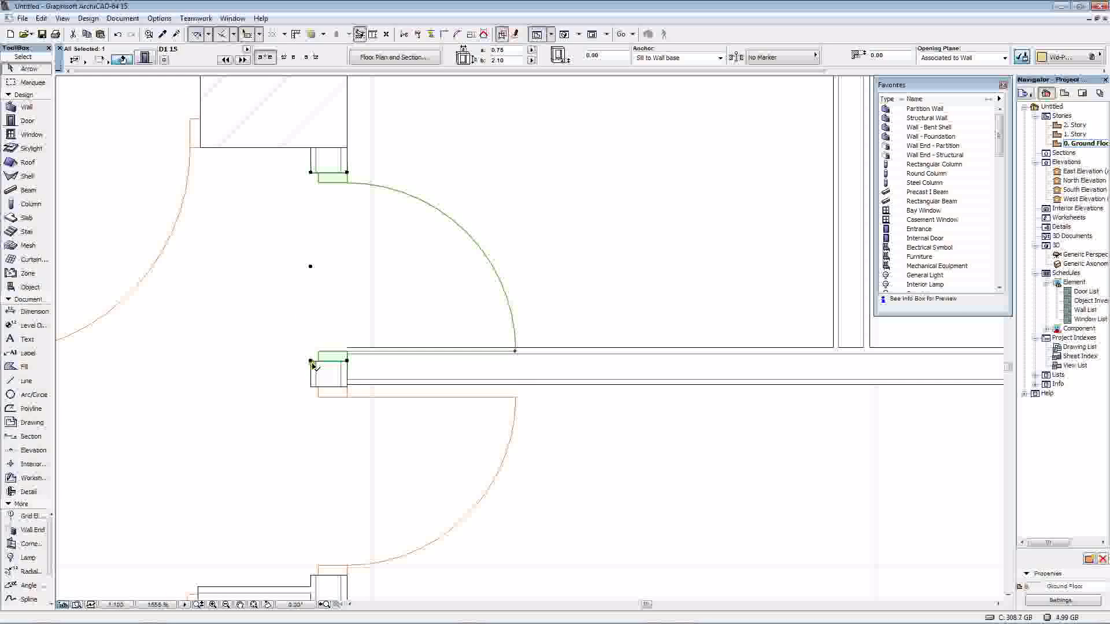
{"action": "left_click", "coordinate": [310, 360]}
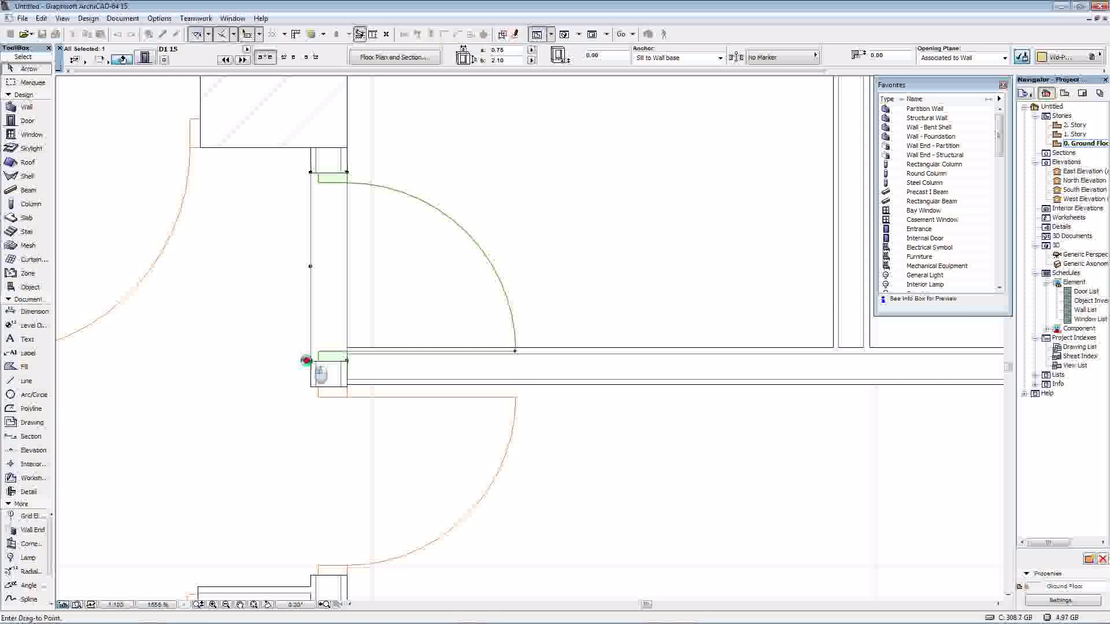
{"action": "left_click_drag", "start_coordinate": [306, 360], "coordinate": [312, 251]}
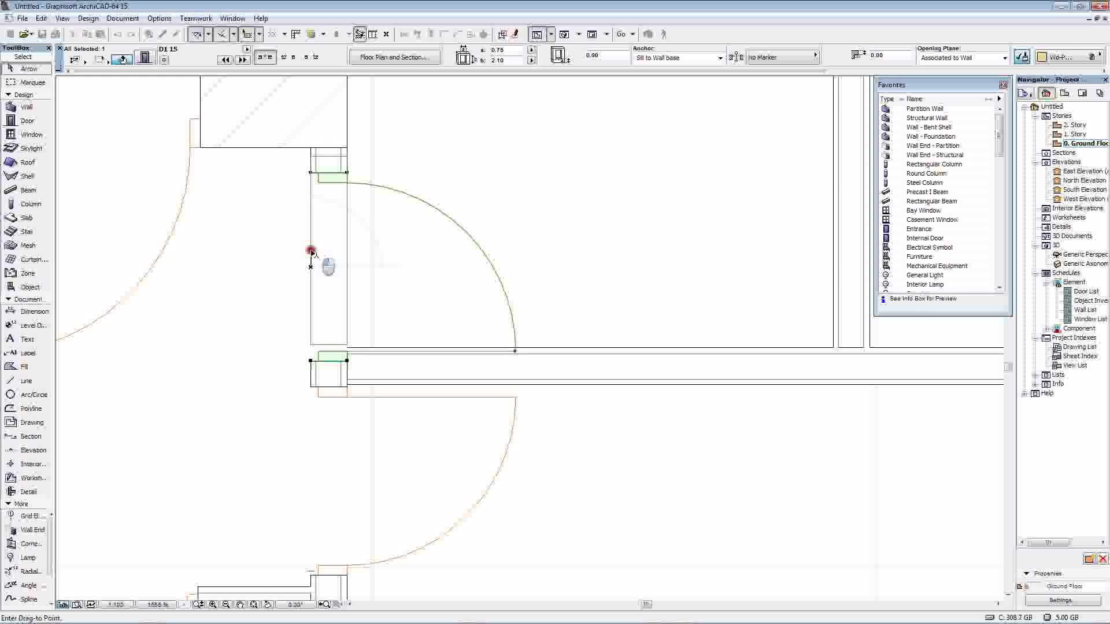
{"action": "left_click", "coordinate": [312, 251]}
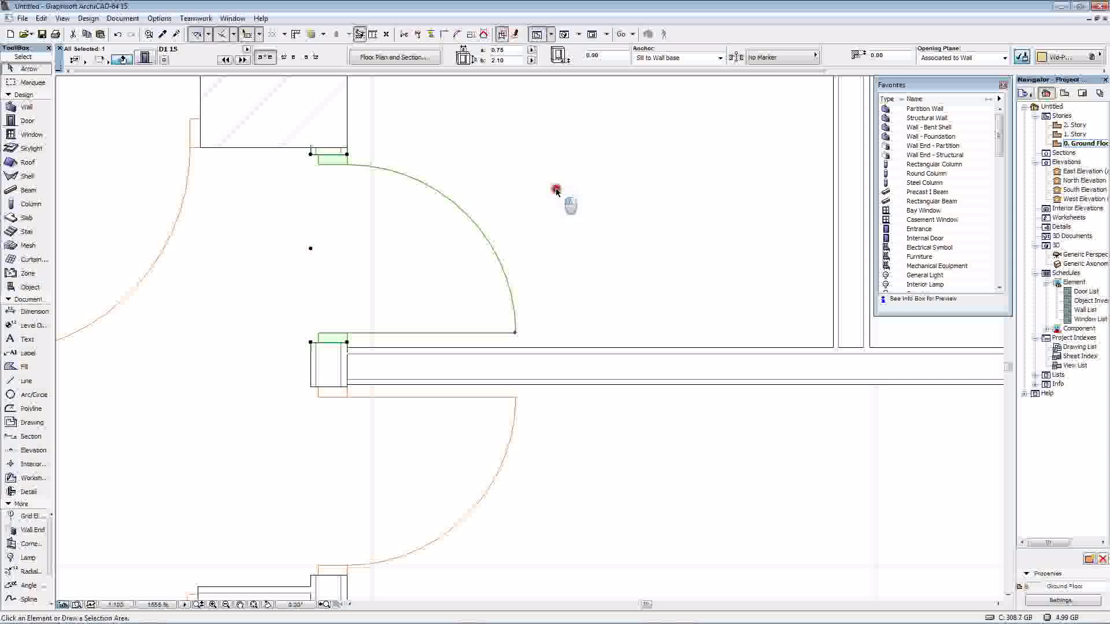
{"action": "left_click", "coordinate": [561, 184]}
{"action": "scroll", "coordinate": [511, 230], "scroll_direction": "up", "scroll_amount": 4}
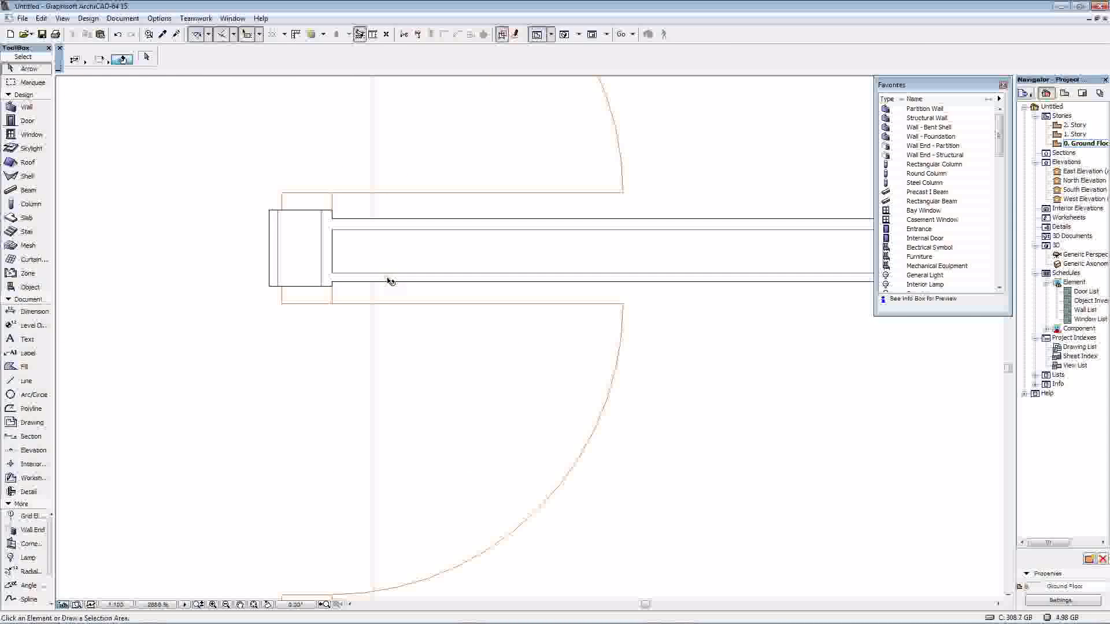
{"action": "scroll", "coordinate": [390, 281], "scroll_direction": "down", "scroll_amount": 8}
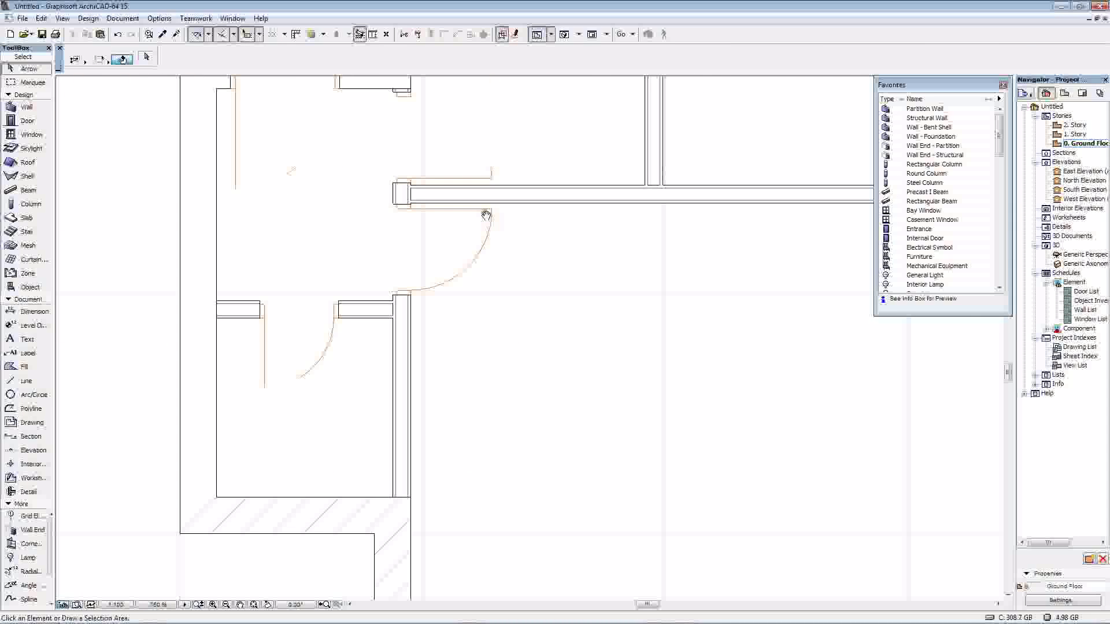
Move the 0.75-wide door below the long horizontal partition slightly down along the vertical partition, away from the junction
{"action": "scroll", "coordinate": [315, 390], "scroll_direction": "down", "scroll_amount": 3}
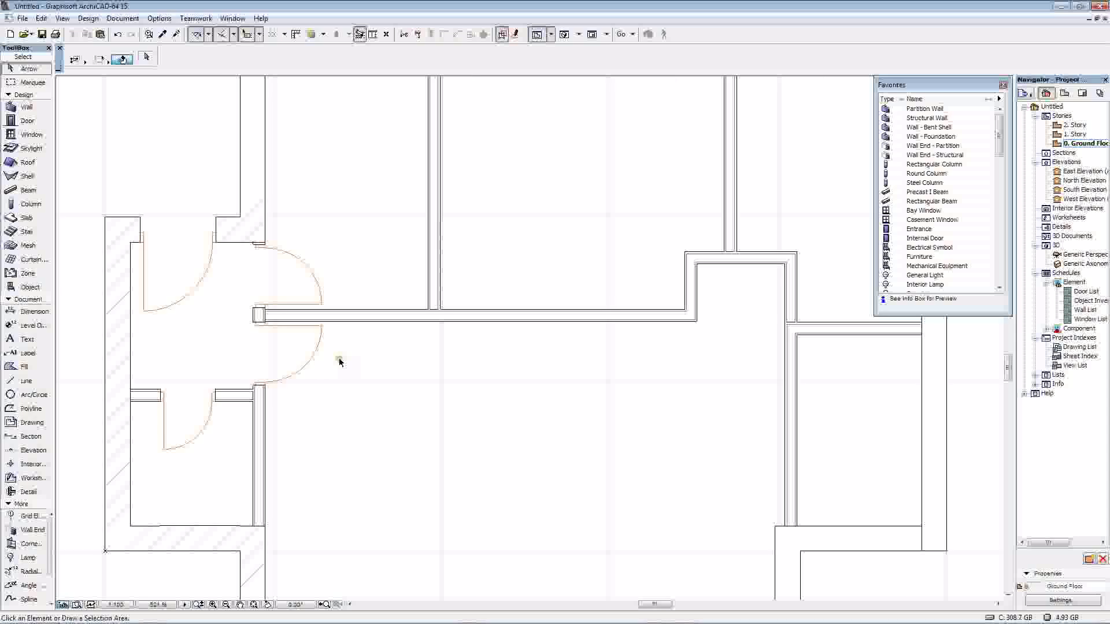
{"action": "scroll", "coordinate": [340, 362], "scroll_direction": "up", "scroll_amount": 7}
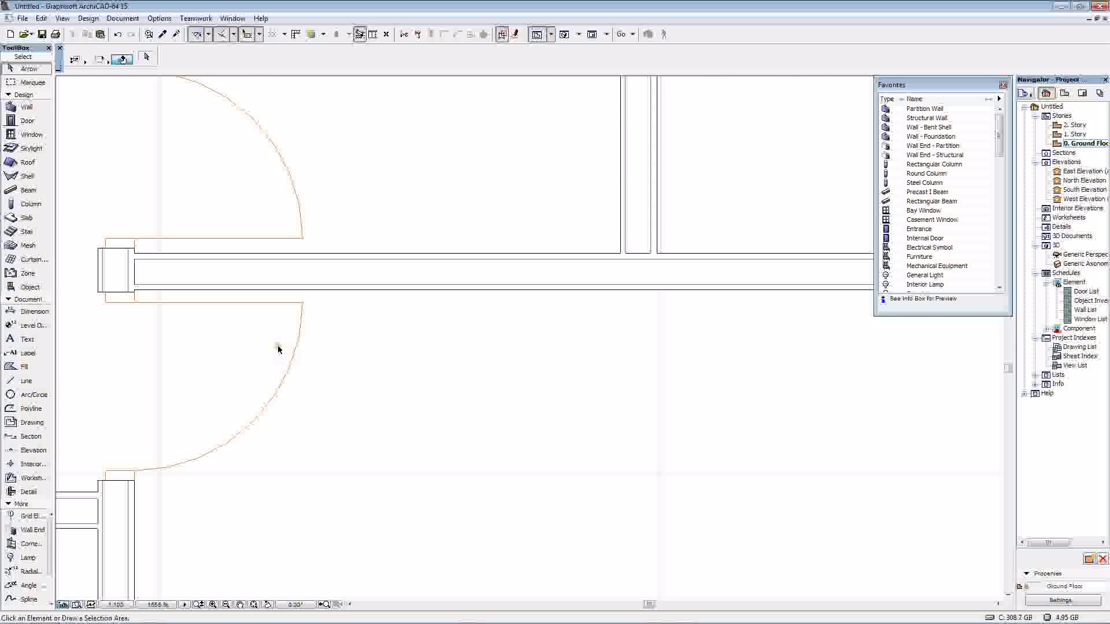
{"action": "left_click_drag", "start_coordinate": [414, 329], "coordinate": [364, 345]}
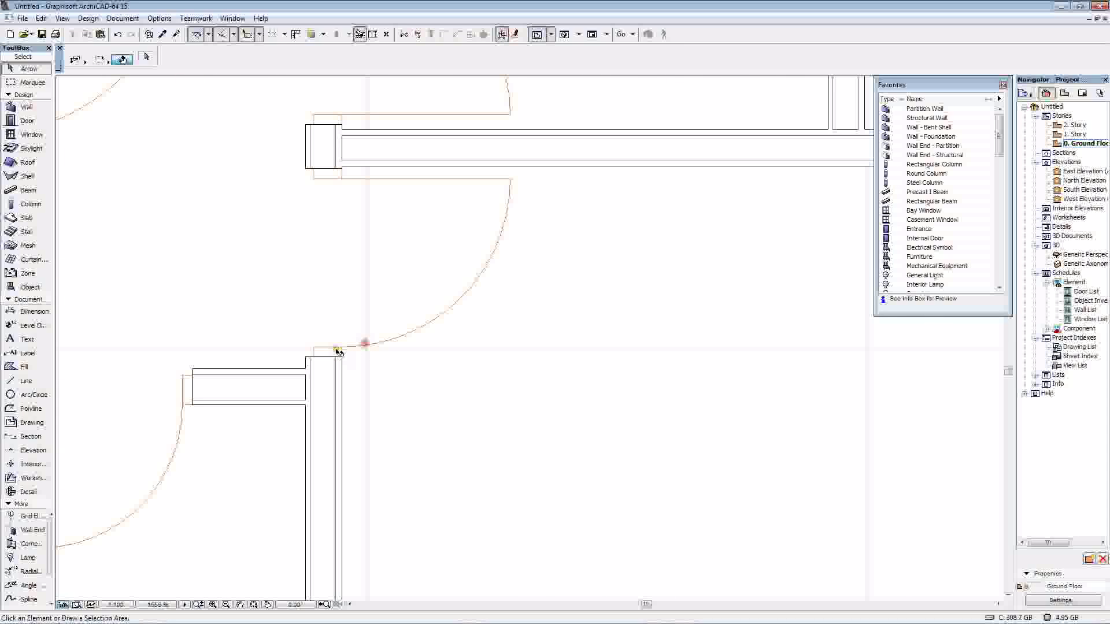
{"action": "left_click", "coordinate": [338, 351]}
{"action": "left_click", "coordinate": [305, 264]}
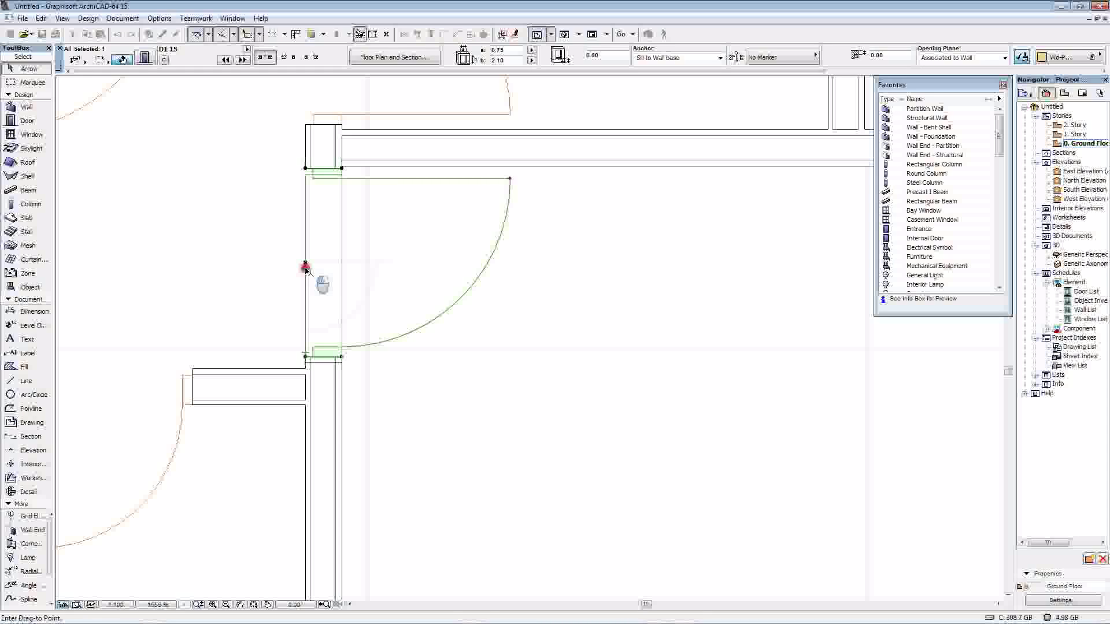
{"action": "left_click", "coordinate": [306, 270]}
{"action": "left_click", "coordinate": [430, 346]}
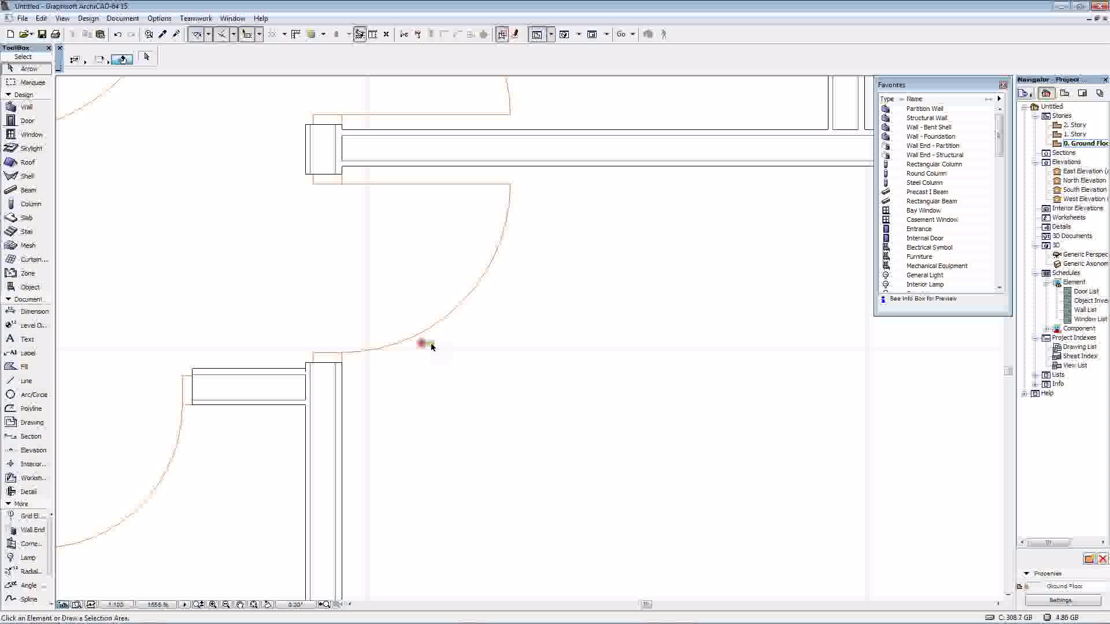
Shift the short horizontal partition holding the 0.65-wide door slightly down, clear of the neighbouring door in the vertical partition
{"action": "scroll", "coordinate": [347, 241], "scroll_direction": "down", "scroll_amount": 5}
{"action": "scroll", "coordinate": [349, 236], "scroll_direction": "up", "scroll_amount": 4}
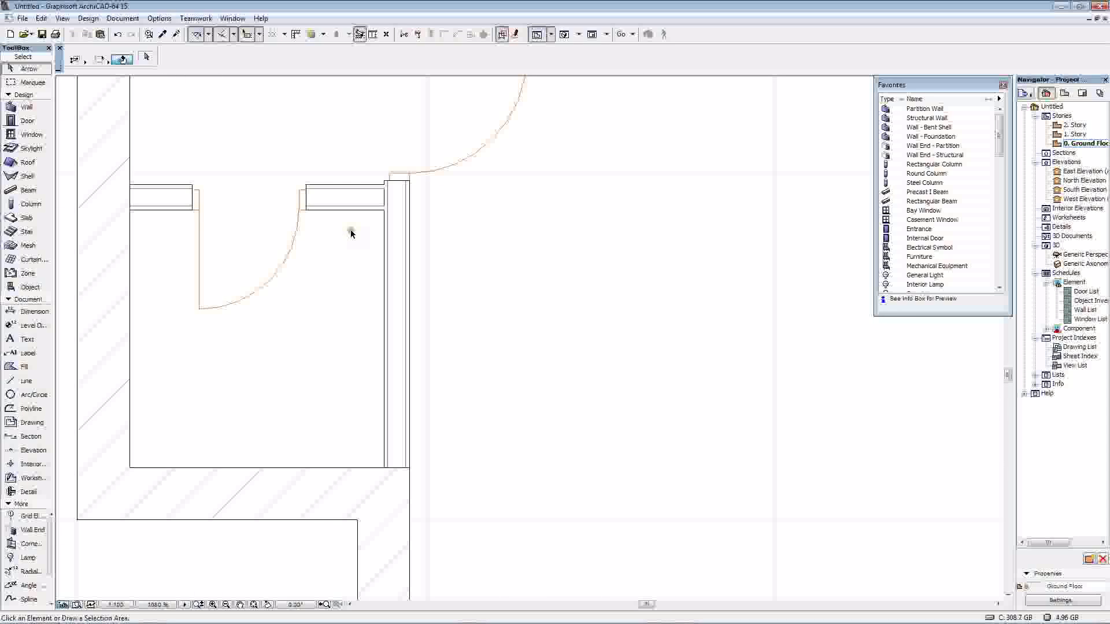
{"action": "left_click", "coordinate": [347, 221]}
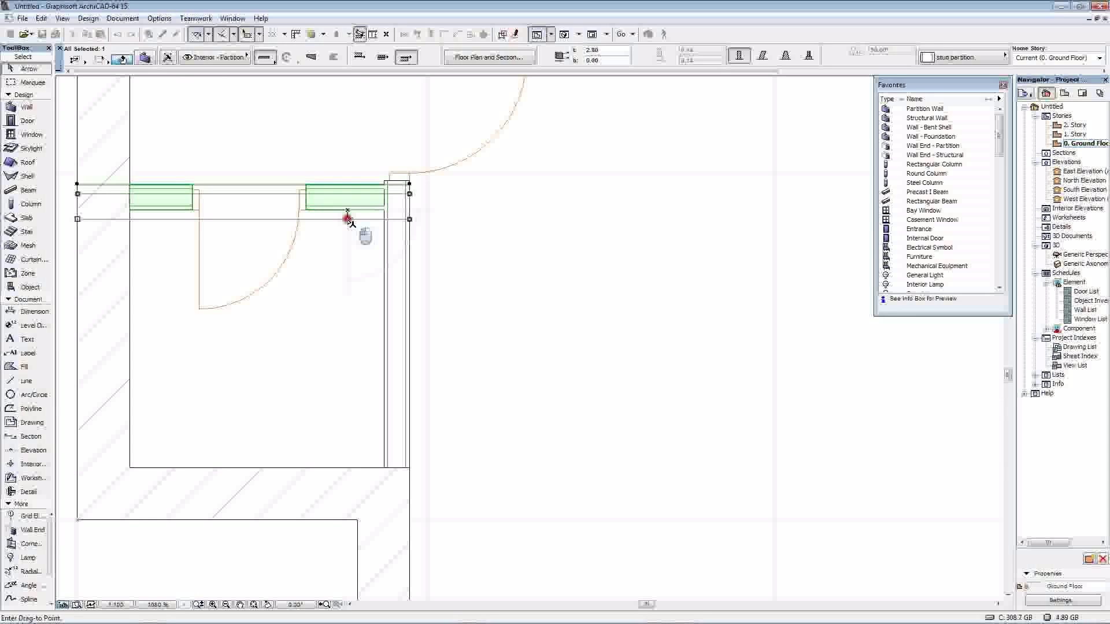
{"action": "key", "text": "shift+Down"}
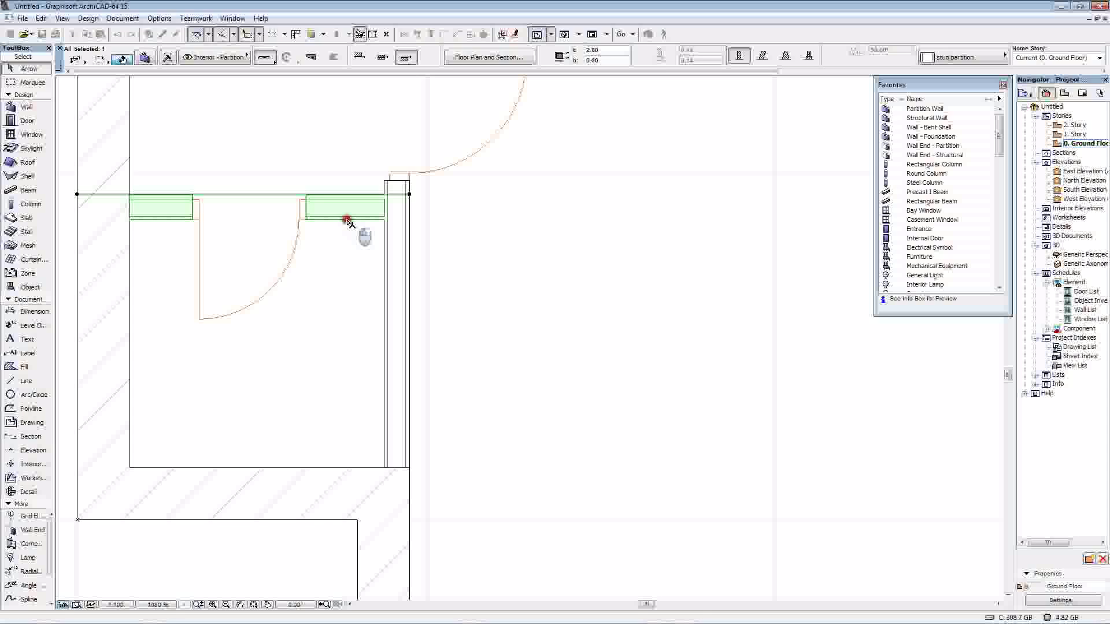
{"action": "key", "text": "Escape"}
Examine the clearances of the two doors above and below the long partition's junction and of the adjoining short partition
{"action": "scroll", "coordinate": [492, 237], "scroll_direction": "down", "scroll_amount": 4}
{"action": "middle_click_drag", "start_coordinate": [492, 237], "coordinate": [417, 258]}
{"action": "scroll", "coordinate": [441, 204], "scroll_direction": "up", "scroll_amount": 3}
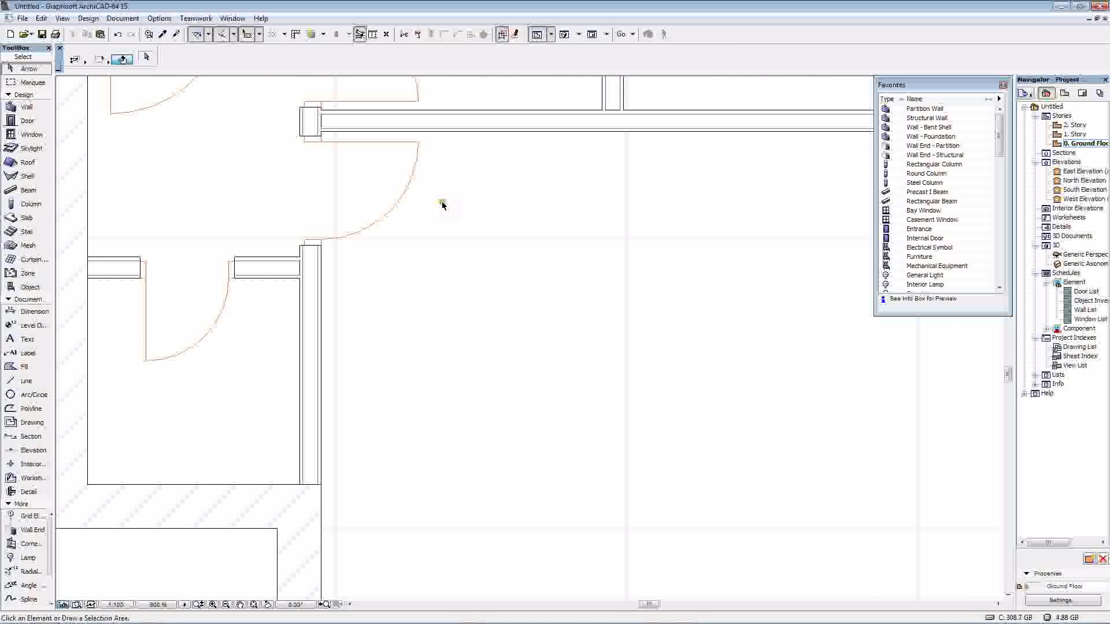
{"action": "middle_click_drag", "start_coordinate": [442, 205], "coordinate": [467, 313]}
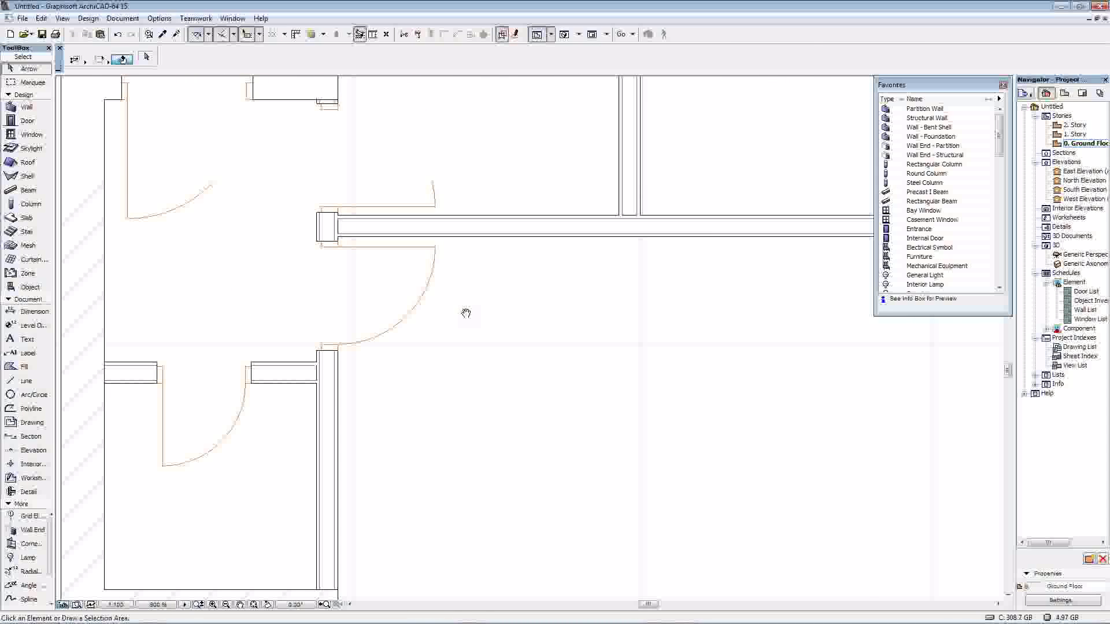
{"action": "scroll", "coordinate": [358, 162], "scroll_direction": "up", "scroll_amount": 4}
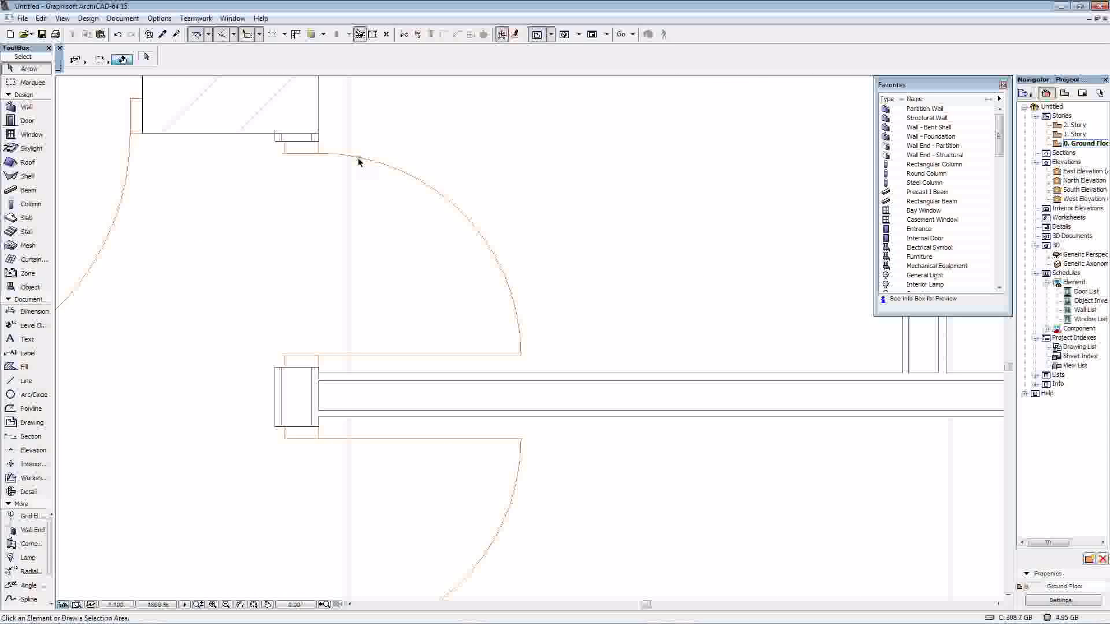
{"action": "scroll", "coordinate": [358, 162], "scroll_direction": "down", "scroll_amount": 5}
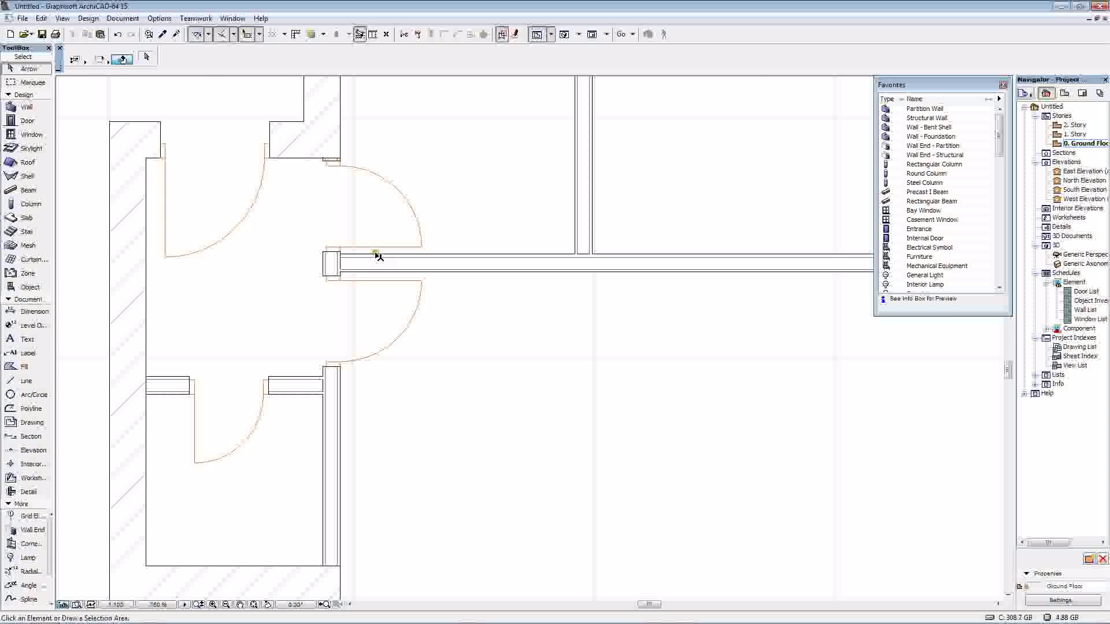
{"action": "scroll", "coordinate": [384, 251], "scroll_direction": "down", "scroll_amount": 2}
Move the notch's left vertical partition segment further left and stretch the notch's top segment to meet it
{"action": "middle_click_drag", "start_coordinate": [444, 226], "coordinate": [382, 315]}
{"action": "scroll", "coordinate": [382, 314], "scroll_direction": "down", "scroll_amount": 1}
{"action": "scroll", "coordinate": [437, 307], "scroll_direction": "up", "scroll_amount": 2}
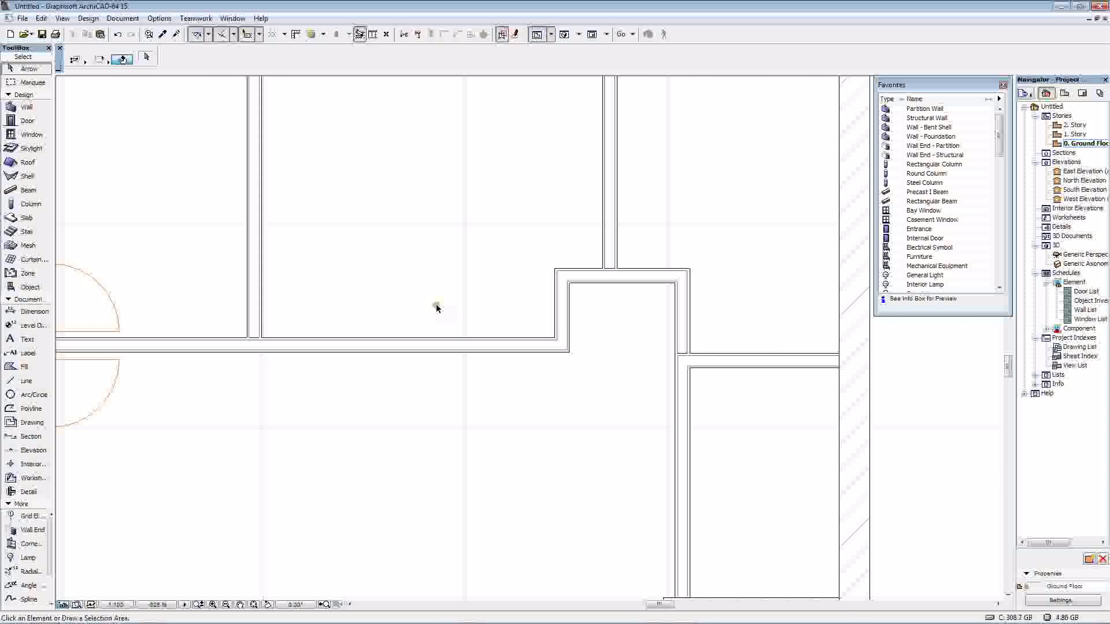
{"action": "left_click", "coordinate": [557, 311]}
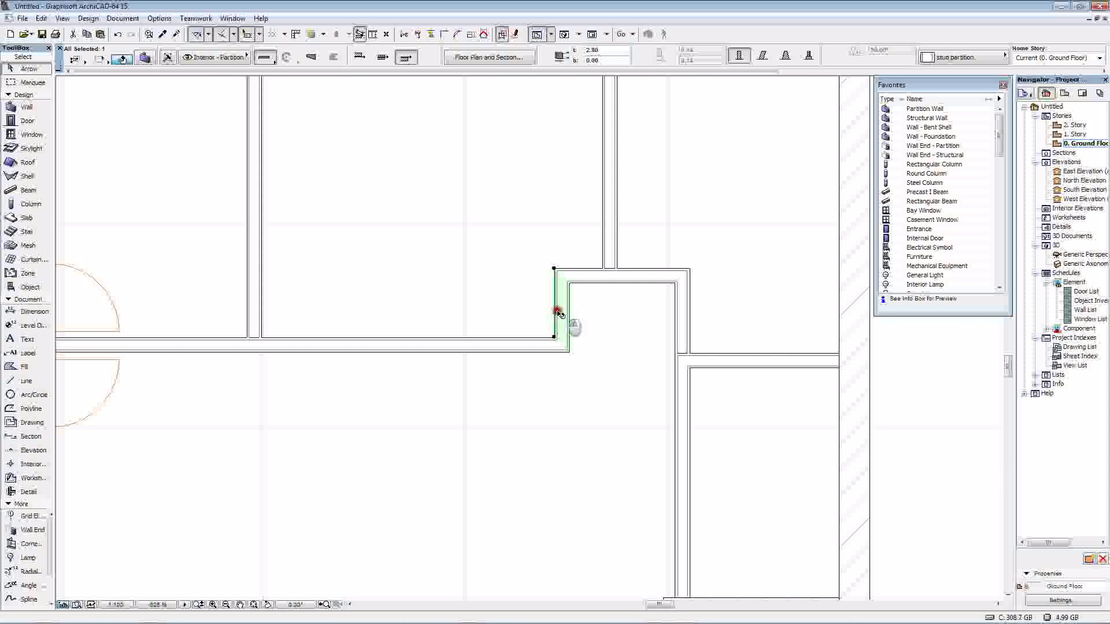
{"action": "left_click_drag", "start_coordinate": [558, 313], "coordinate": [518, 313]}
{"action": "left_click", "coordinate": [587, 280]}
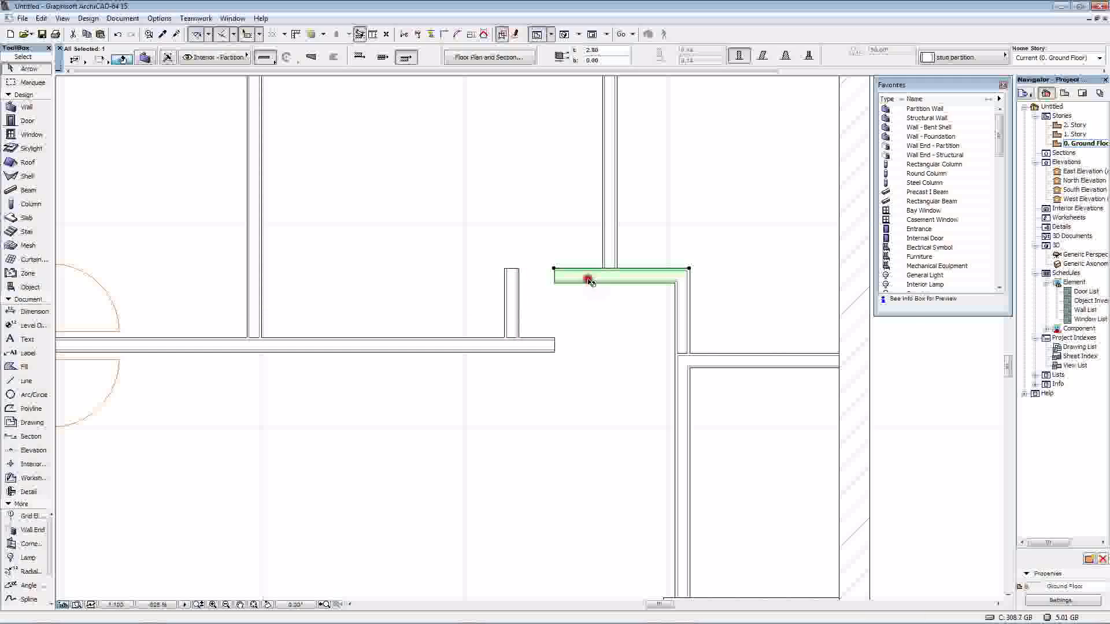
{"action": "left_click", "coordinate": [554, 269]}
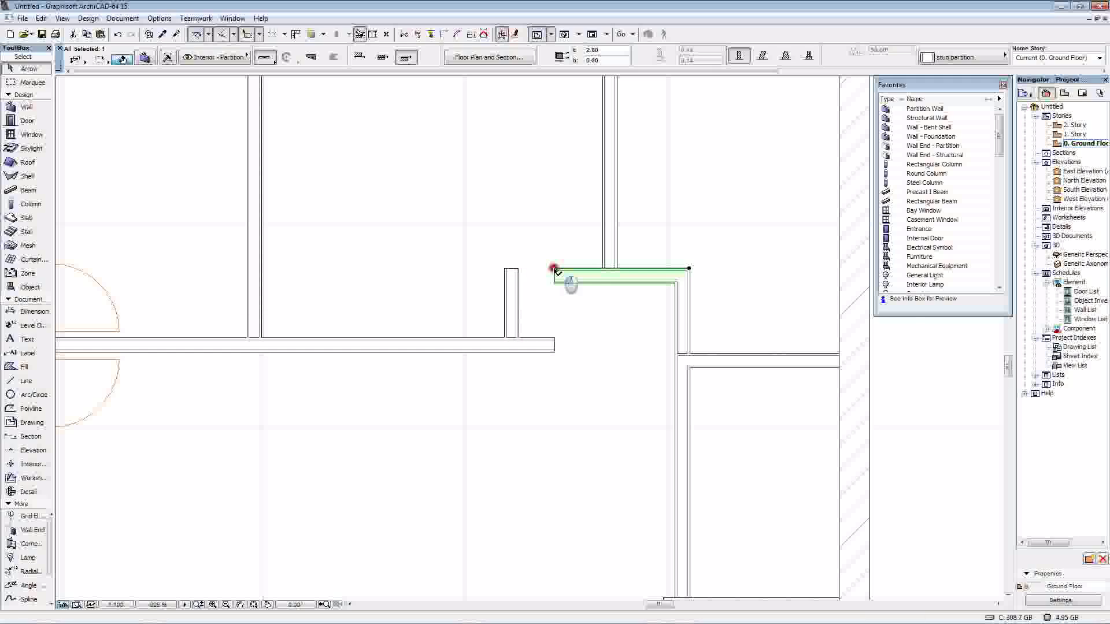
{"action": "left_click", "coordinate": [507, 269]}
Shorten the long horizontal partition so its right end meets the corner of the notch's left vertical segment
{"action": "left_click", "coordinate": [544, 347]}
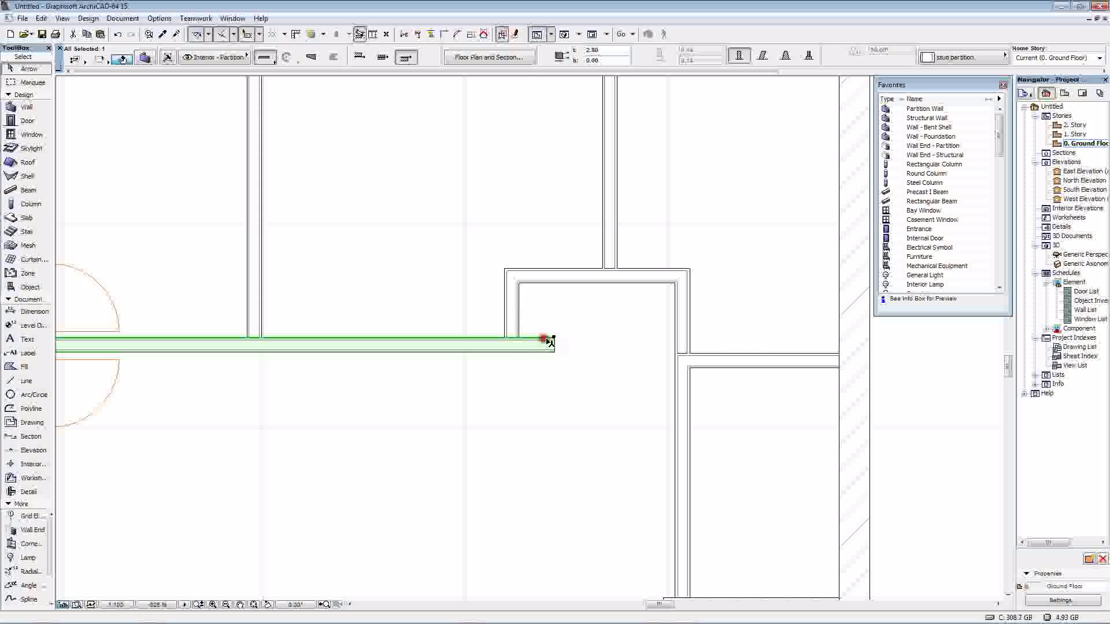
{"action": "left_click", "coordinate": [554, 340]}
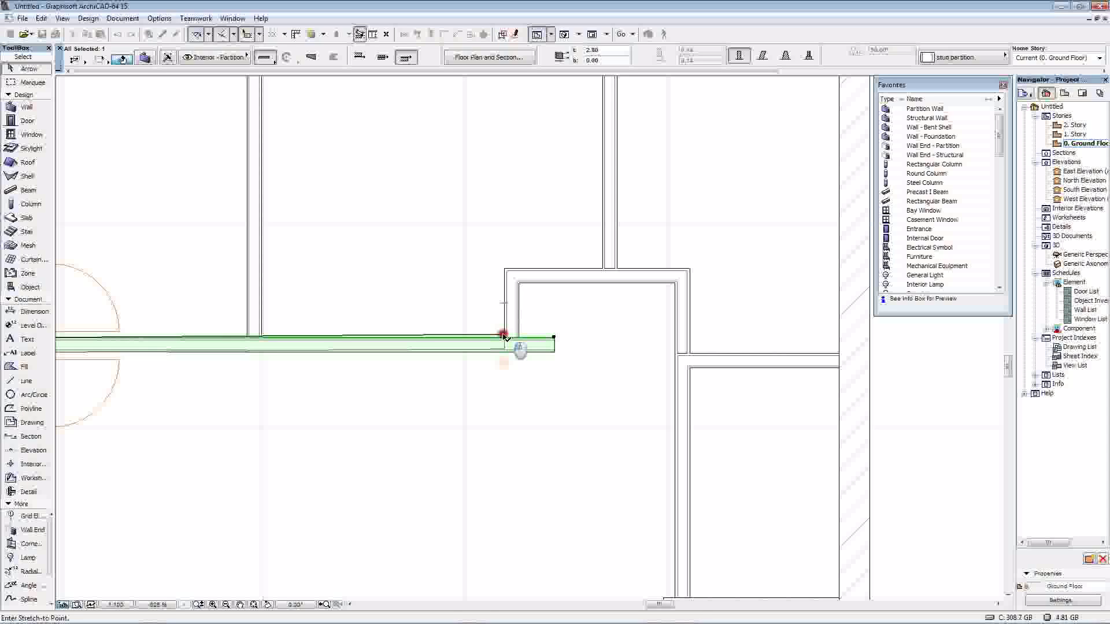
{"action": "left_click", "coordinate": [503, 336]}
{"action": "scroll", "coordinate": [568, 374], "scroll_direction": "down", "scroll_amount": 3}
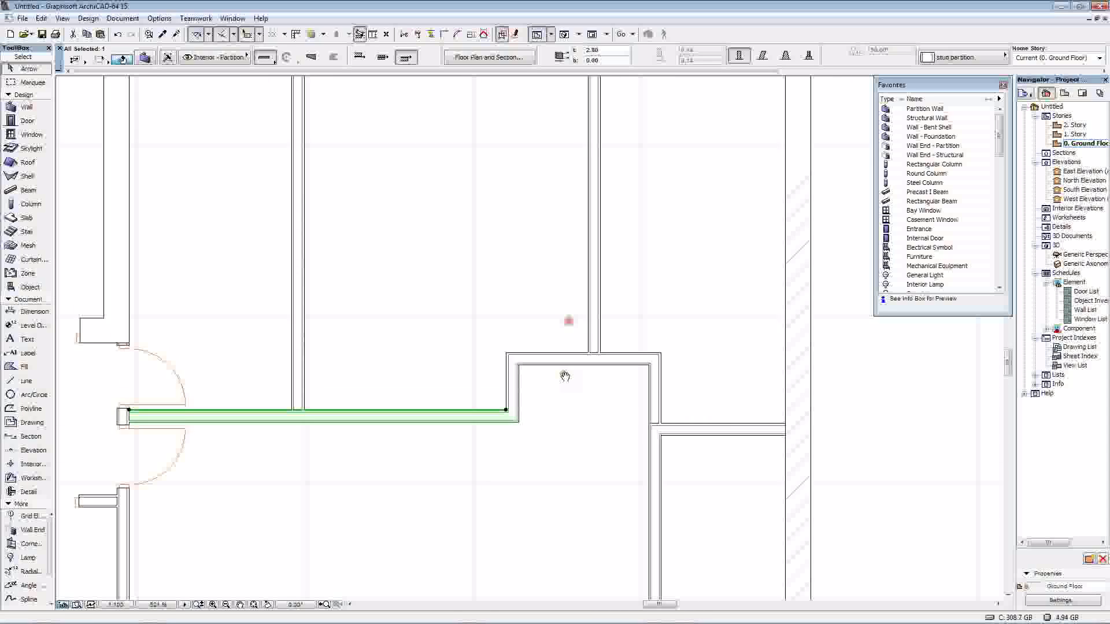
Shift the vertical partition above the notch slightly left, to about the middle of the notch's top segment
{"action": "scroll", "coordinate": [598, 282], "scroll_direction": "up", "scroll_amount": 3}
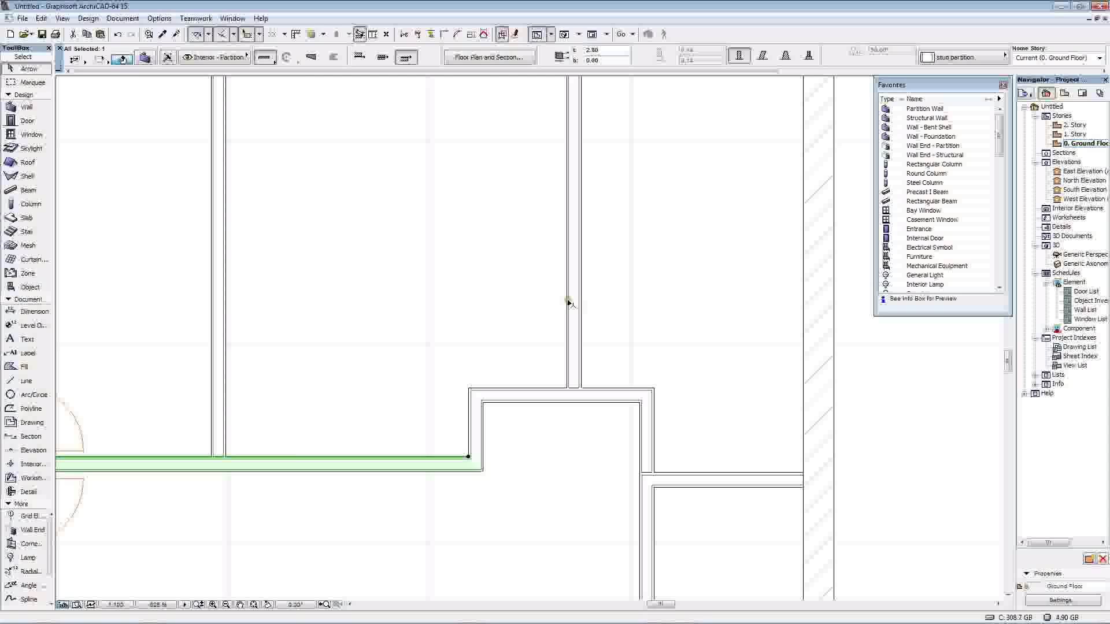
{"action": "left_click", "coordinate": [570, 302]}
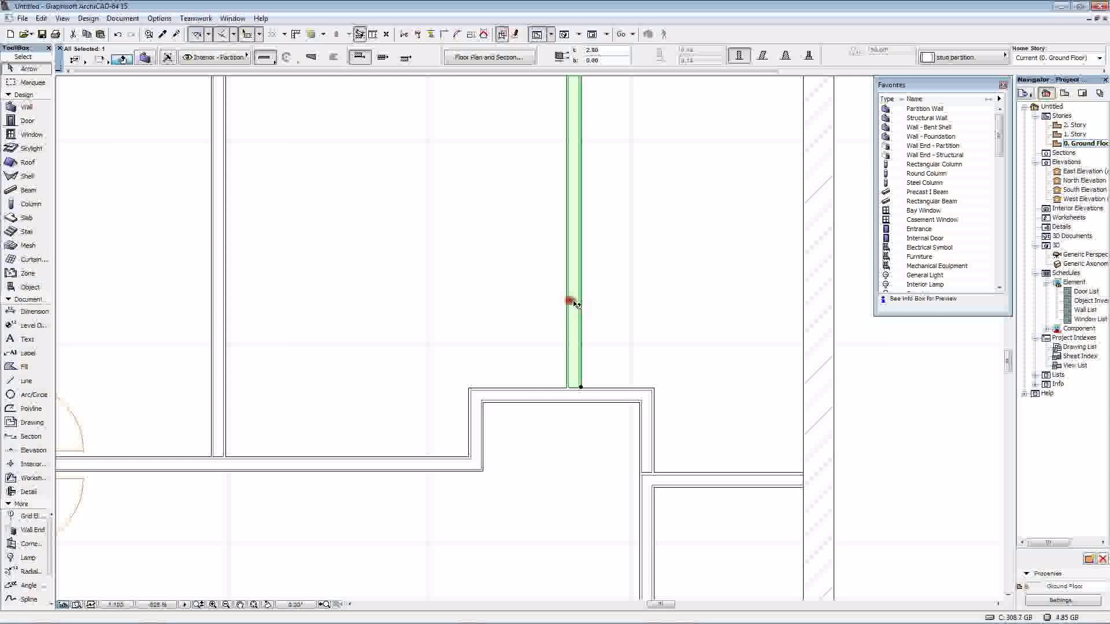
{"action": "left_click_drag", "start_coordinate": [574, 304], "coordinate": [569, 306]}
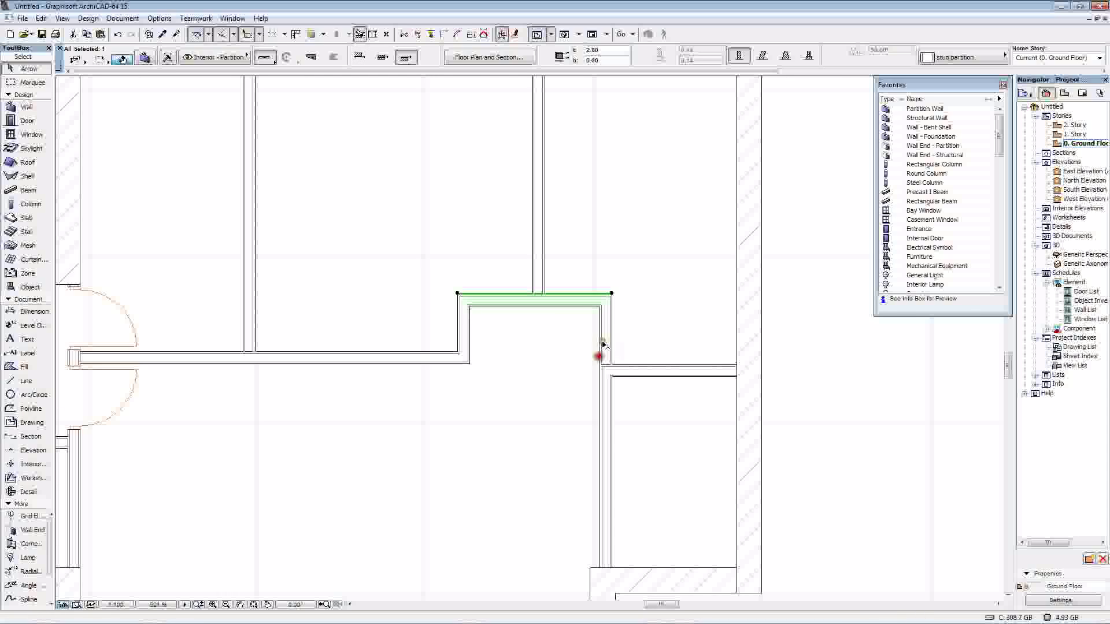
{"action": "left_click", "coordinate": [635, 282]}
Pick up the 0.65-wide door's parameters and place a matching door in the small lower-right room's vertical partition, swinging right into that room
{"action": "scroll", "coordinate": [636, 285], "scroll_direction": "down", "scroll_amount": 2}
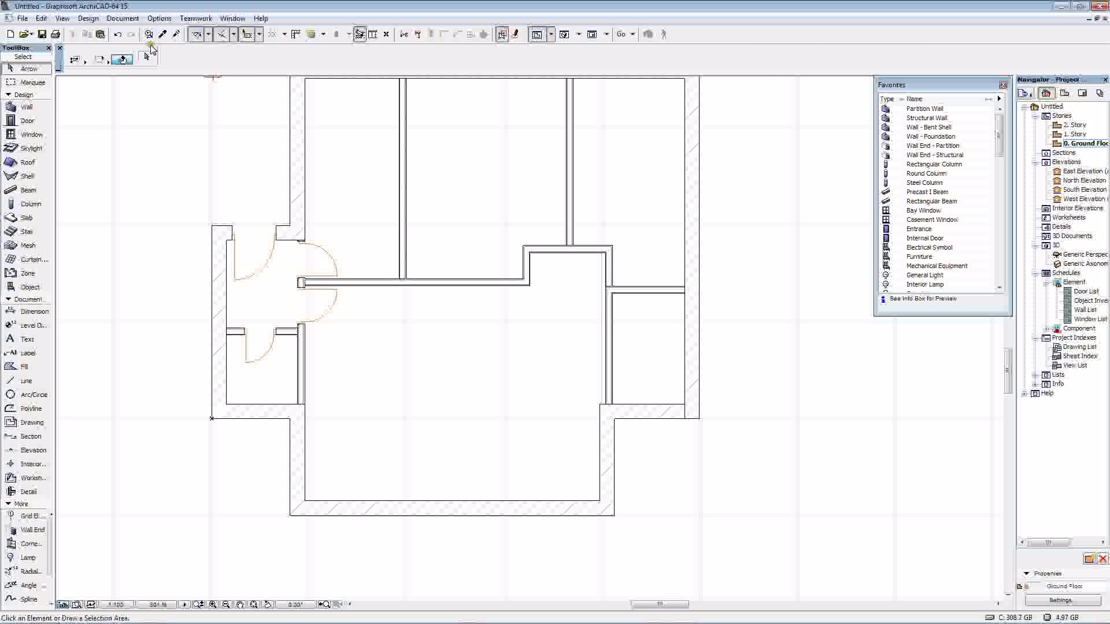
{"action": "left_click", "coordinate": [162, 34]}
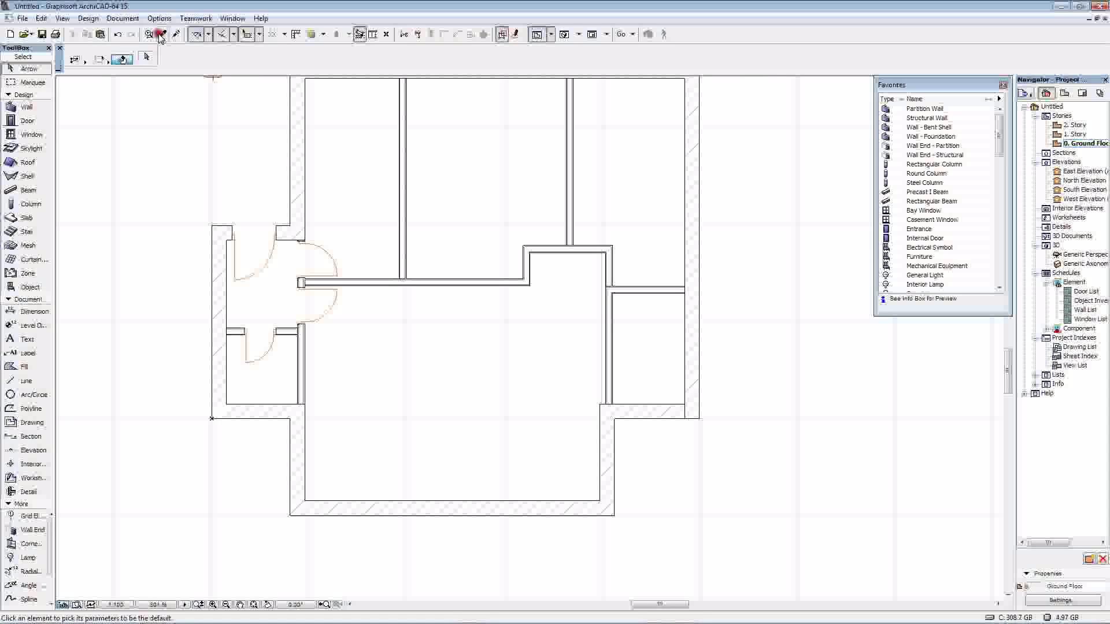
{"action": "left_click", "coordinate": [292, 332]}
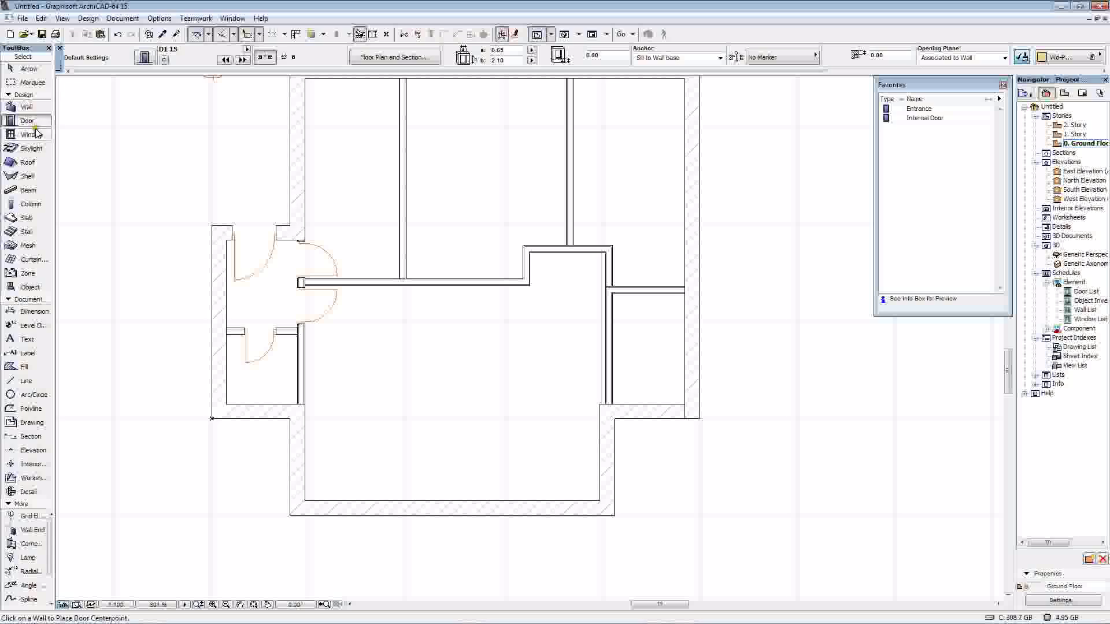
{"action": "left_click", "coordinate": [607, 334]}
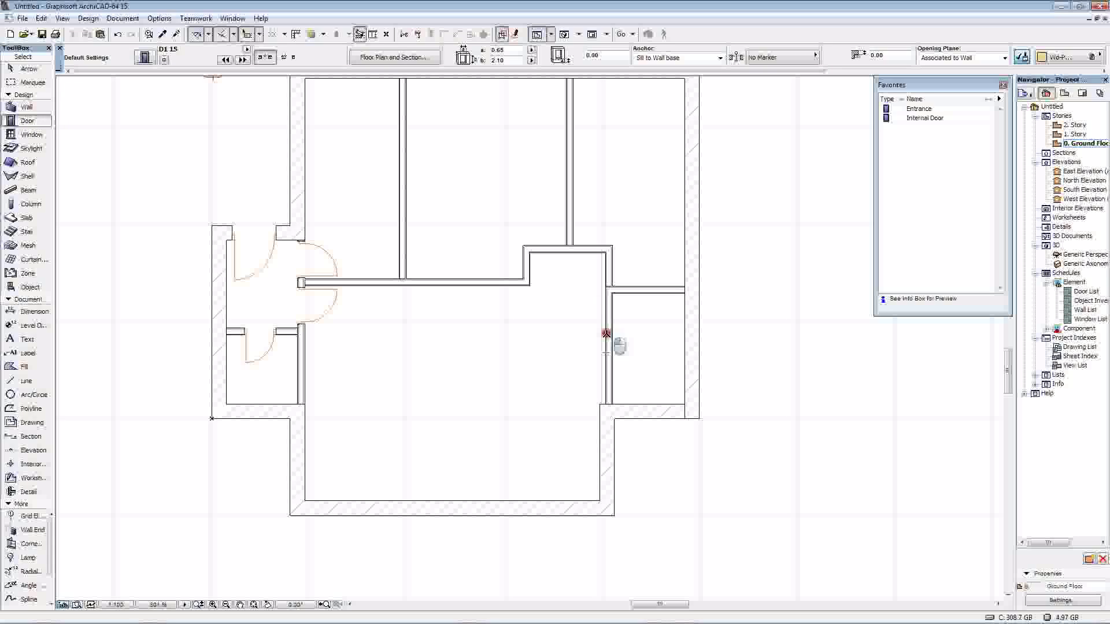
{"action": "left_click", "coordinate": [641, 320]}
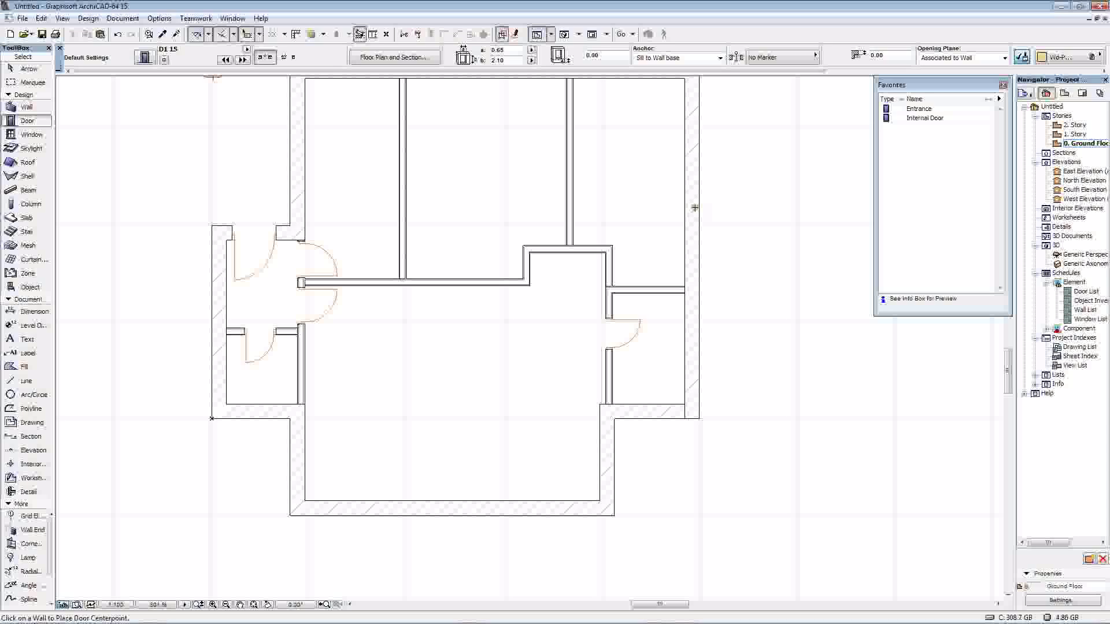
Pick up the 0.75-wide door's parameters and place two doors in the notch's top segment, one each side of the vertical partition, swinging upward
{"action": "key", "text": "alt"}
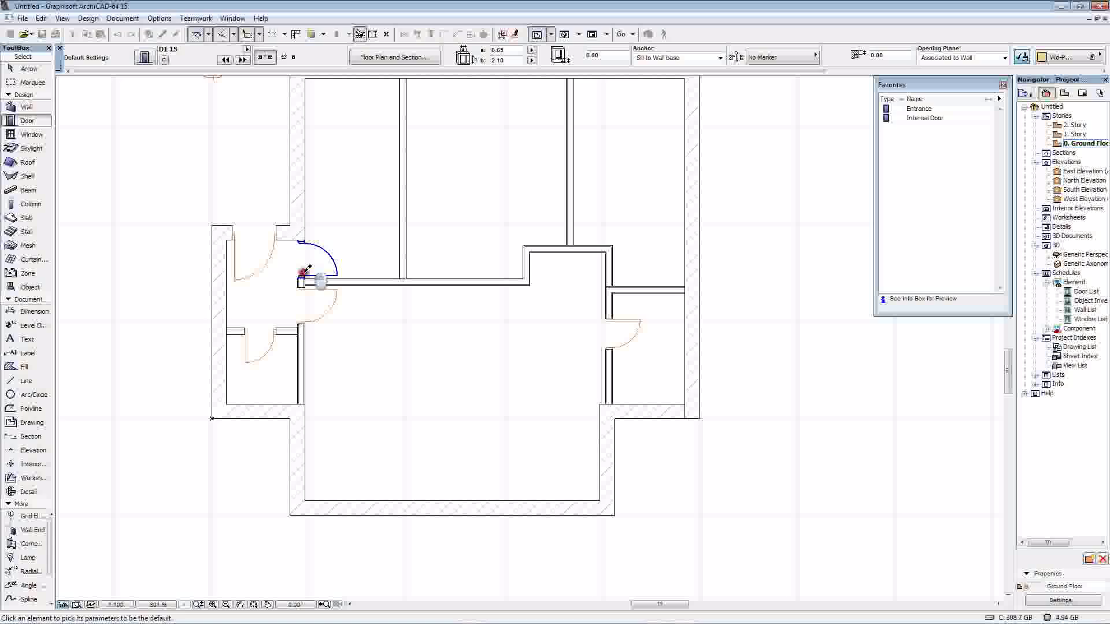
{"action": "left_click", "coordinate": [302, 272], "text": "alt"}
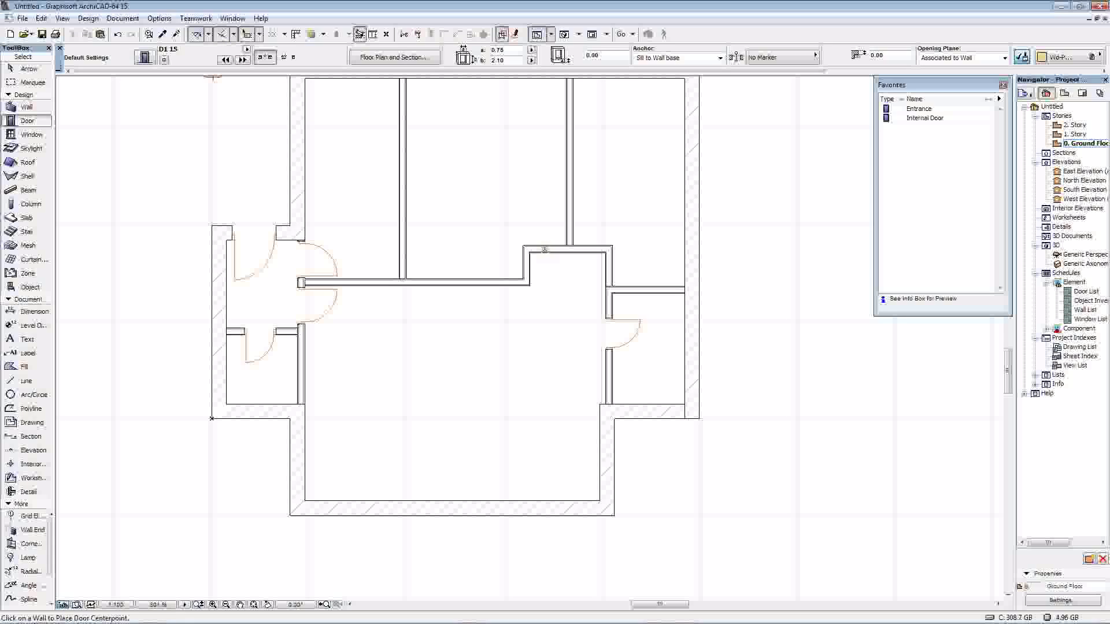
{"action": "left_click", "coordinate": [545, 249]}
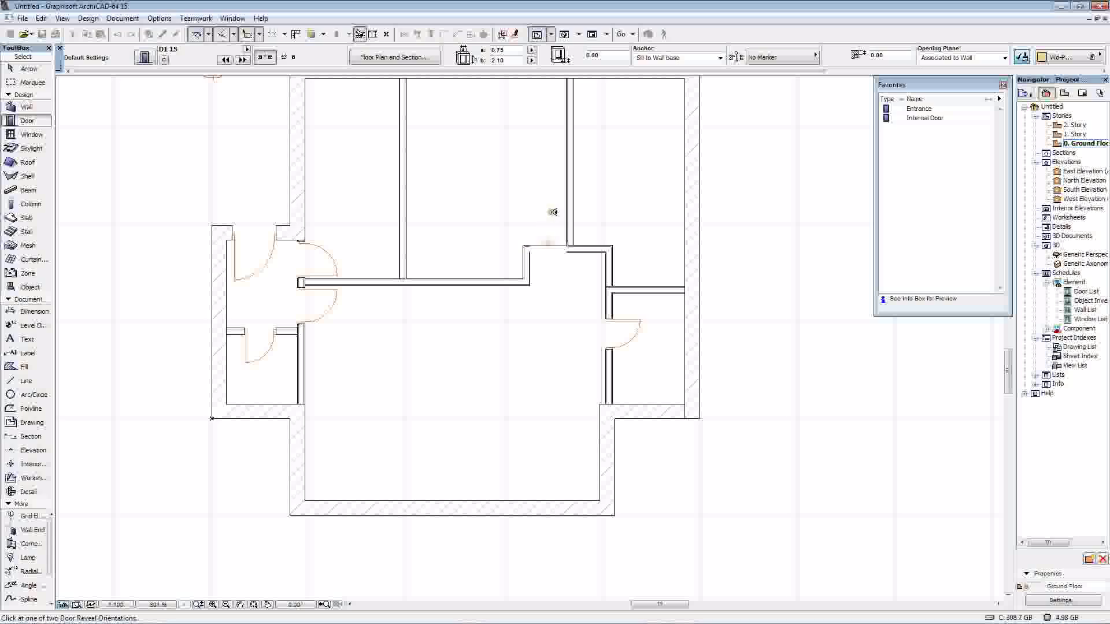
{"action": "left_click", "coordinate": [553, 212]}
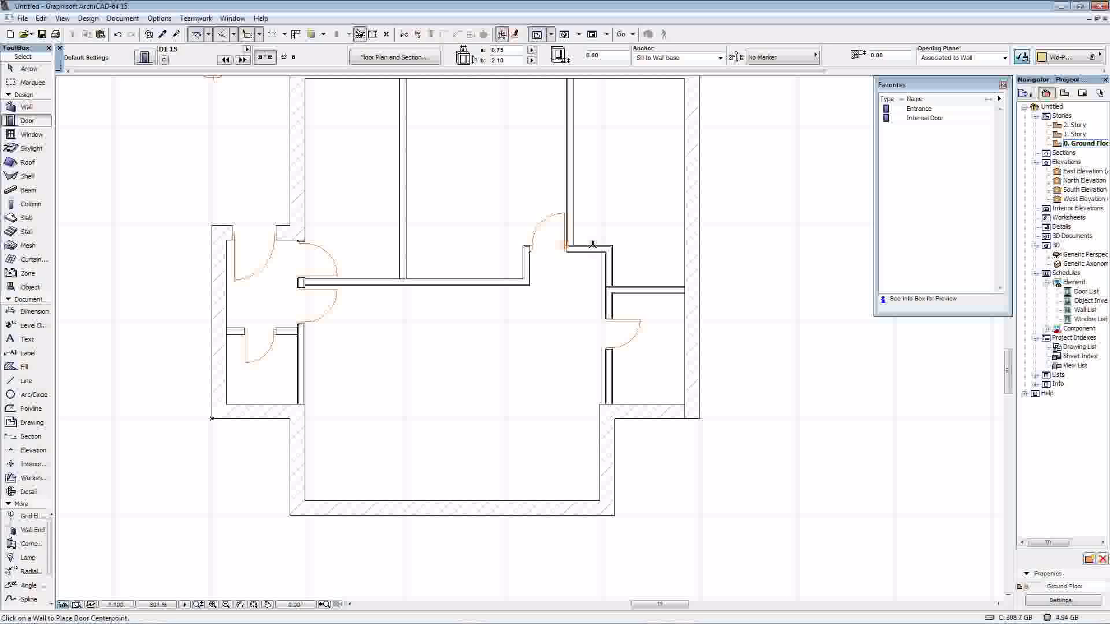
{"action": "left_click", "coordinate": [592, 246]}
{"action": "left_click", "coordinate": [579, 207]}
Move the notch's right vertical partition segment slightly right, away from the adjacent door
{"action": "scroll", "coordinate": [629, 212], "scroll_direction": "up", "scroll_amount": 5}
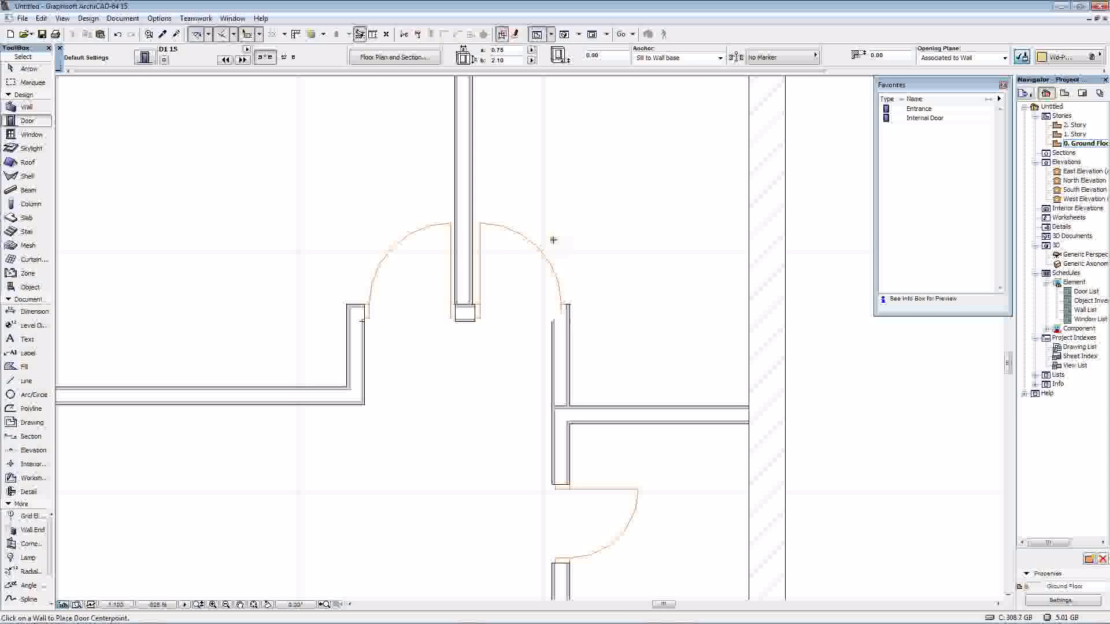
{"action": "scroll", "coordinate": [552, 240], "scroll_direction": "up", "scroll_amount": 1}
{"action": "left_click", "coordinate": [40, 70]}
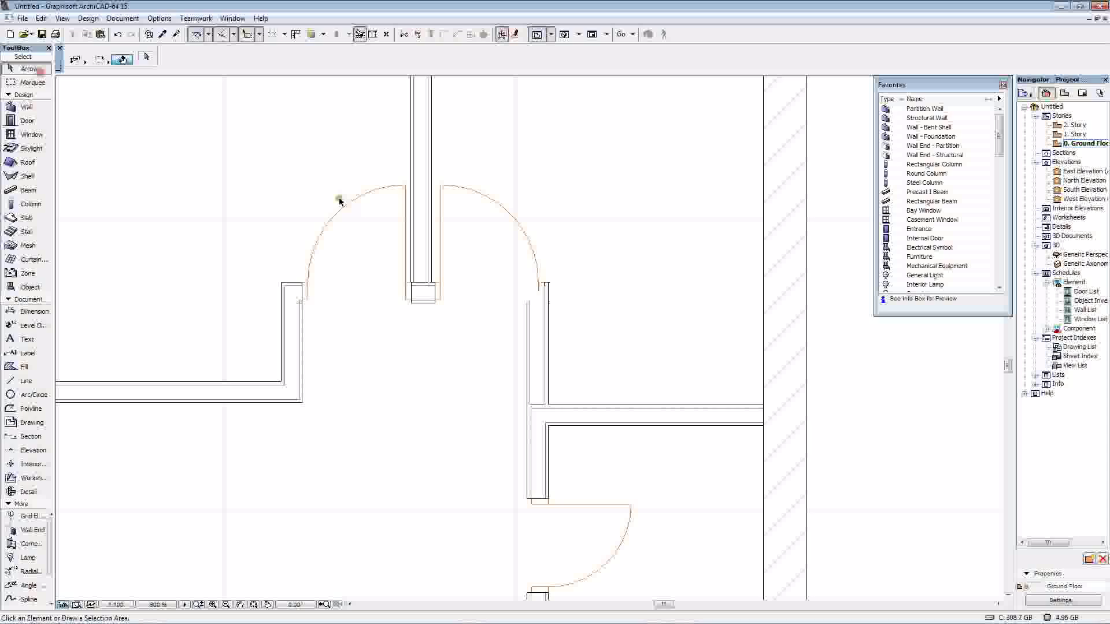
{"action": "left_click", "coordinate": [548, 329]}
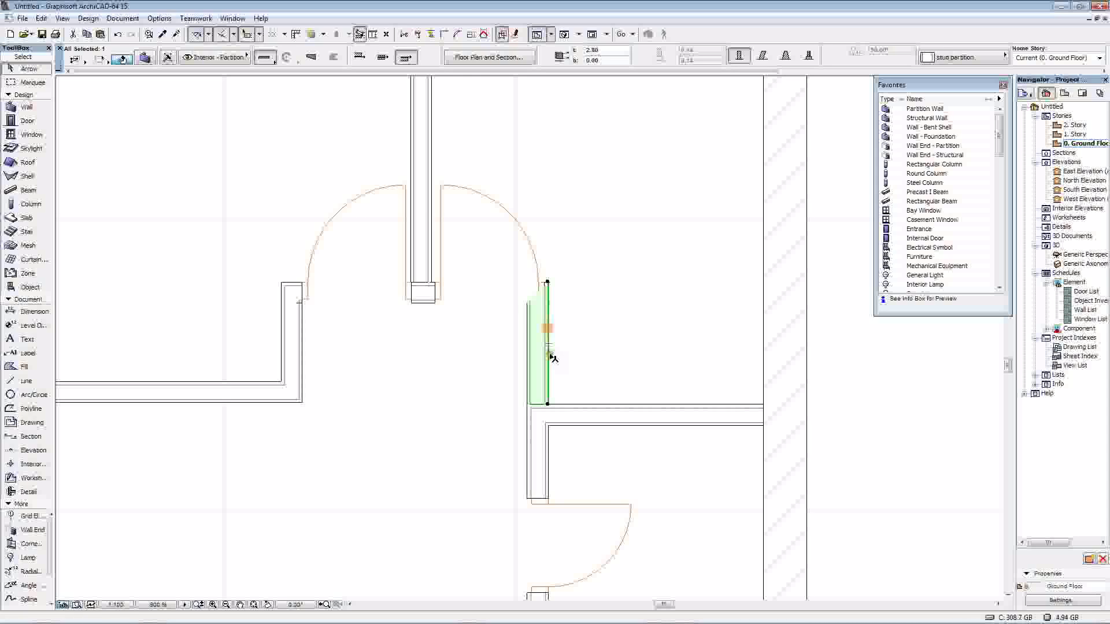
{"action": "left_click_drag", "start_coordinate": [550, 354], "coordinate": [574, 354]}
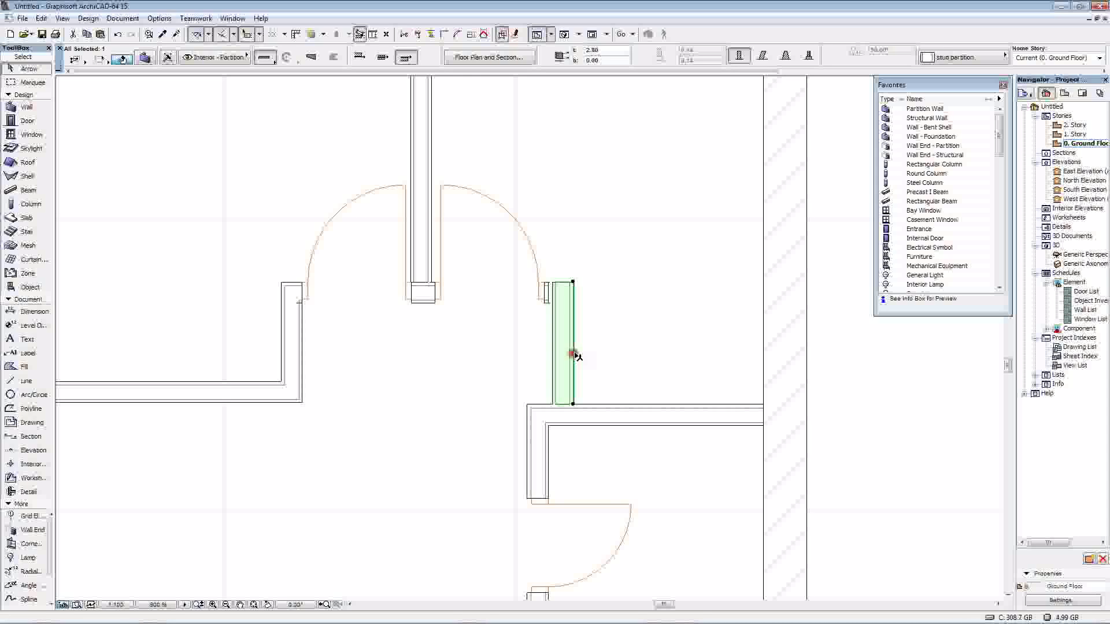
Move the notch's right vertical partition a little farther right and stretch the top segment's right end to its outer corner
{"action": "middle_click_drag", "start_coordinate": [577, 355], "coordinate": [576, 335]}
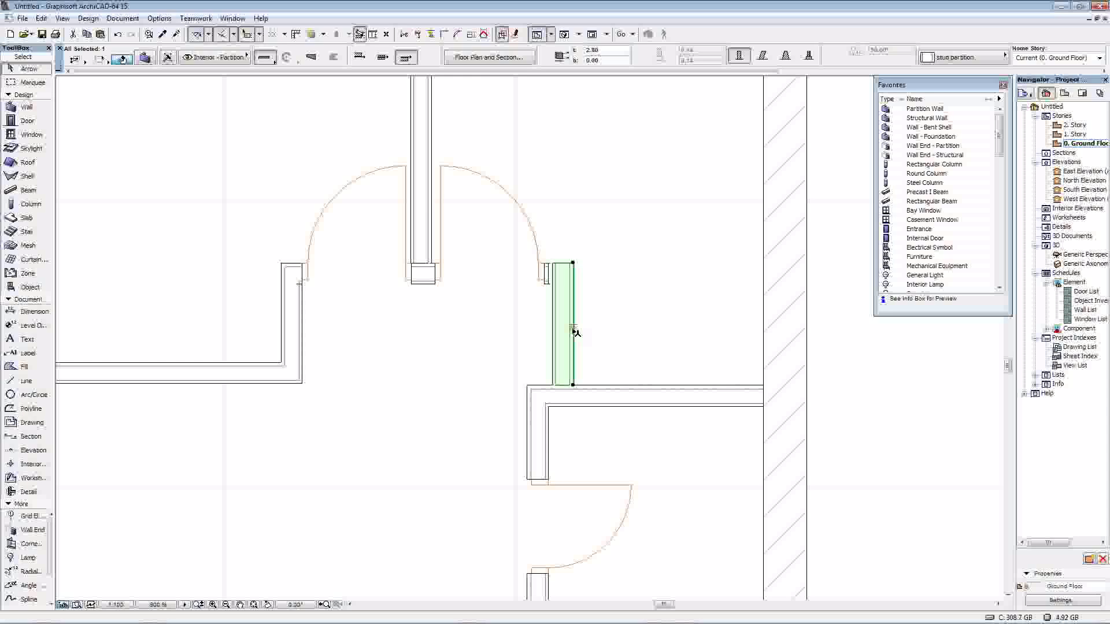
{"action": "left_click_drag", "start_coordinate": [573, 330], "coordinate": [585, 329]}
{"action": "scroll", "coordinate": [555, 297], "scroll_direction": "up", "scroll_amount": 3}
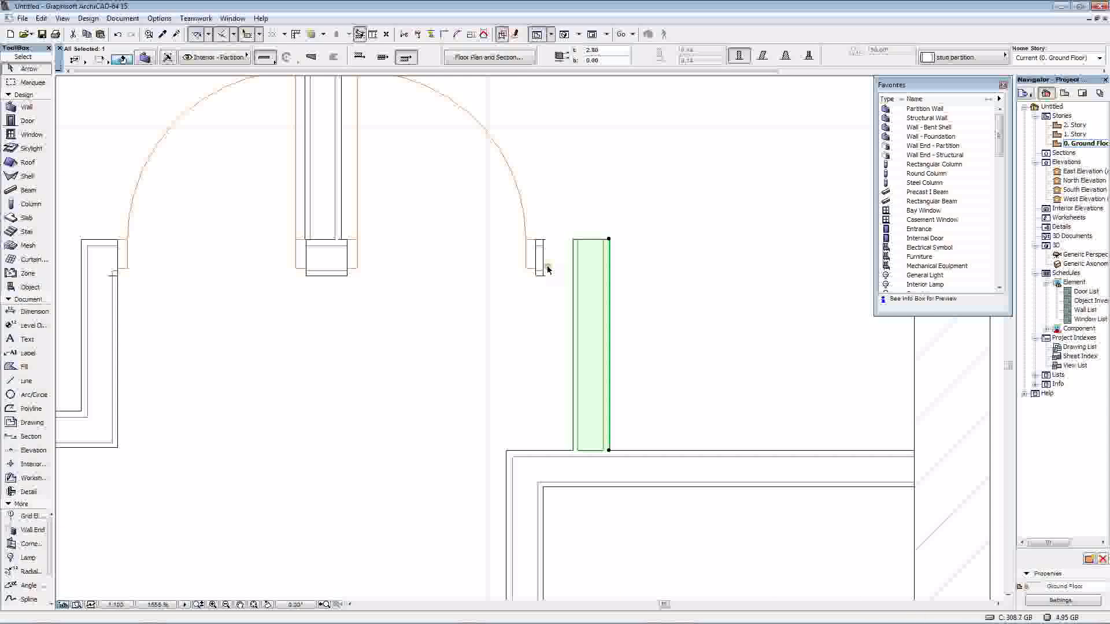
{"action": "left_click", "coordinate": [544, 270]}
{"action": "left_click", "coordinate": [543, 239]}
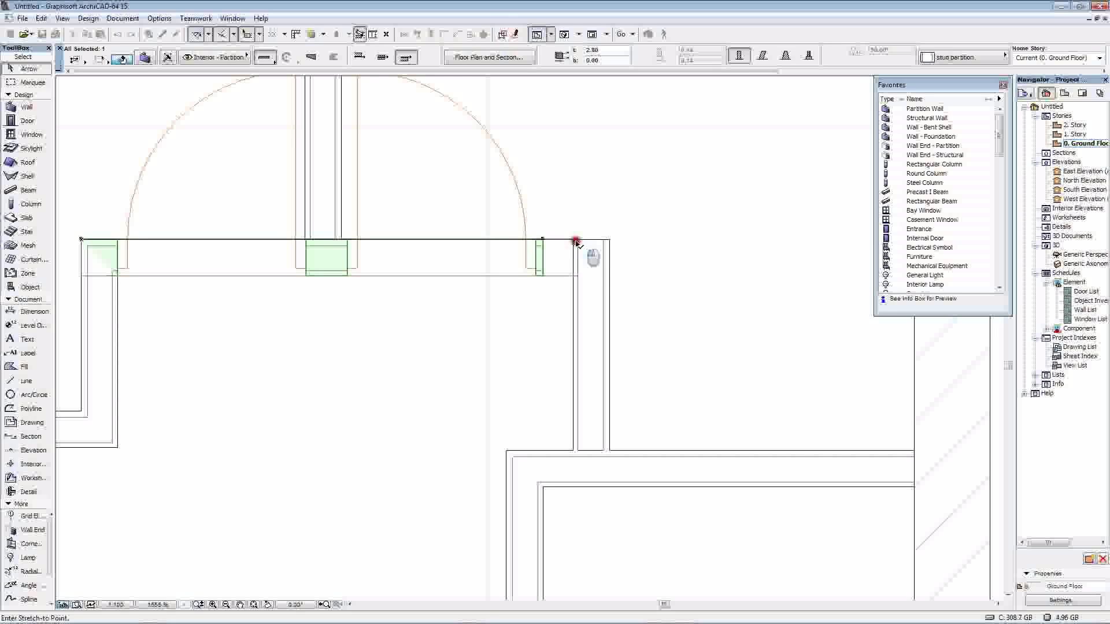
{"action": "left_click_drag", "start_coordinate": [577, 241], "coordinate": [609, 240]}
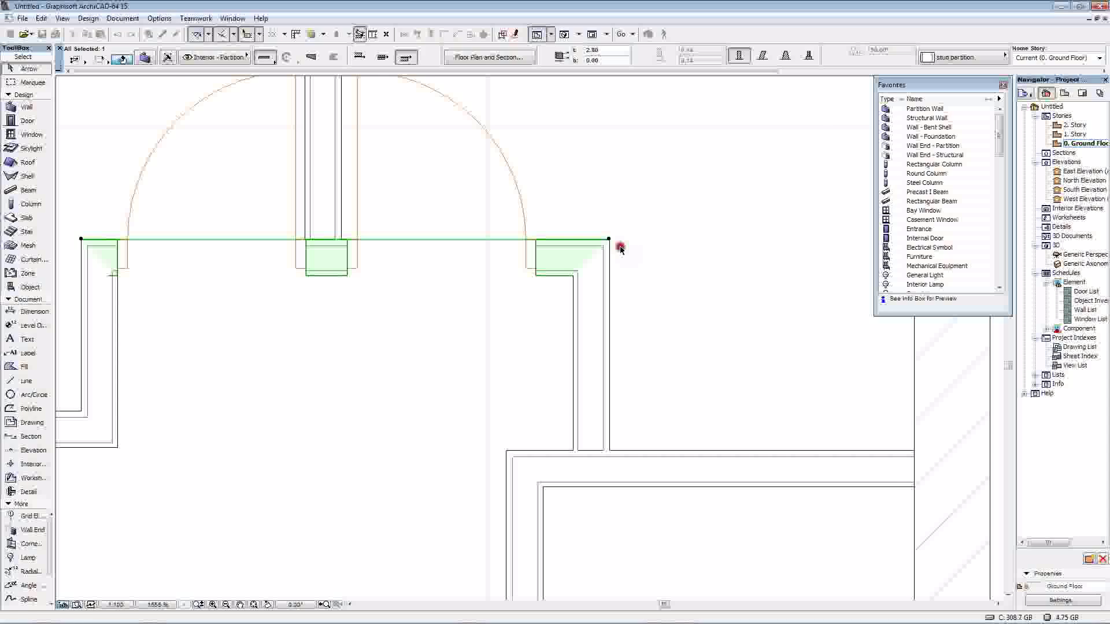
{"action": "left_click", "coordinate": [620, 247]}
Move the notch's left vertical partition slightly left and pull the adjoining horizontal partition's end back to meet it
{"action": "middle_click_drag", "start_coordinate": [381, 235], "coordinate": [652, 303]}
{"action": "left_click", "coordinate": [370, 384]}
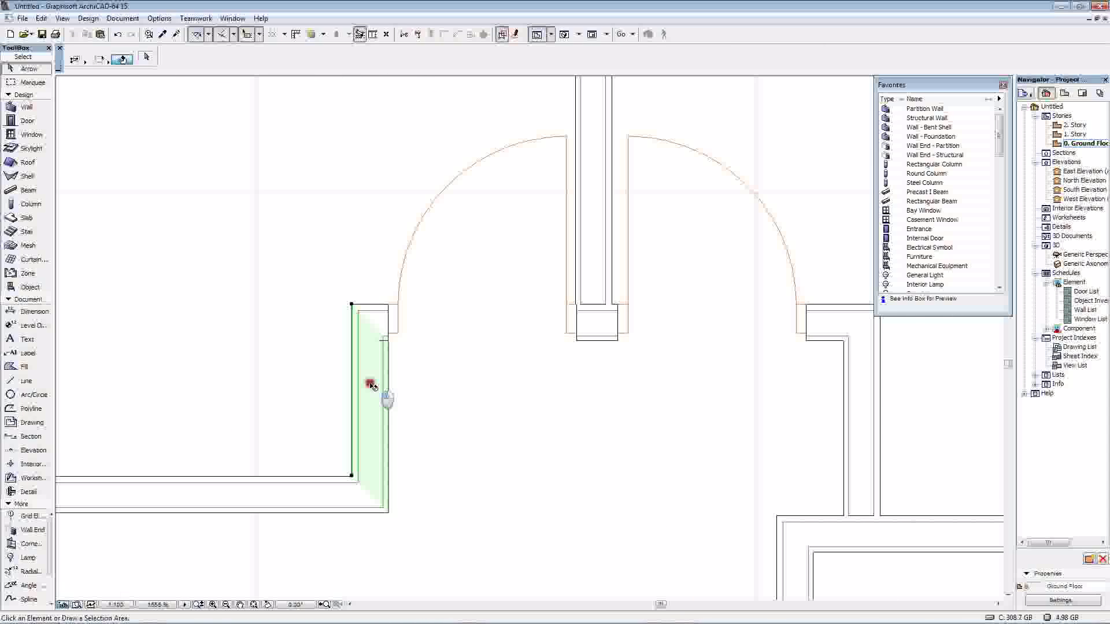
{"action": "left_click_drag", "start_coordinate": [370, 384], "coordinate": [343, 398]}
{"action": "left_click", "coordinate": [352, 479]}
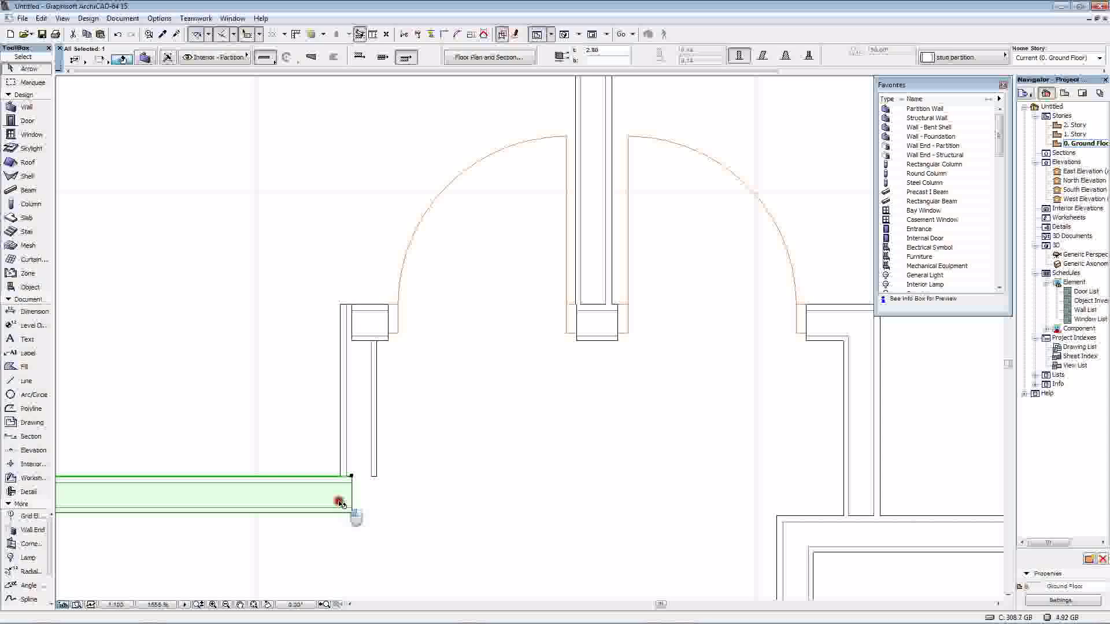
{"action": "left_click_drag", "start_coordinate": [353, 478], "coordinate": [373, 476]}
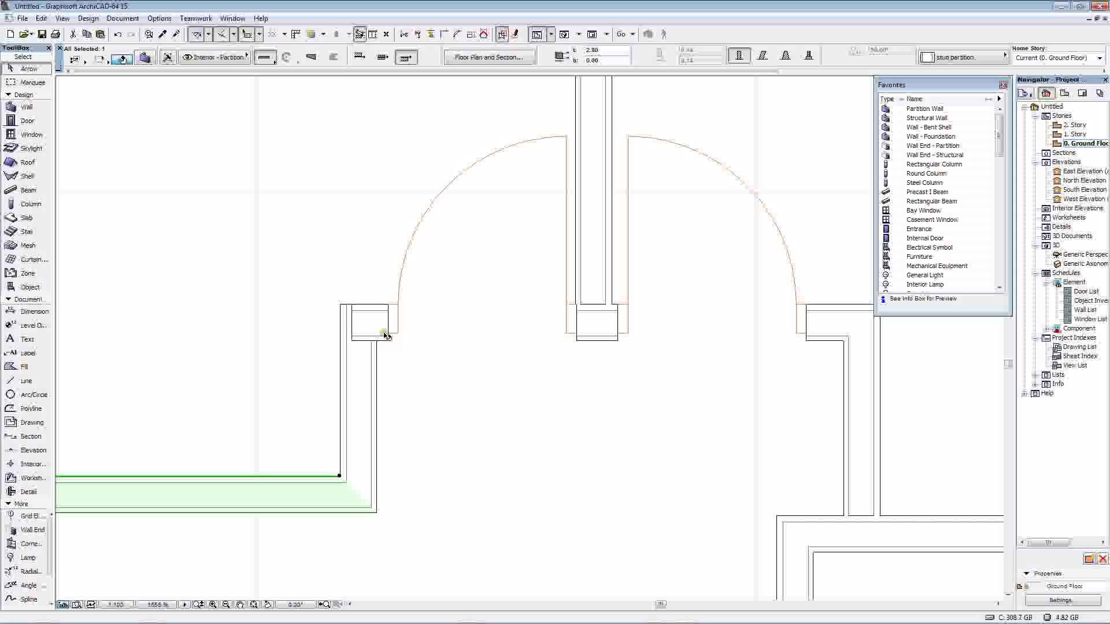
Stretch the left end of the notch's top segment to the outer corner of the left vertical partition
{"action": "scroll", "coordinate": [387, 336], "scroll_direction": "up", "scroll_amount": 2}
{"action": "left_click", "coordinate": [349, 301]}
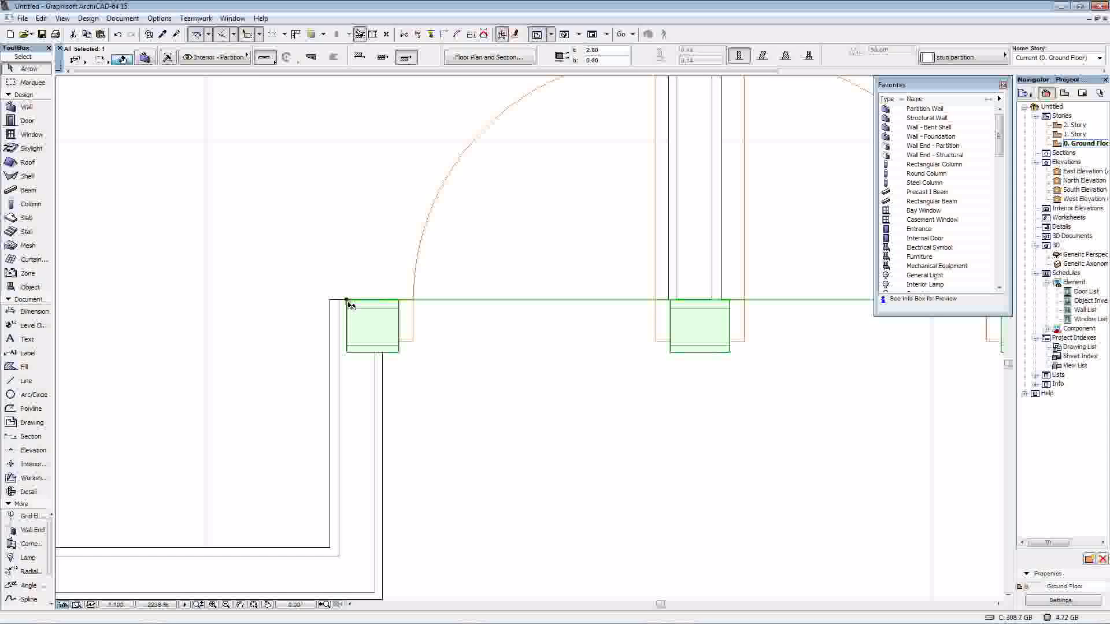
{"action": "left_click_drag", "start_coordinate": [349, 301], "coordinate": [329, 303]}
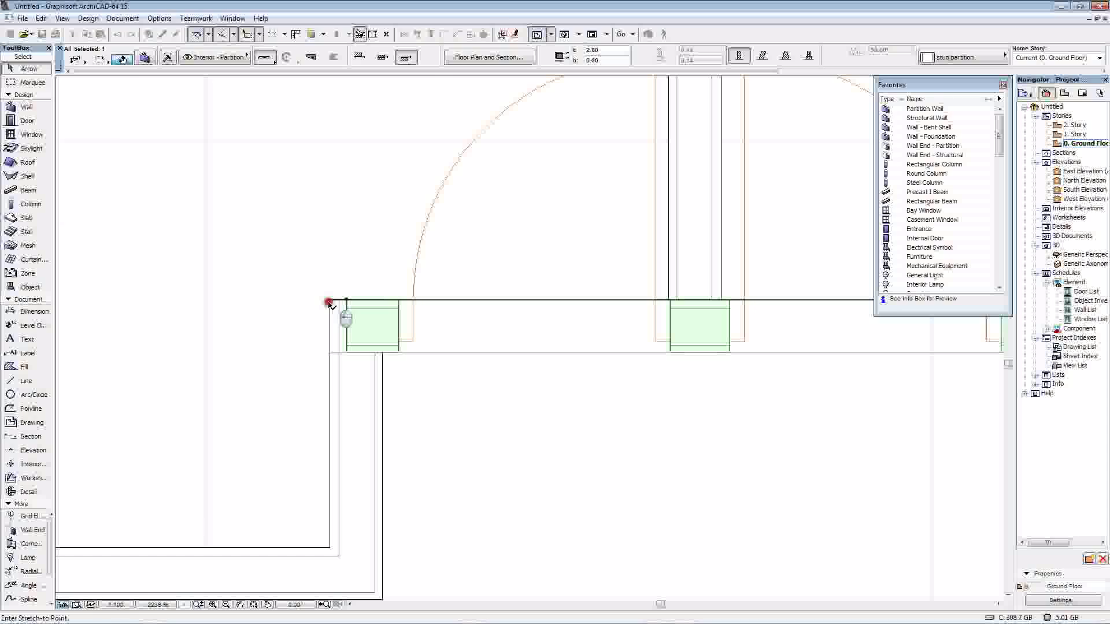
{"action": "left_click", "coordinate": [329, 303]}
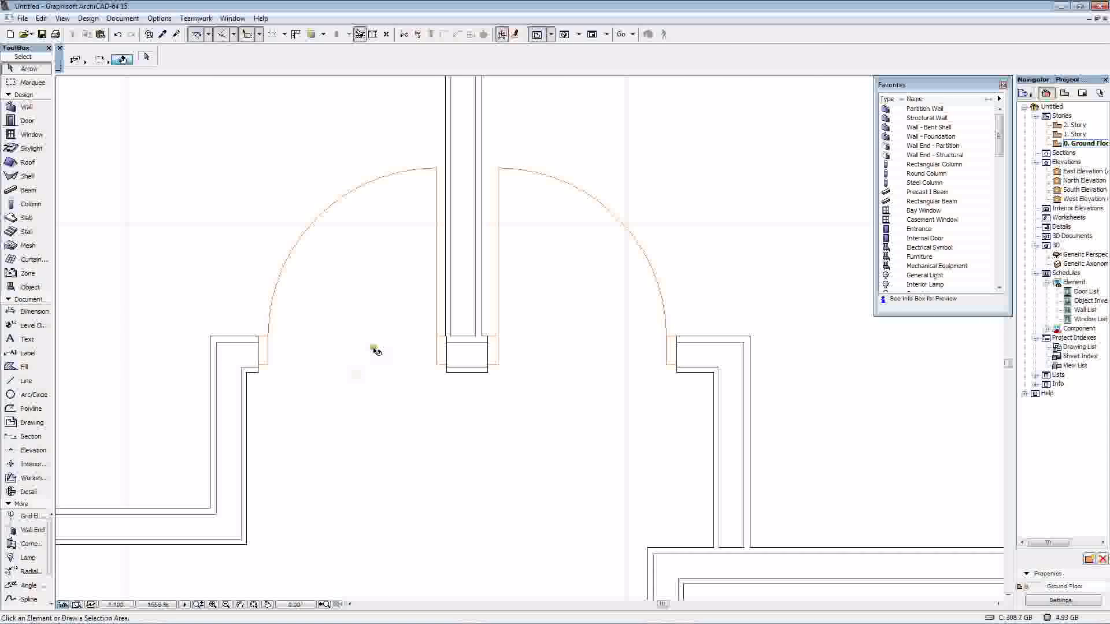
Shift the left door in the notch's top segment slightly left, away from the middle partition
{"action": "scroll", "coordinate": [375, 350], "scroll_direction": "up", "scroll_amount": 3}
{"action": "left_click", "coordinate": [312, 359]}
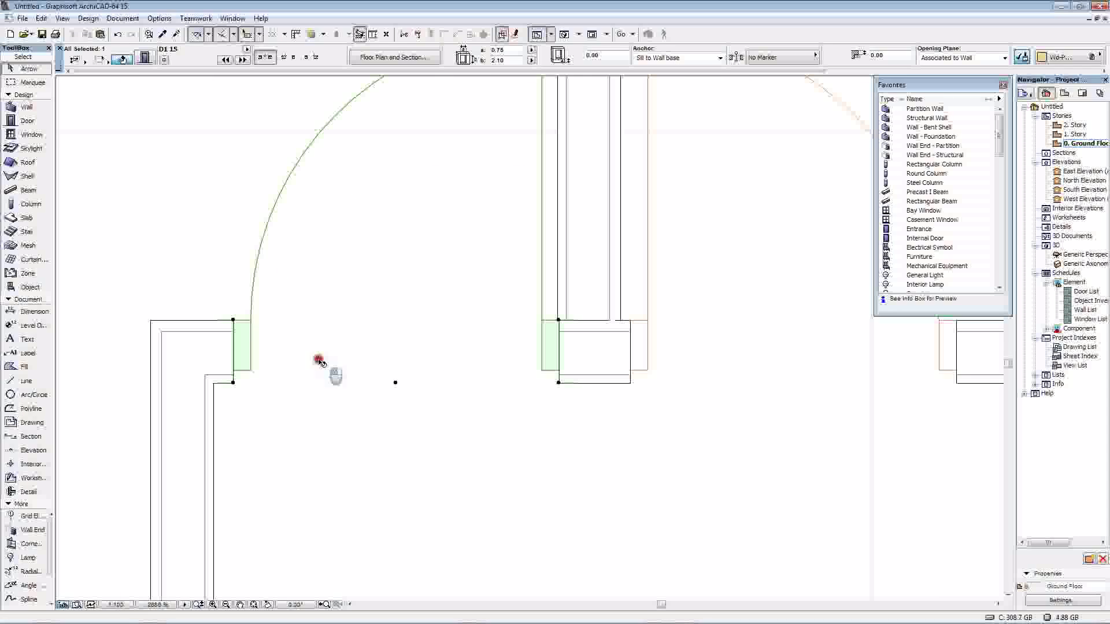
{"action": "left_click", "coordinate": [396, 384]}
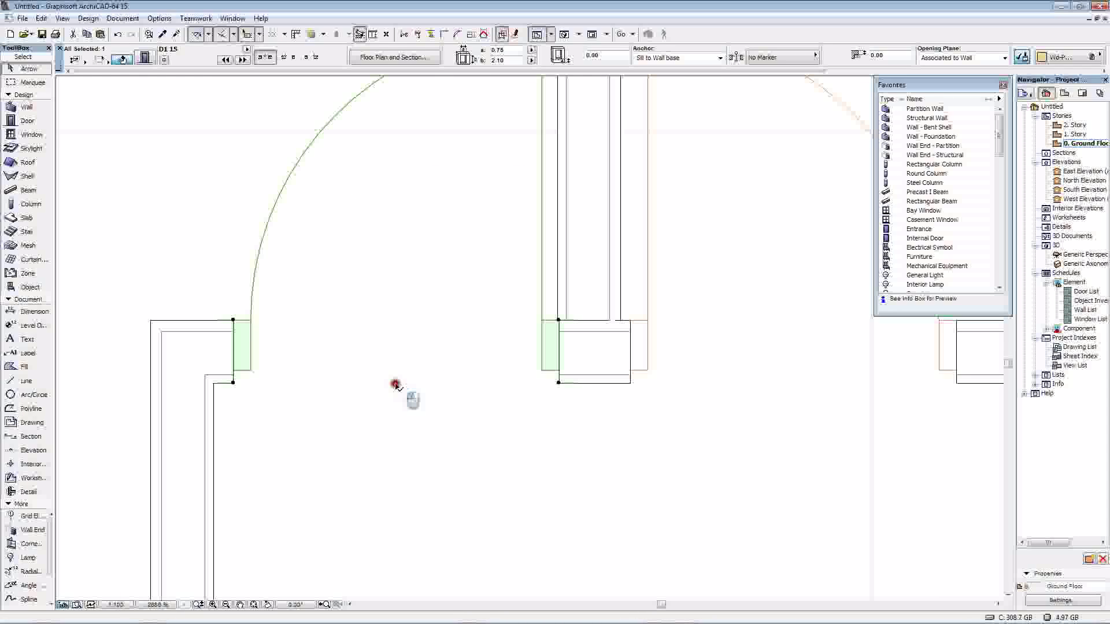
{"action": "left_click", "coordinate": [388, 386]}
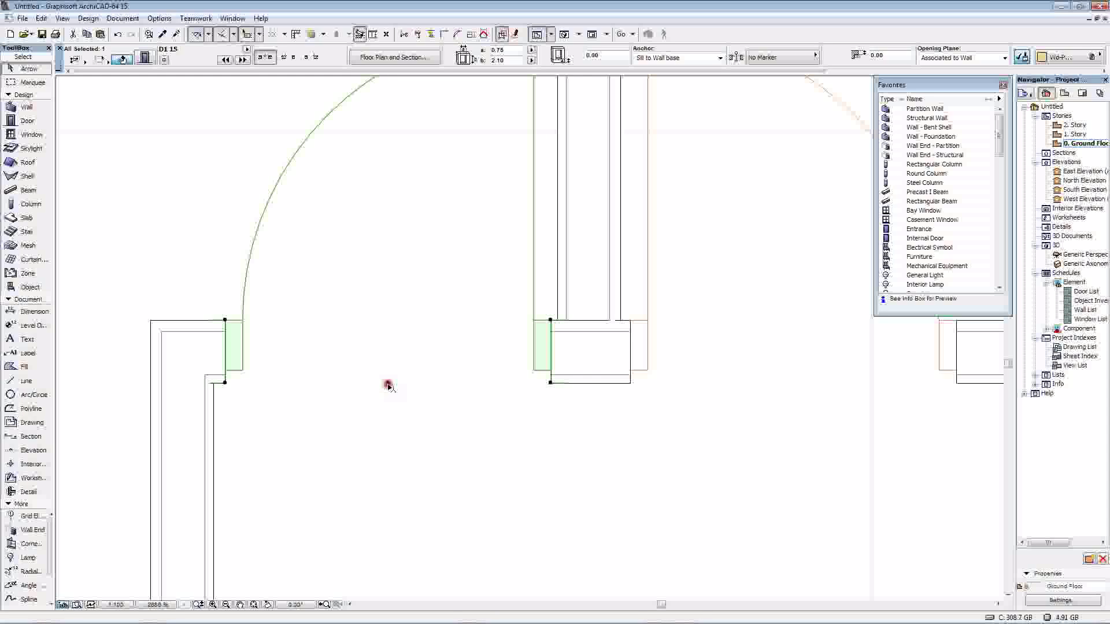
{"action": "scroll", "coordinate": [436, 385], "scroll_direction": "down", "scroll_amount": 3}
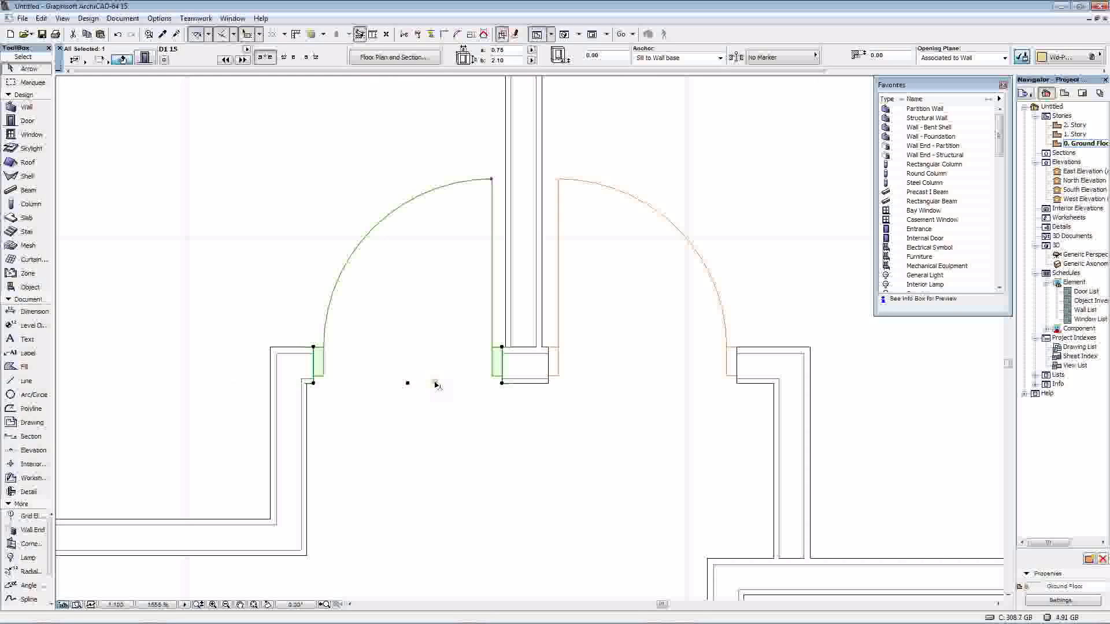
Move the small room's vertical partition with its door right, in line with the notch's right segment, and shorten the horizontal partition to it
{"action": "scroll", "coordinate": [484, 257], "scroll_direction": "down", "scroll_amount": 5}
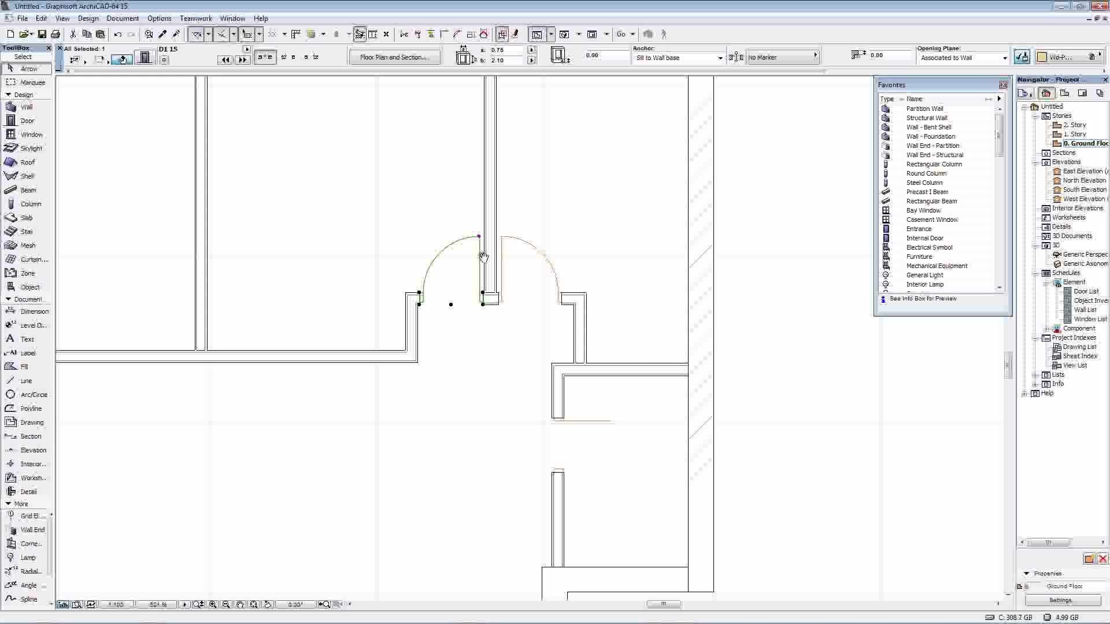
{"action": "scroll", "coordinate": [505, 321], "scroll_direction": "up", "scroll_amount": 3}
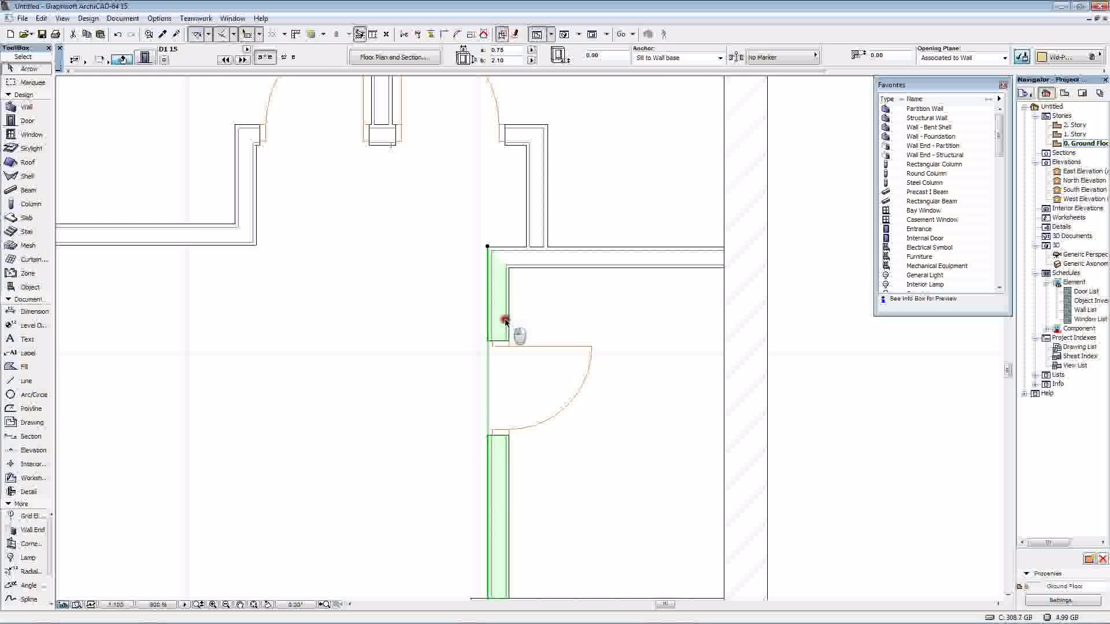
{"action": "left_click_drag", "start_coordinate": [505, 320], "coordinate": [544, 321]}
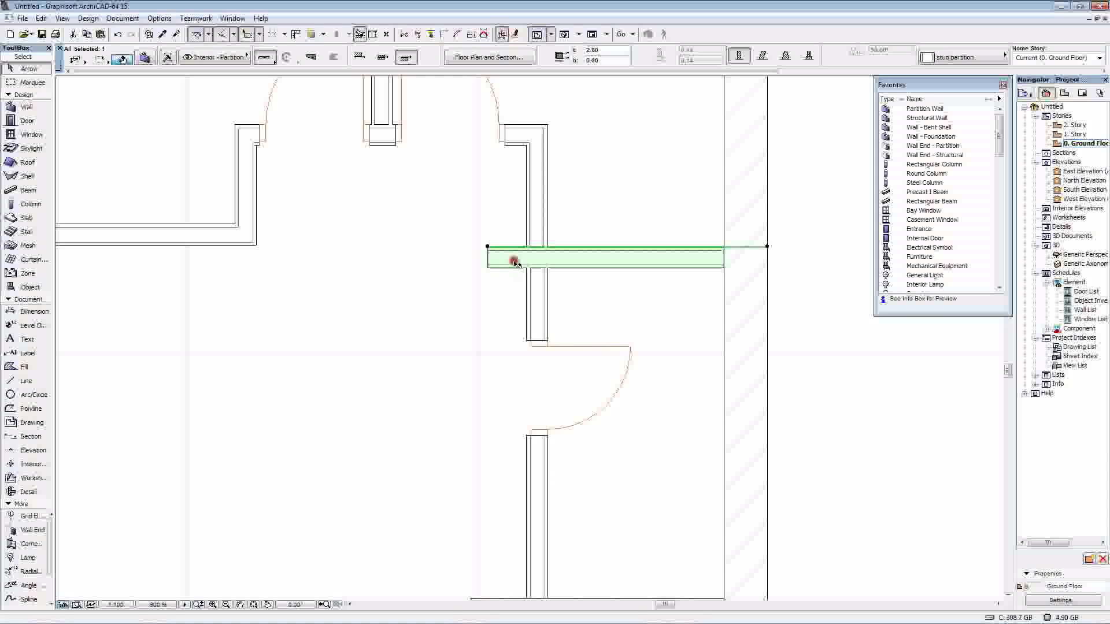
{"action": "left_click", "coordinate": [490, 246]}
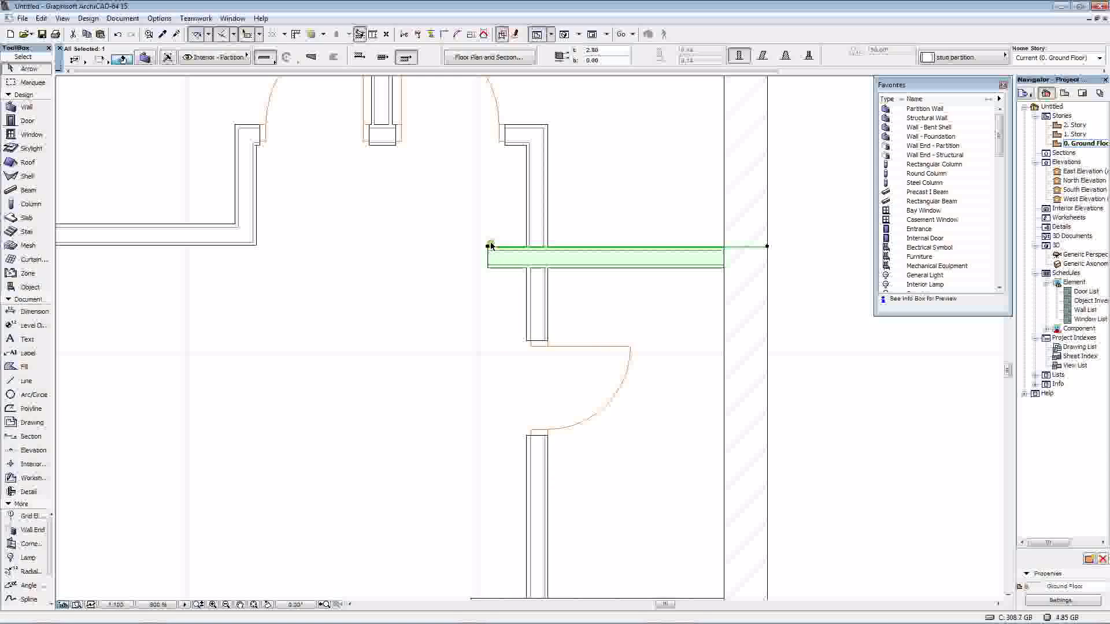
{"action": "left_click_drag", "start_coordinate": [490, 245], "coordinate": [525, 248]}
{"action": "left_click", "coordinate": [525, 248]}
{"action": "left_click", "coordinate": [595, 310]}
{"action": "scroll", "coordinate": [598, 312], "scroll_direction": "down", "scroll_amount": 2}
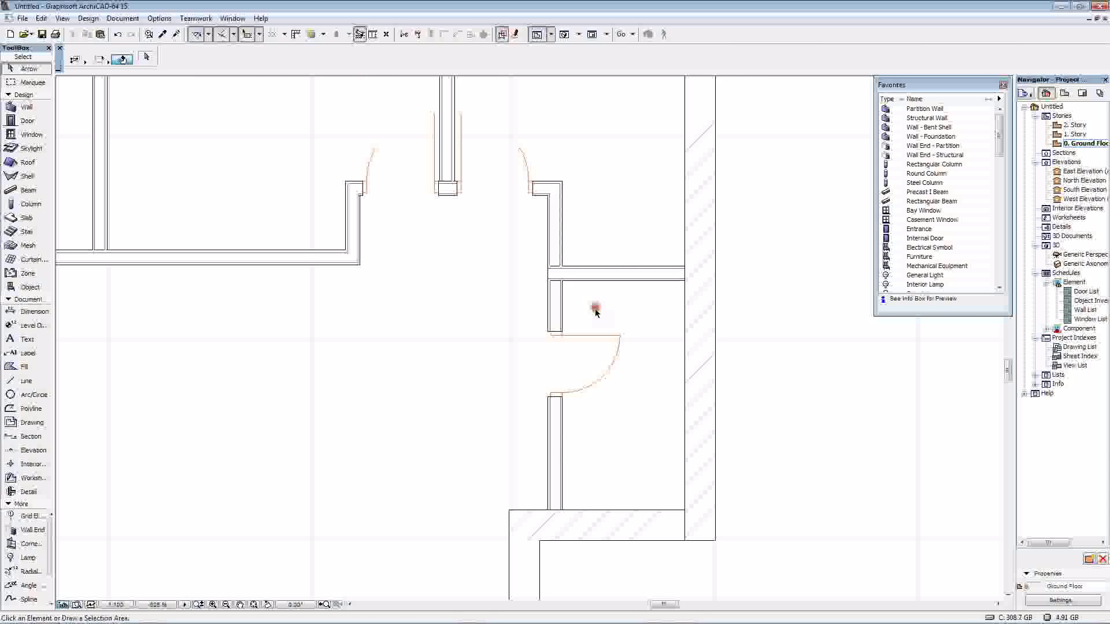
Pull the horizontal partition's left end slightly right, inside the vertical partition at the small room's corner
{"action": "middle_click_drag", "start_coordinate": [595, 310], "coordinate": [484, 266]}
{"action": "scroll", "coordinate": [484, 265], "scroll_direction": "up", "scroll_amount": 1}
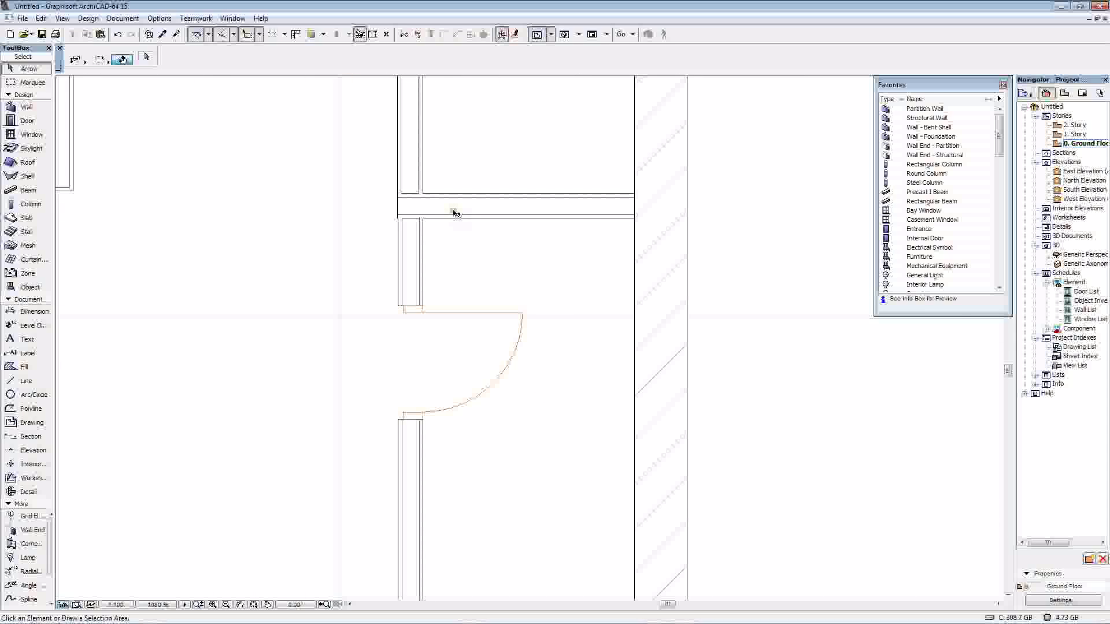
{"action": "scroll", "coordinate": [455, 213], "scroll_direction": "up", "scroll_amount": 4}
{"action": "left_click", "coordinate": [372, 174]}
{"action": "left_click", "coordinate": [376, 176]}
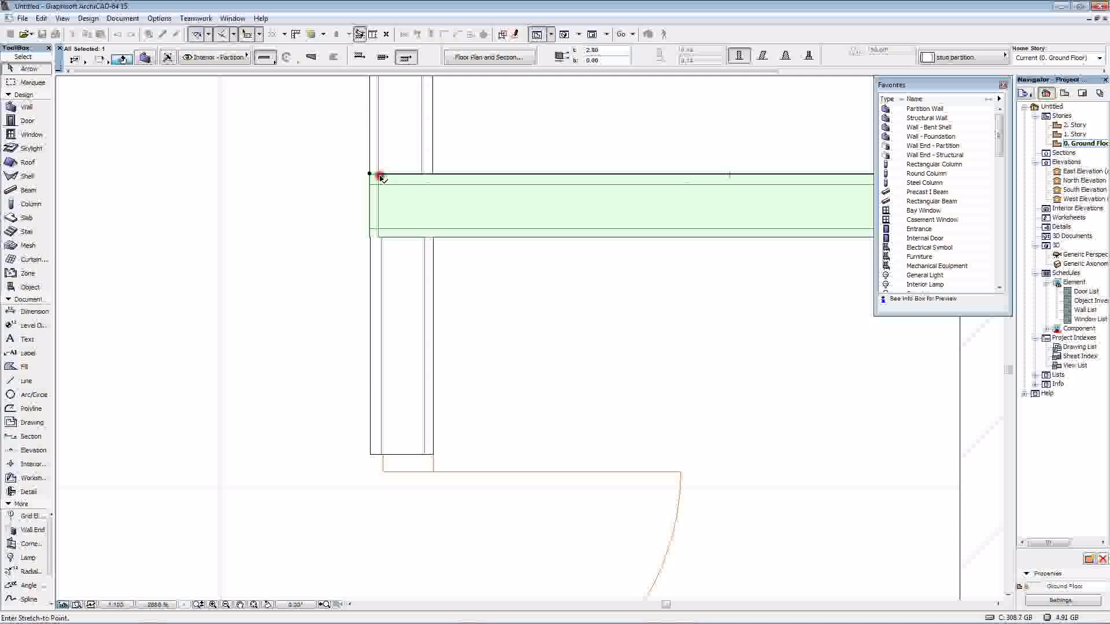
{"action": "left_click", "coordinate": [379, 176]}
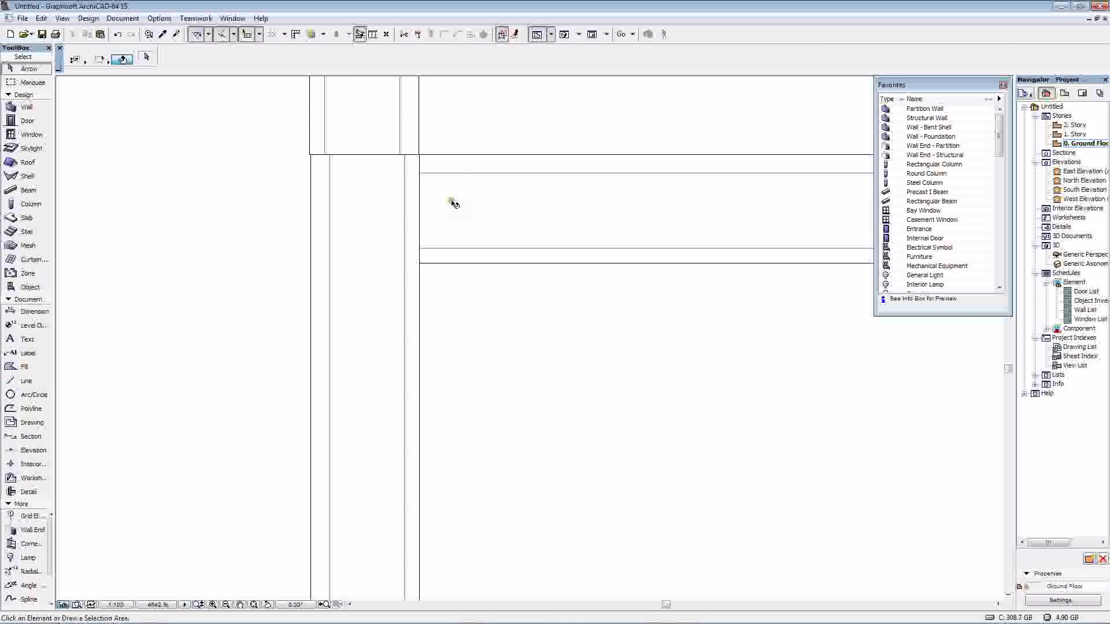
Nudge the small room's vertical partition slightly left to align its outer face with the notch segment above
{"action": "scroll", "coordinate": [448, 204], "scroll_direction": "up", "scroll_amount": 2}
{"action": "left_click", "coordinate": [312, 206]}
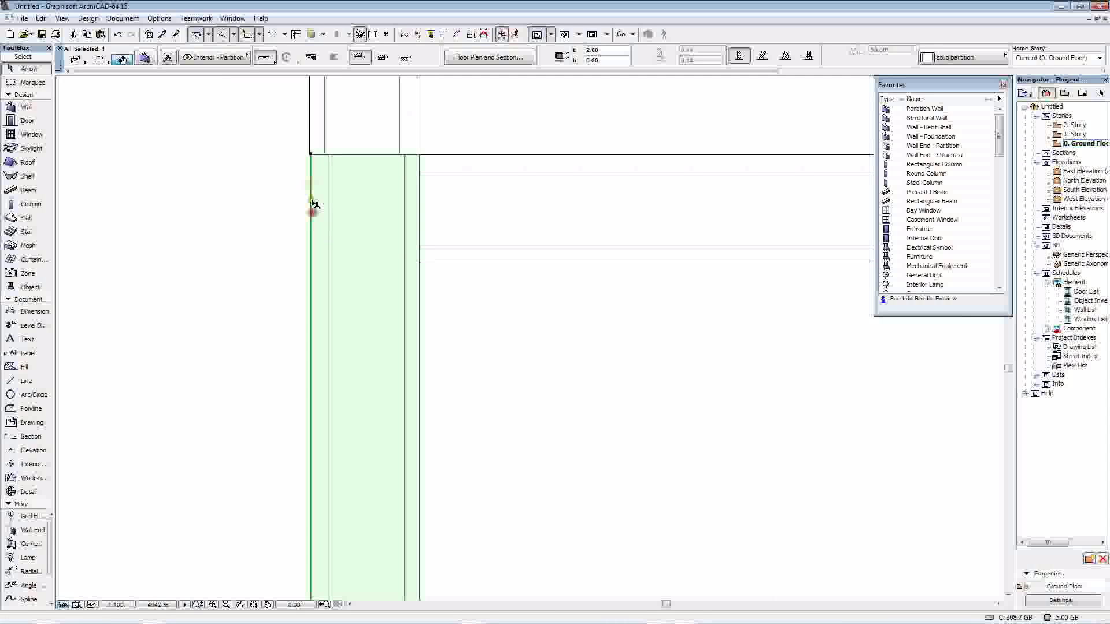
{"action": "scroll", "coordinate": [308, 166], "scroll_direction": "up", "scroll_amount": 2}
{"action": "left_click", "coordinate": [312, 166]}
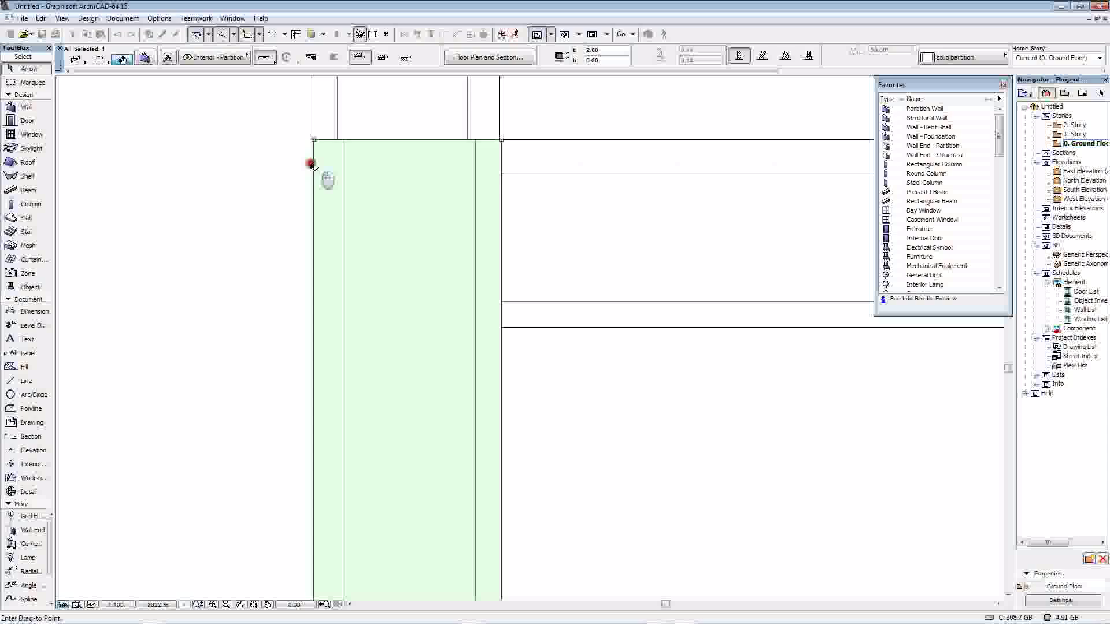
{"action": "left_click", "coordinate": [311, 164]}
{"action": "left_click", "coordinate": [296, 188]}
Inspect how the small room's horizontal partition ends at its junction with the vertical partition
{"action": "scroll", "coordinate": [538, 260], "scroll_direction": "down", "scroll_amount": 3}
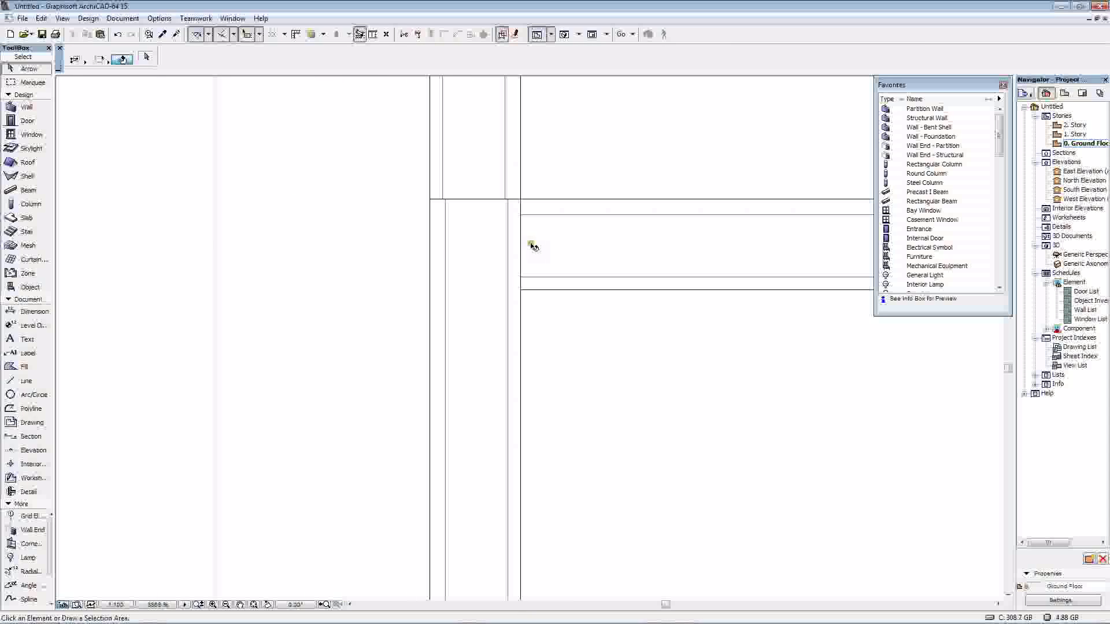
{"action": "left_click", "coordinate": [531, 247]}
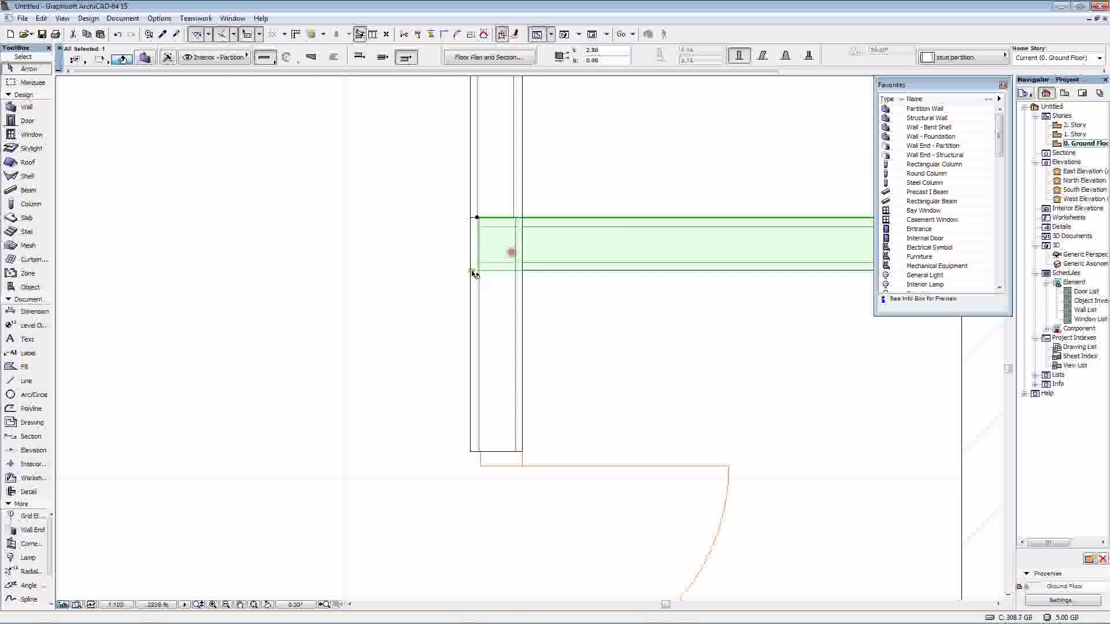
{"action": "scroll", "coordinate": [466, 231], "scroll_direction": "up", "scroll_amount": 5}
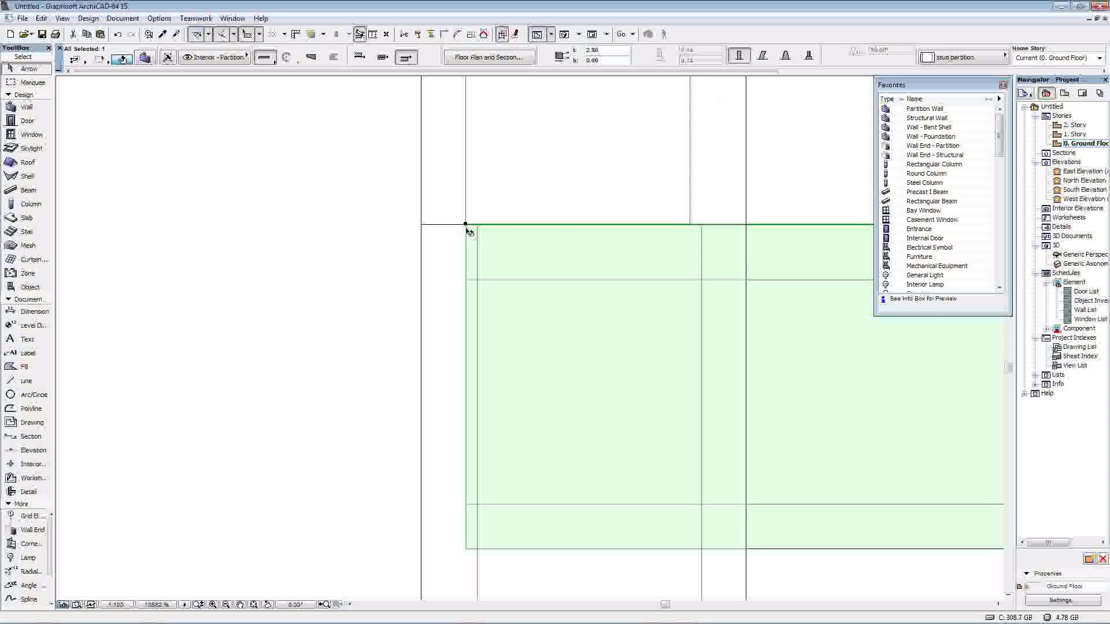
{"action": "scroll", "coordinate": [565, 229], "scroll_direction": "down", "scroll_amount": 8}
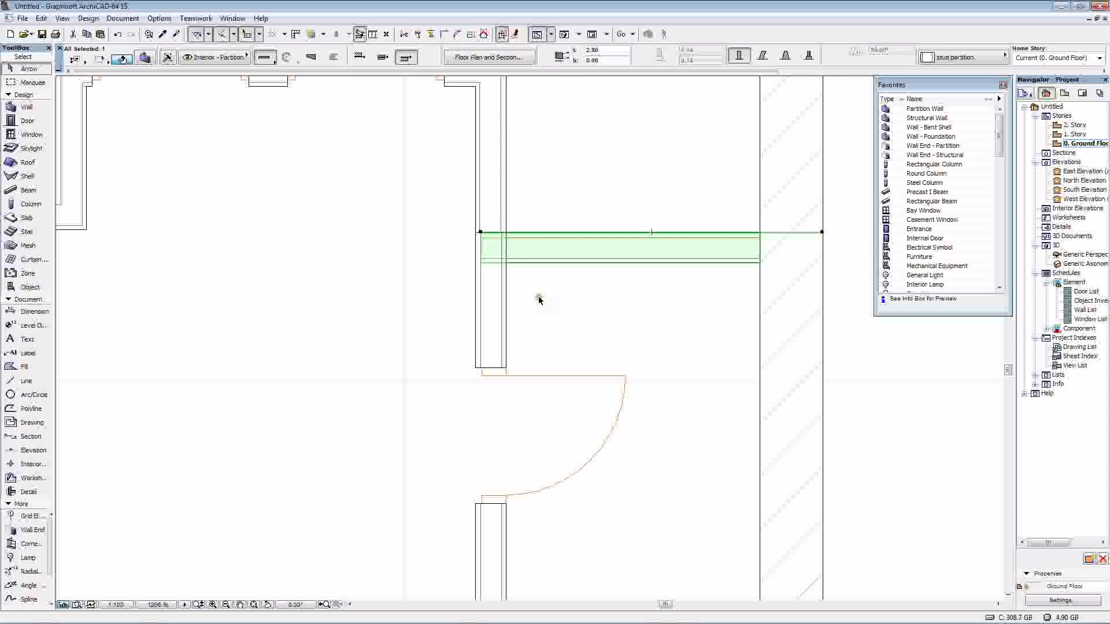
{"action": "left_click", "coordinate": [555, 307]}
{"action": "scroll", "coordinate": [555, 309], "scroll_direction": "down", "scroll_amount": 2}
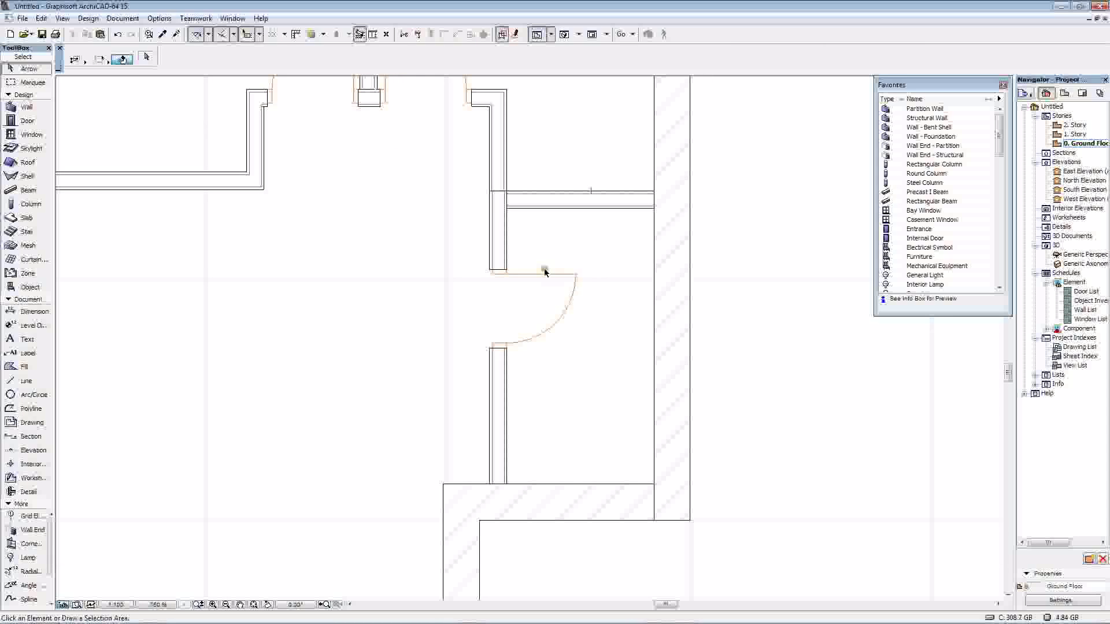
{"action": "scroll", "coordinate": [546, 272], "scroll_direction": "down", "scroll_amount": 2}
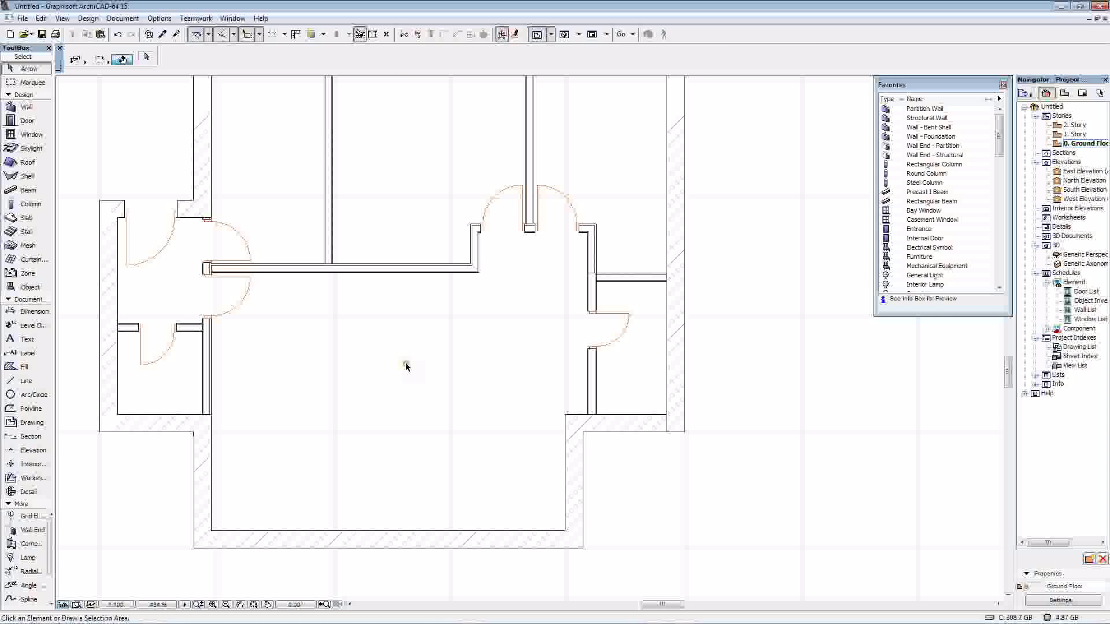
Place two General Light 15 lamps side by side in the large central room using the Lamp tool
{"action": "scroll", "coordinate": [405, 366], "scroll_direction": "down", "scroll_amount": 1}
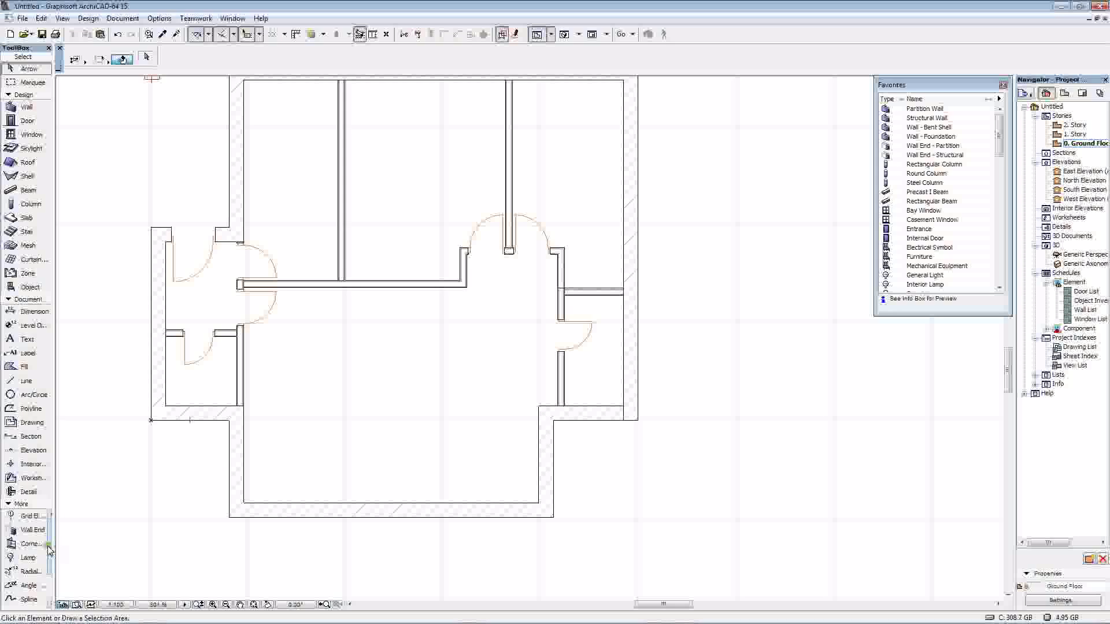
{"action": "scroll", "coordinate": [50, 550], "scroll_direction": "down", "scroll_amount": 1}
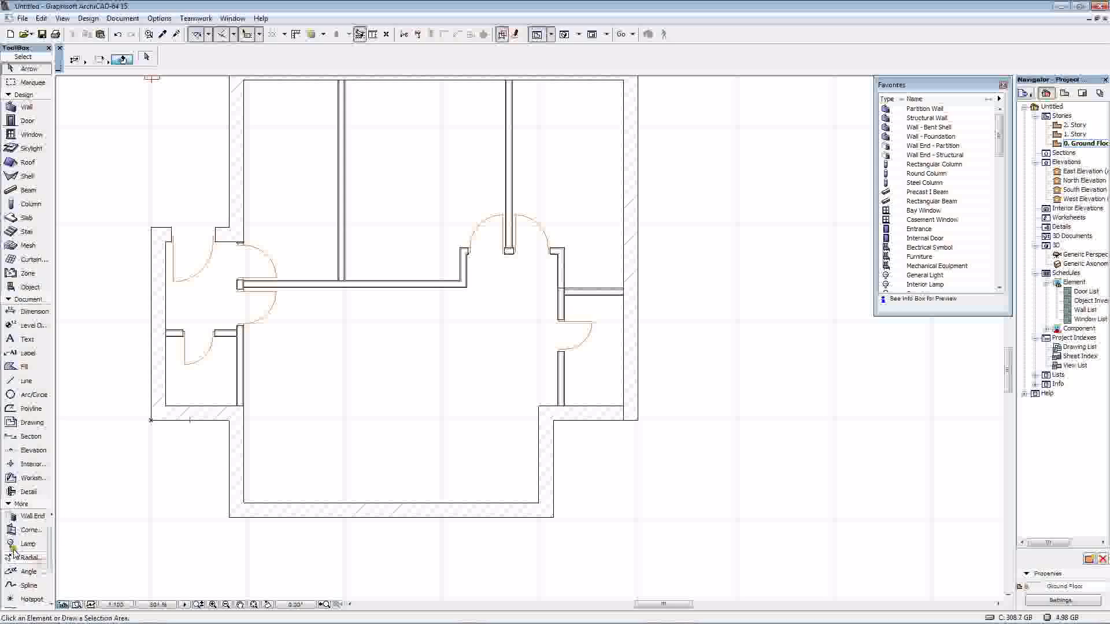
{"action": "left_click", "coordinate": [15, 546]}
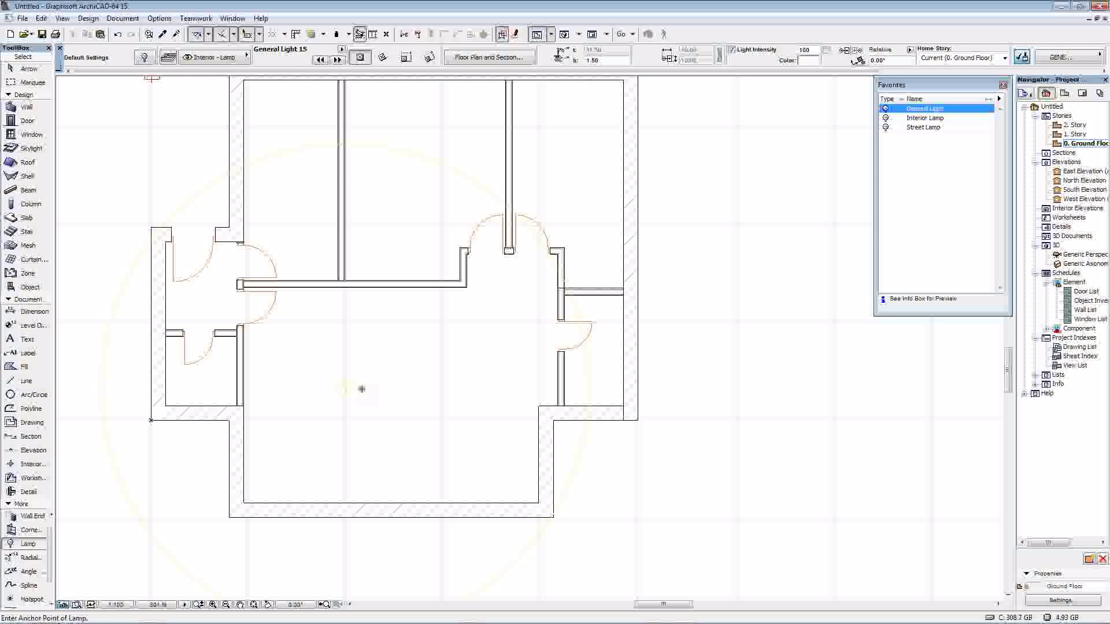
{"action": "scroll", "coordinate": [366, 389], "scroll_direction": "up", "scroll_amount": 2}
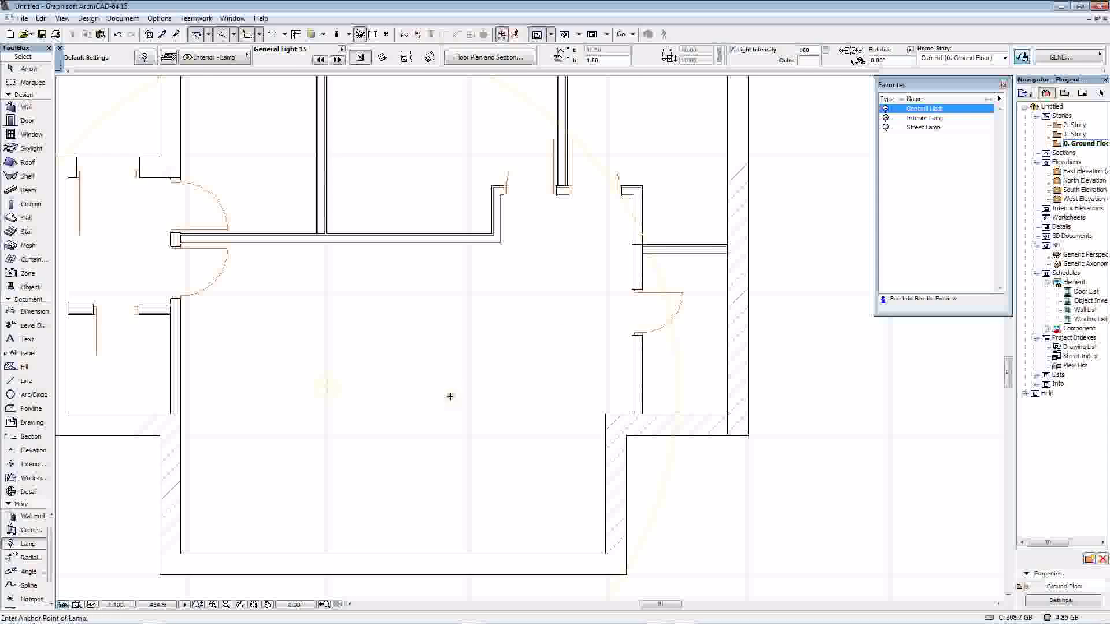
{"action": "left_click", "coordinate": [512, 384]}
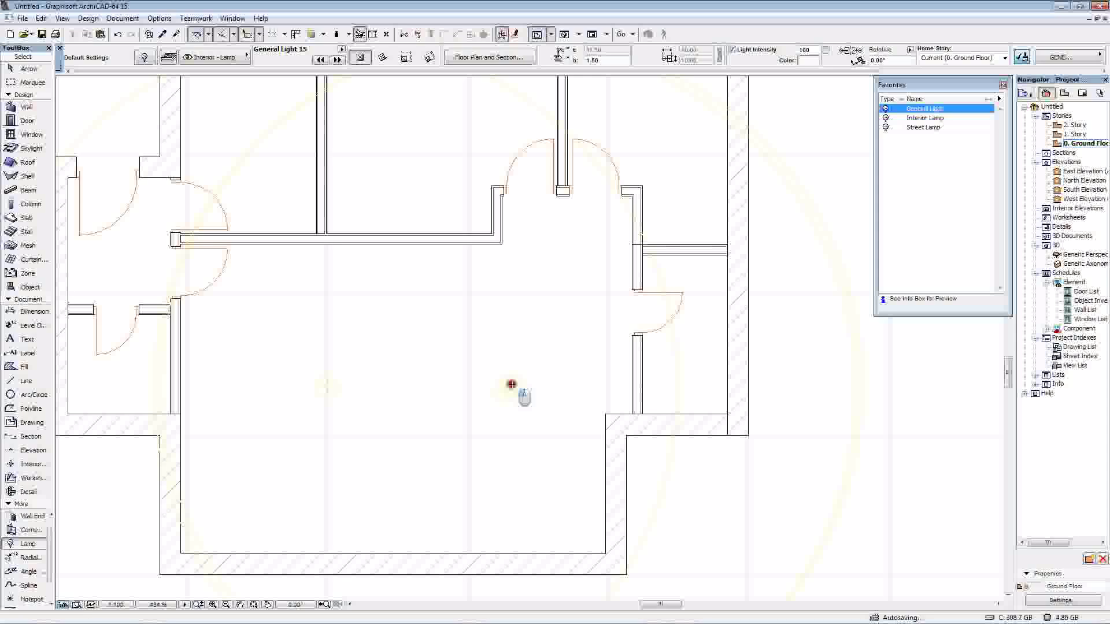
Undo the placement of the second General Light 15 lamp in the large central room
{"action": "scroll", "coordinate": [538, 367], "scroll_direction": "down", "scroll_amount": 5}
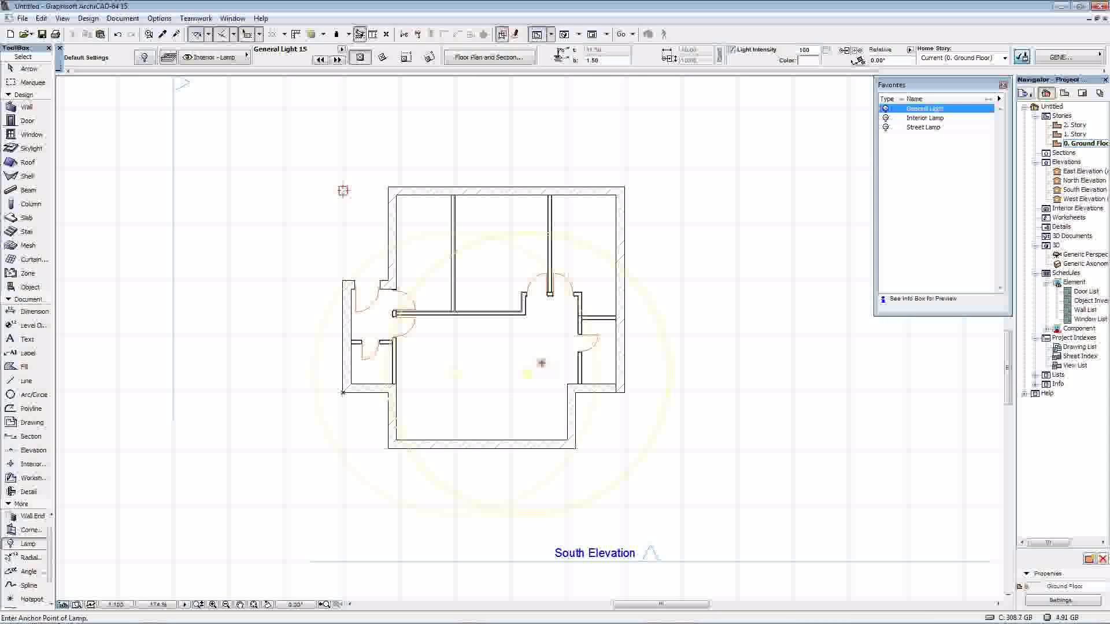
{"action": "key", "text": "ctrl+z"}
{"action": "scroll", "coordinate": [542, 364], "scroll_direction": "down", "scroll_amount": 1}
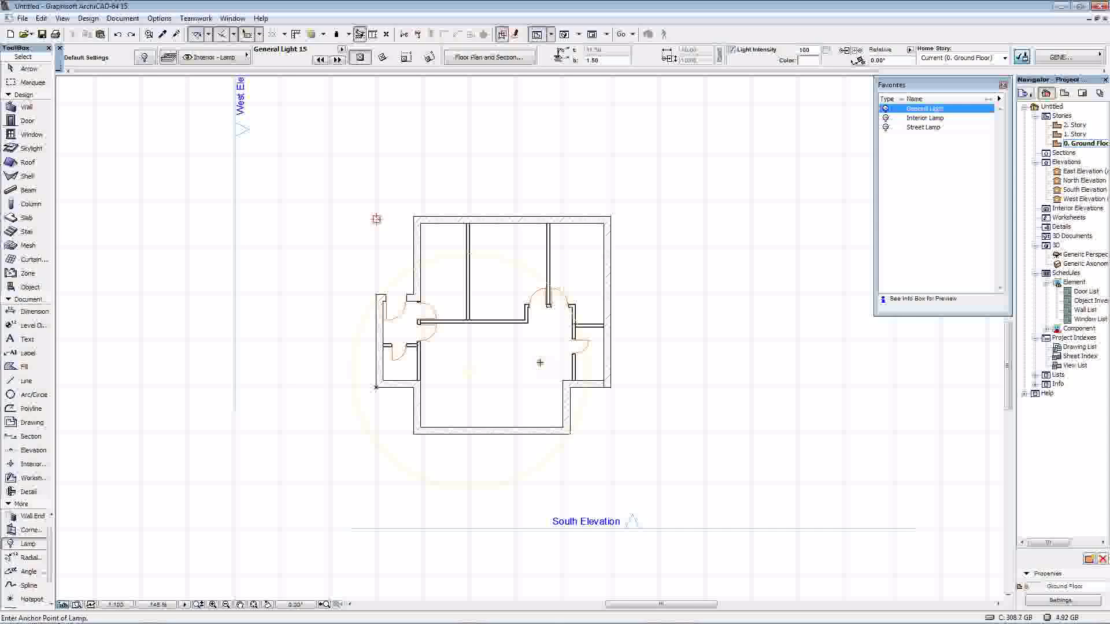
Switch to the 3D perspective and remove the remaining General Light 15 lamp from the building
{"action": "left_click", "coordinate": [565, 35]}
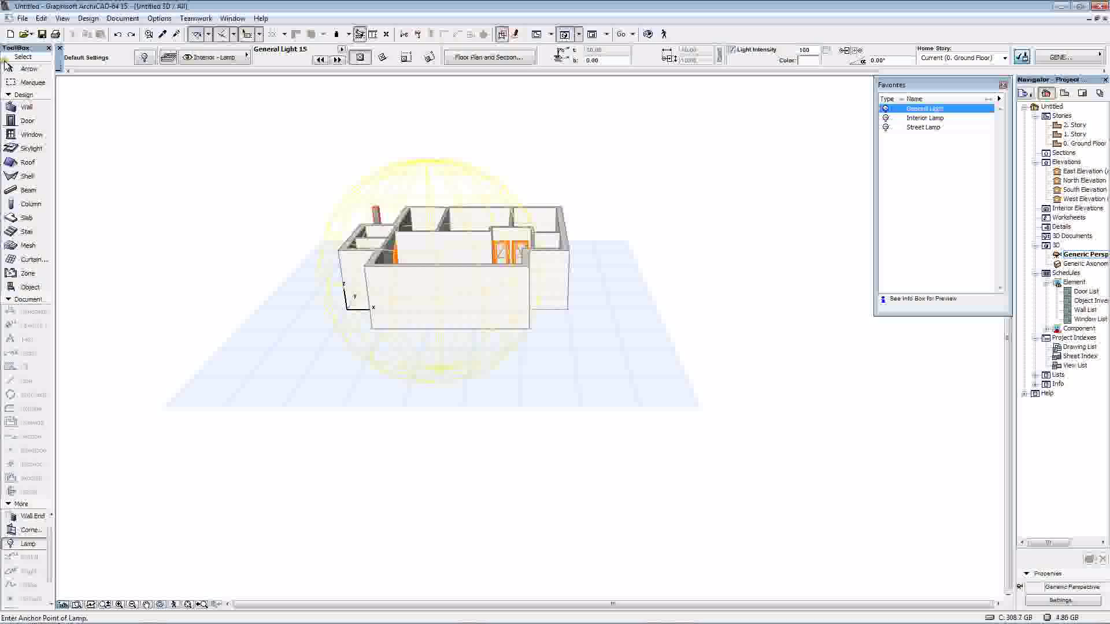
{"action": "left_click", "coordinate": [27, 69]}
{"action": "left_click", "coordinate": [327, 290]}
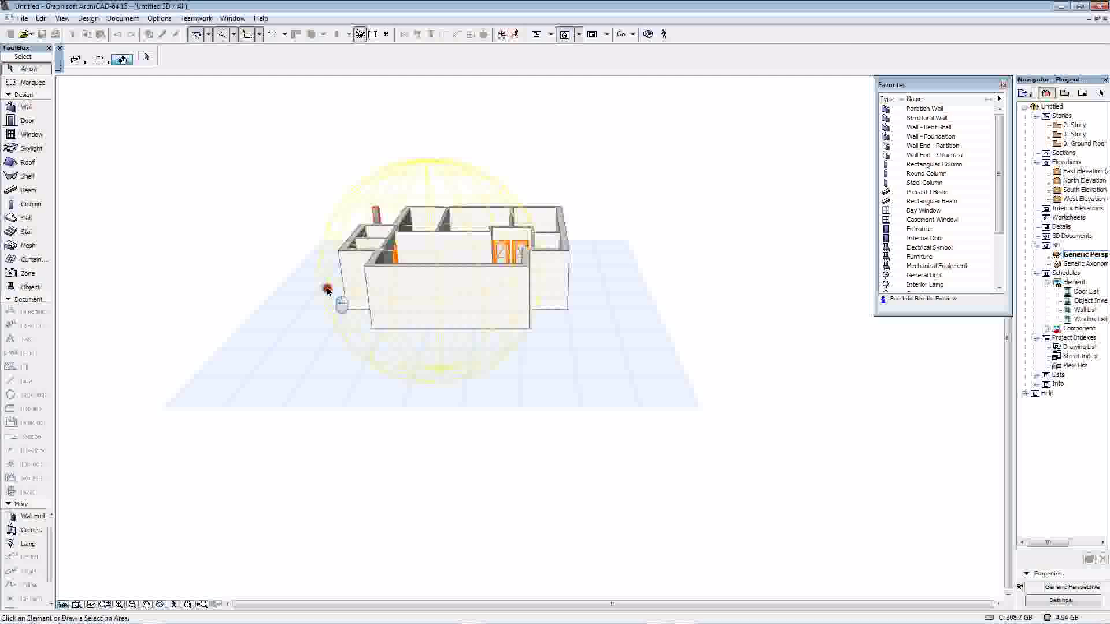
{"action": "right_click", "coordinate": [325, 297]}
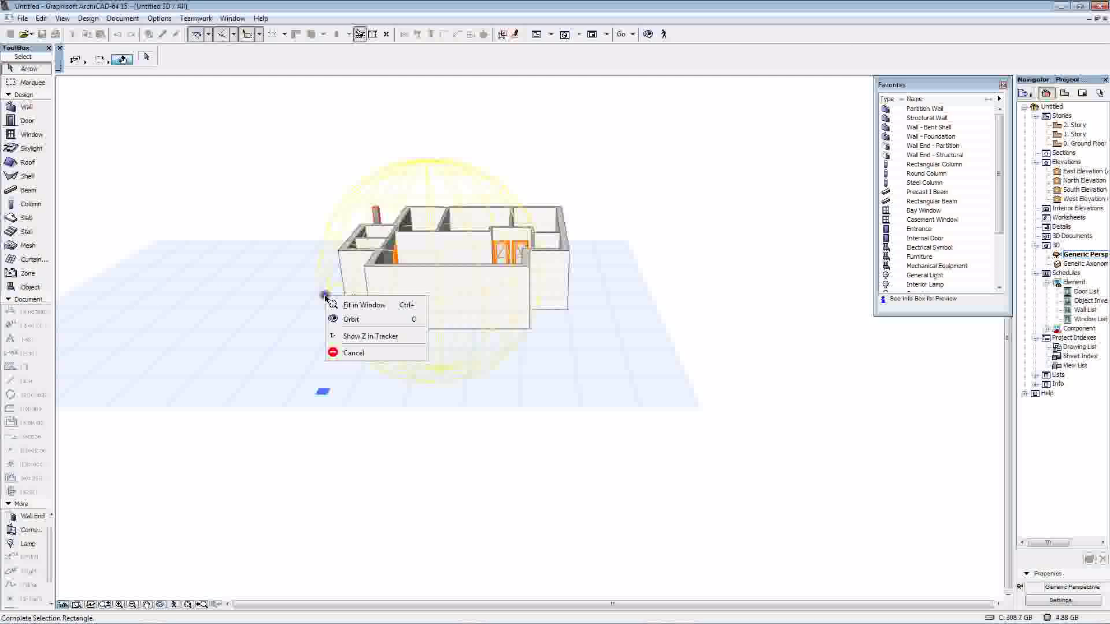
{"action": "left_click", "coordinate": [340, 215]}
{"action": "left_click", "coordinate": [328, 185]}
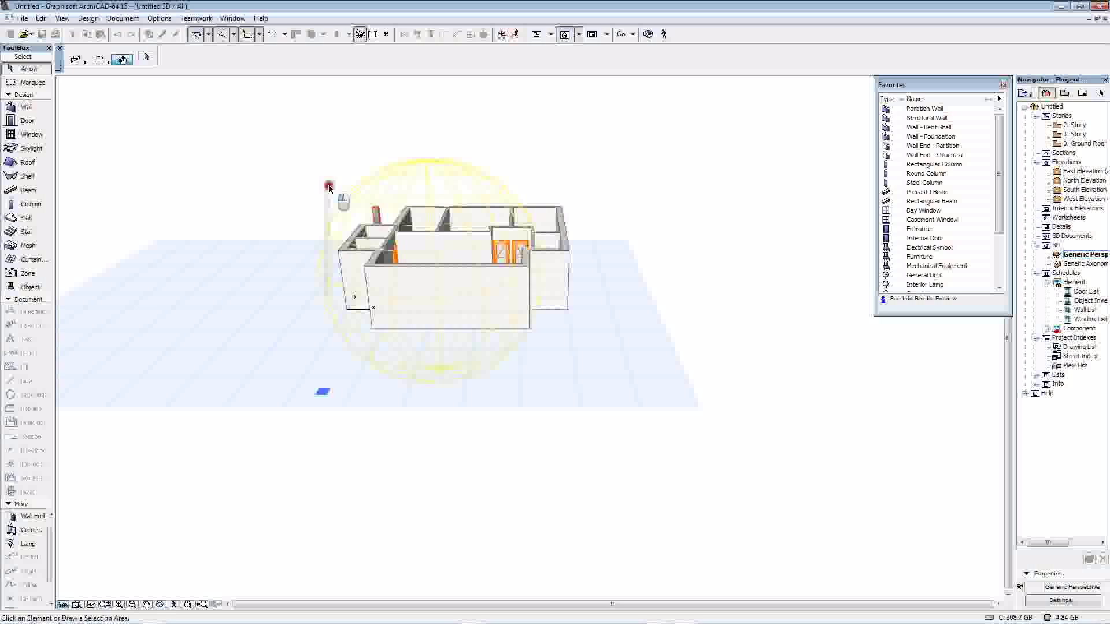
{"action": "left_click", "coordinate": [446, 166]}
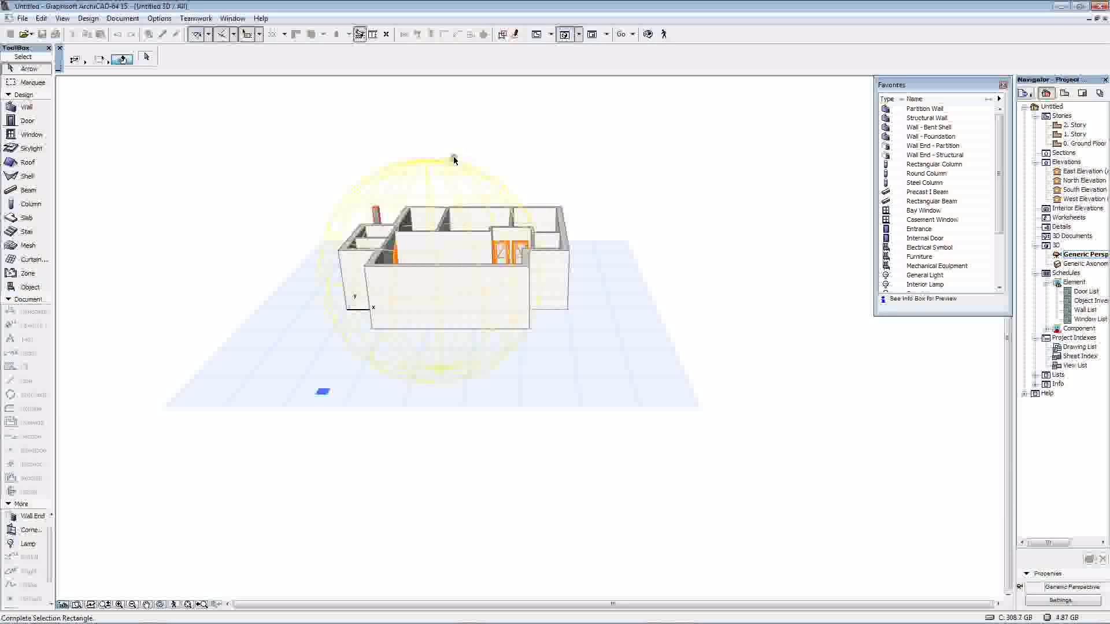
{"action": "left_click", "coordinate": [413, 153]}
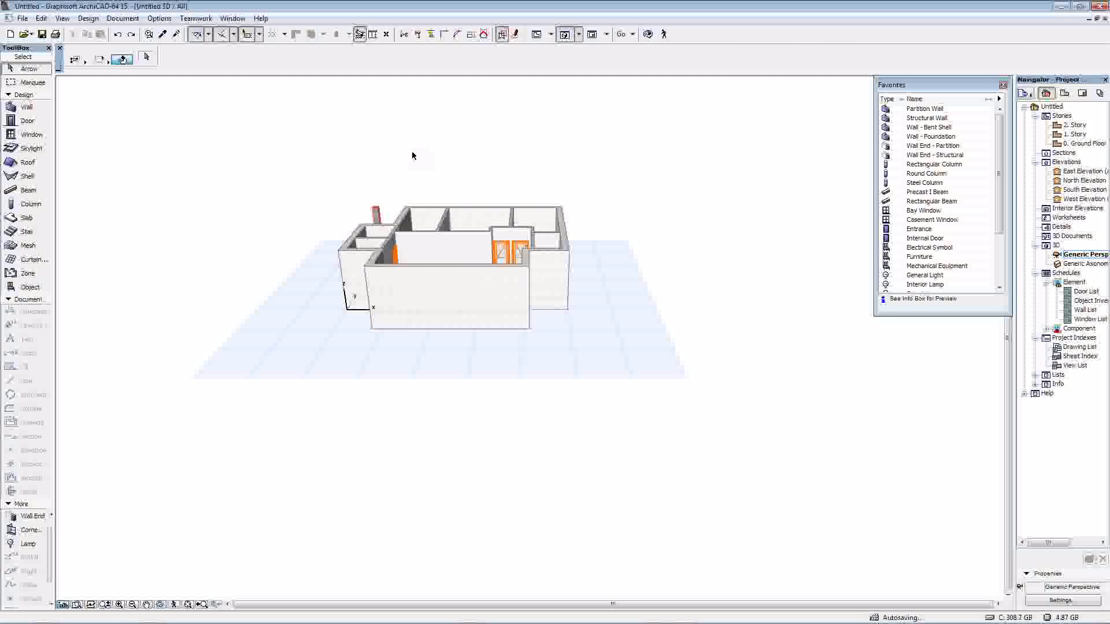
Inspect the central room's walls and doors in 3D from several angles and return to the ground floor plan
{"action": "mouse_move", "coordinate": [460, 280]}
{"action": "middle_mouse_down", "text": "shift"}
{"action": "mouse_move", "coordinate": [515, 214]}
{"action": "mouse_move", "coordinate": [468, 264]}
{"action": "middle_mouse_up", "text": "shift"}
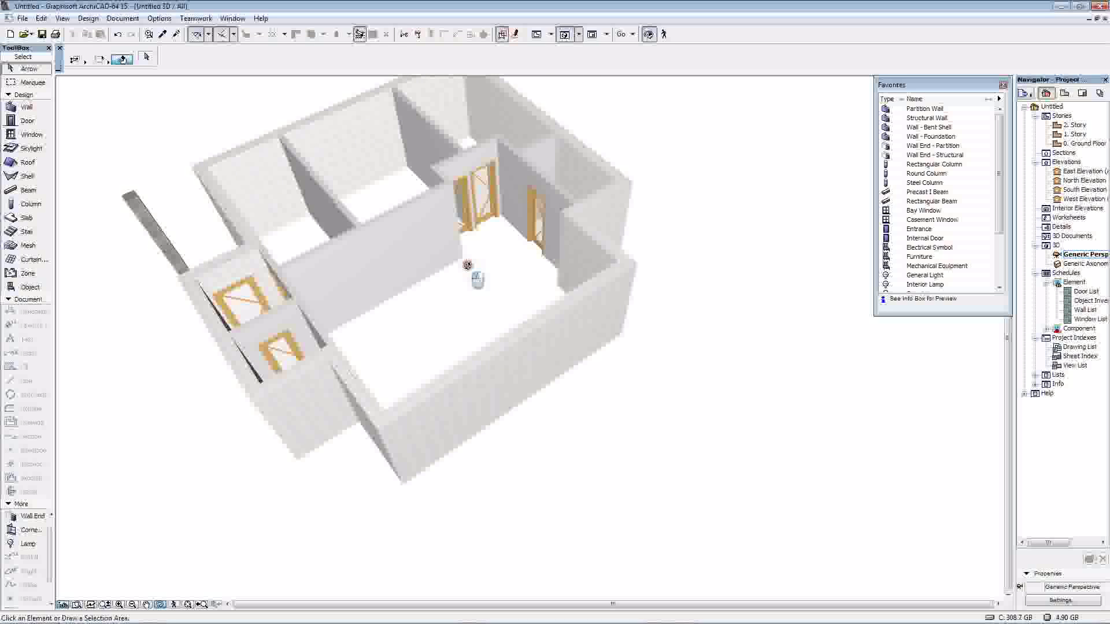
{"action": "left_click_drag", "start_coordinate": [468, 266], "coordinate": [451, 266]}
{"action": "scroll", "coordinate": [368, 304], "scroll_direction": "up", "scroll_amount": 2}
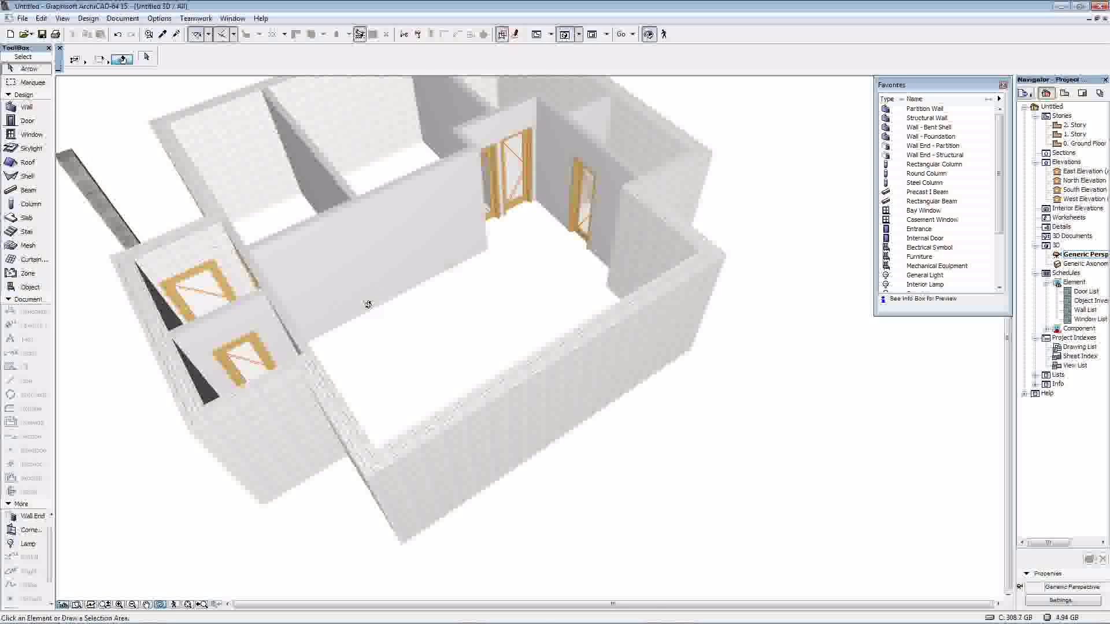
{"action": "scroll", "coordinate": [369, 304], "scroll_direction": "up", "scroll_amount": 1}
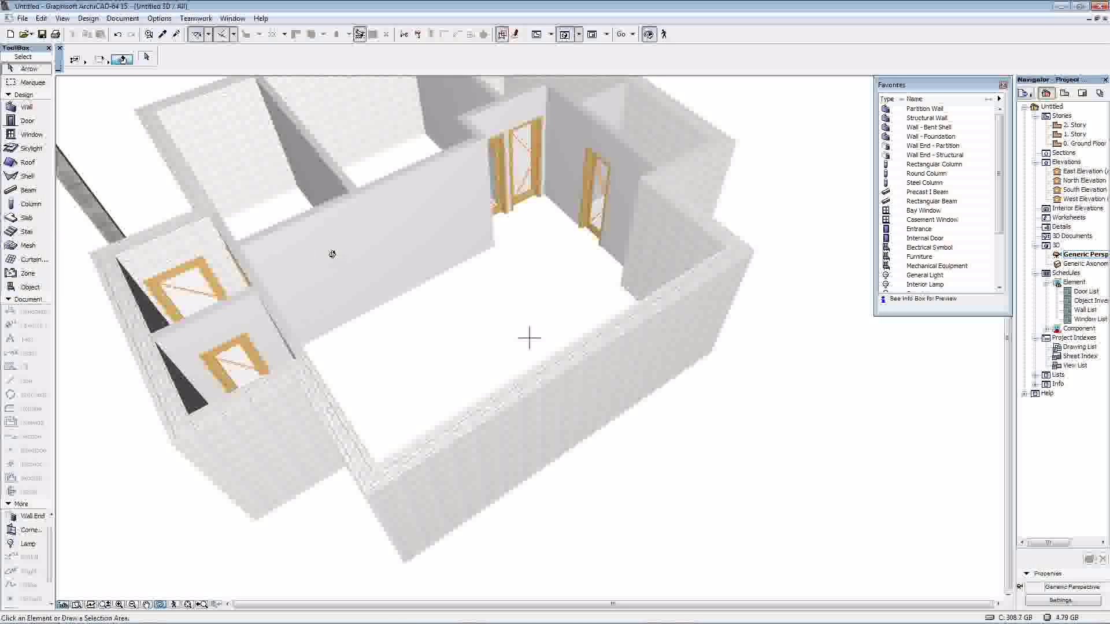
{"action": "mouse_move", "coordinate": [529, 338]}
{"action": "middle_mouse_down", "text": "shift"}
{"action": "mouse_move", "coordinate": [255, 336]}
{"action": "mouse_move", "coordinate": [529, 338]}
{"action": "middle_mouse_up", "text": "shift"}
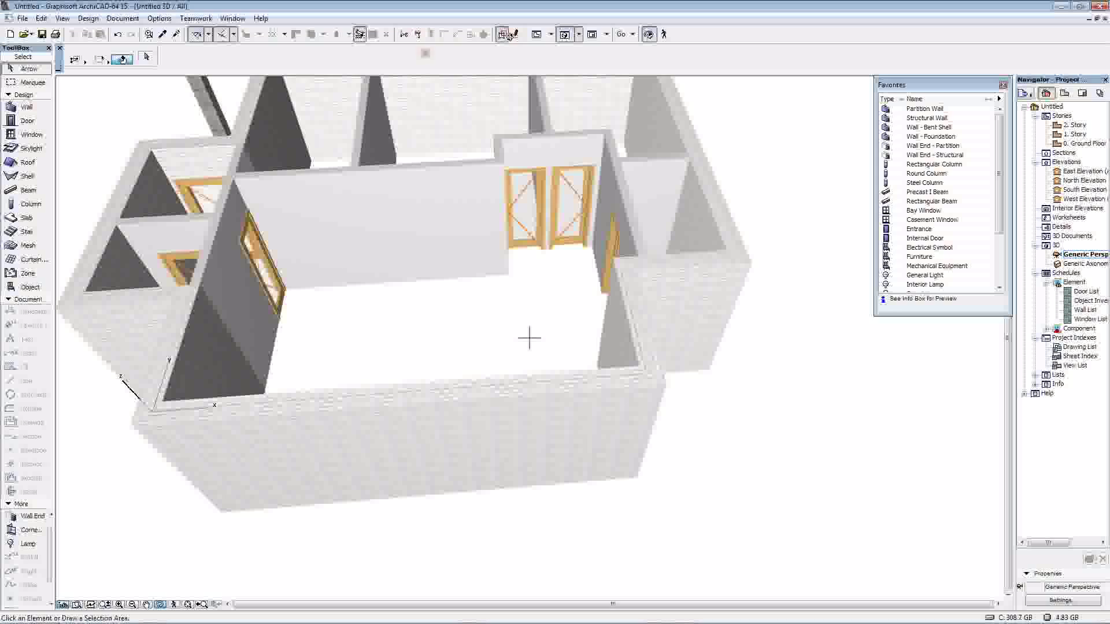
{"action": "left_click", "coordinate": [507, 35]}
{"action": "left_click", "coordinate": [529, 39]}
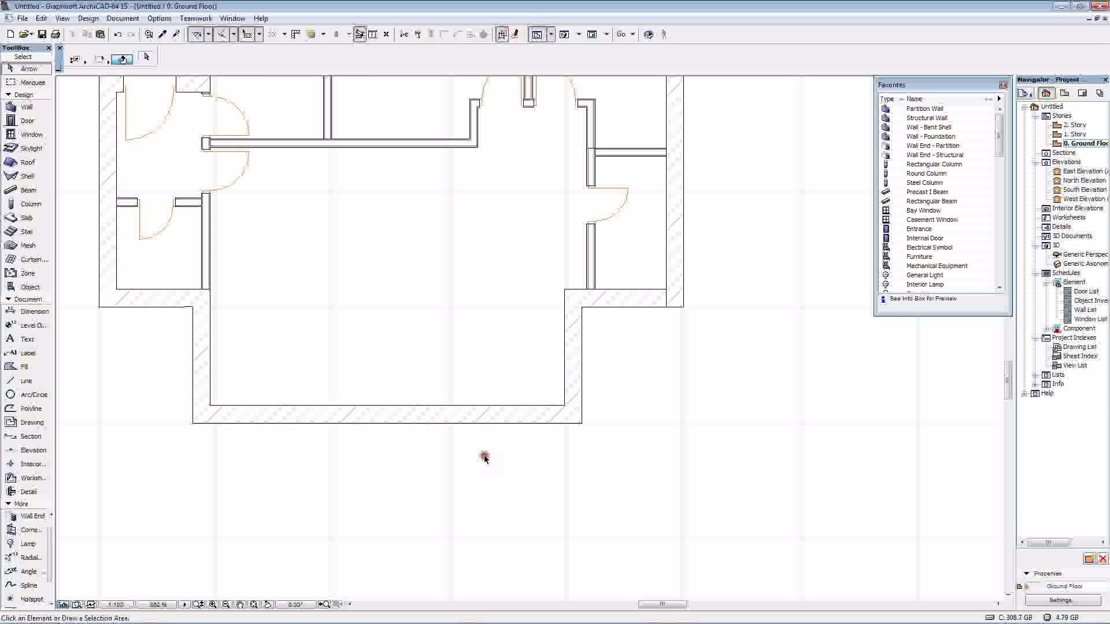
{"action": "middle_click_drag", "start_coordinate": [472, 336], "coordinate": [505, 457]}
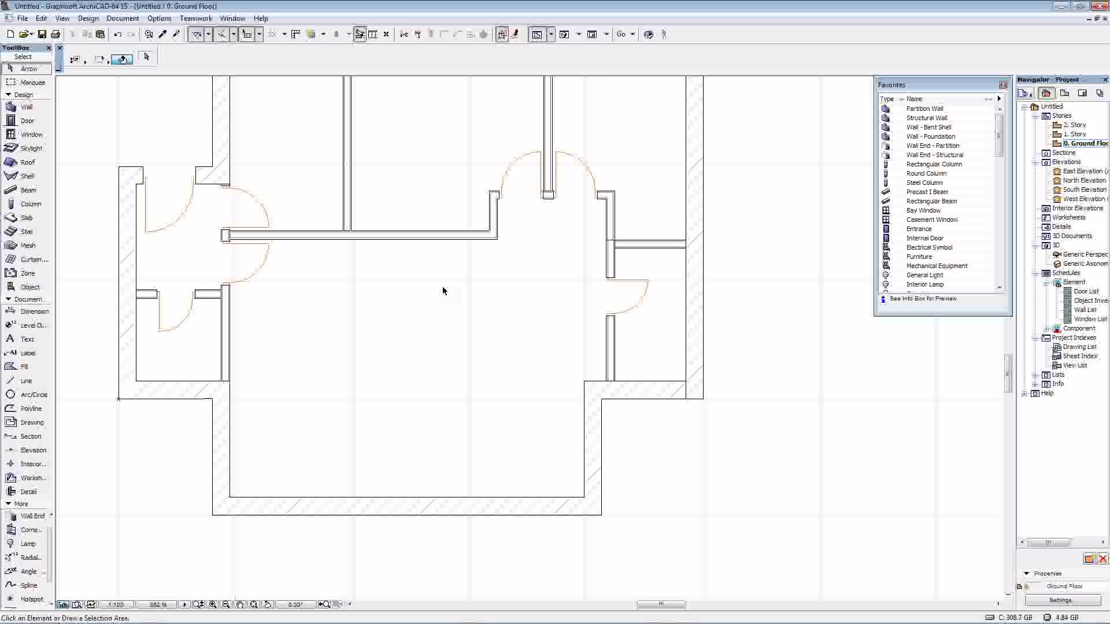